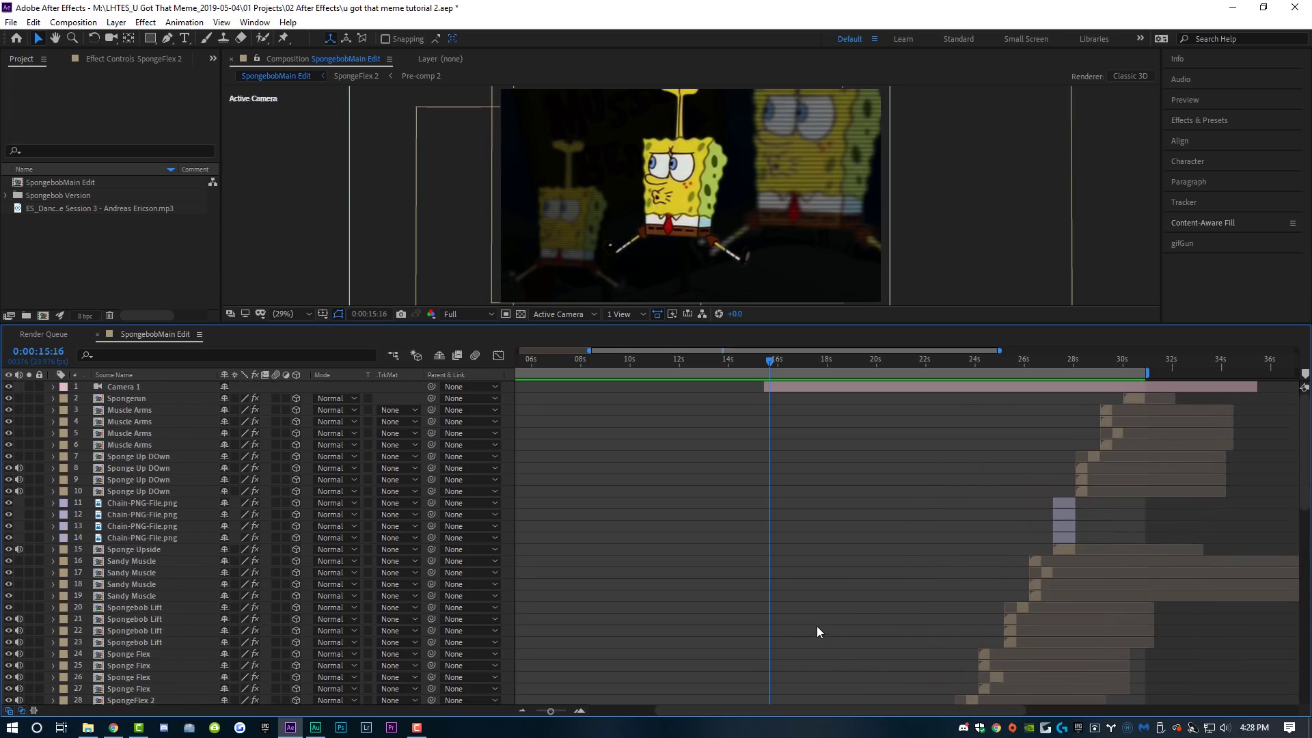
# - Jump the edit to about 17 seconds, then bring up the YouTube reference video in Chrome
pyautogui.scroll(-3, 818, 629)
pyautogui.scroll(3, 818, 630)
pyautogui.moveTo(771, 355)
pyautogui.mouseDown()
pyautogui.moveTo(805, 362)
pyautogui.moveTo(772, 359)
pyautogui.mouseUp()
pyautogui.scroll(-9, 896, 527)
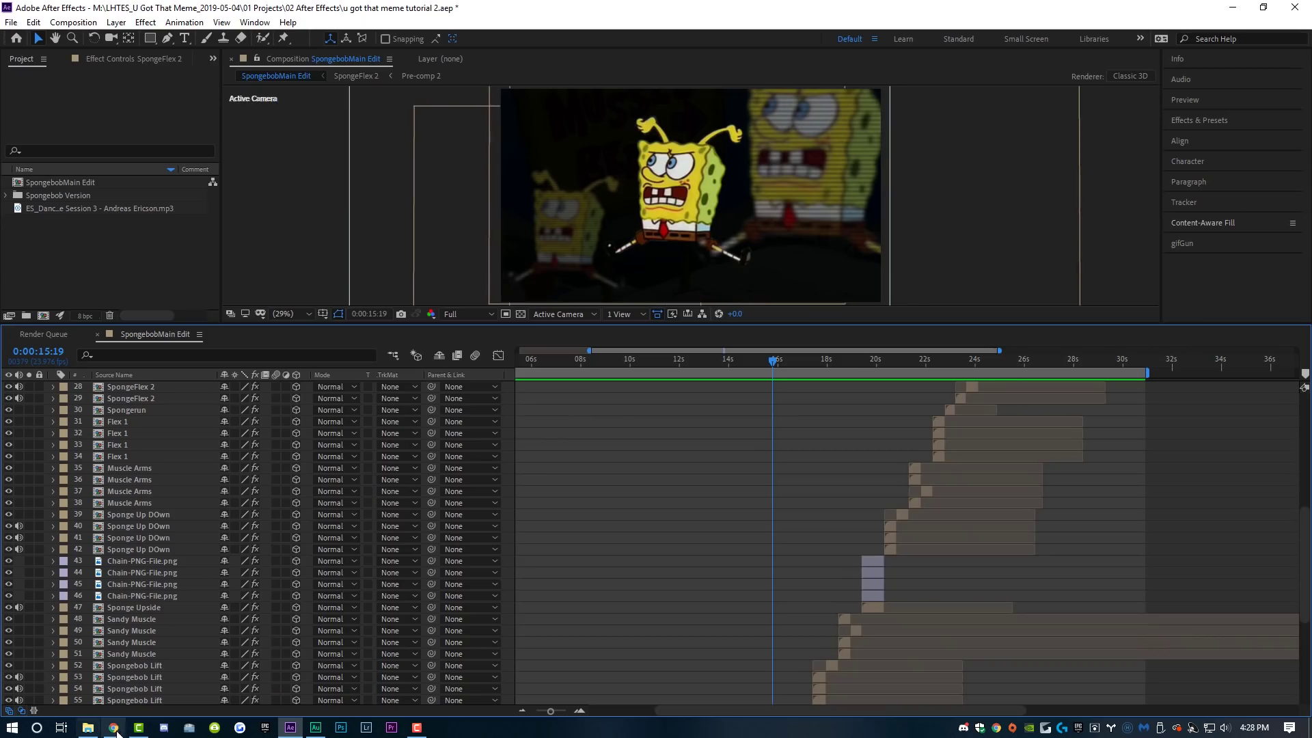
pyautogui.click(114, 728)
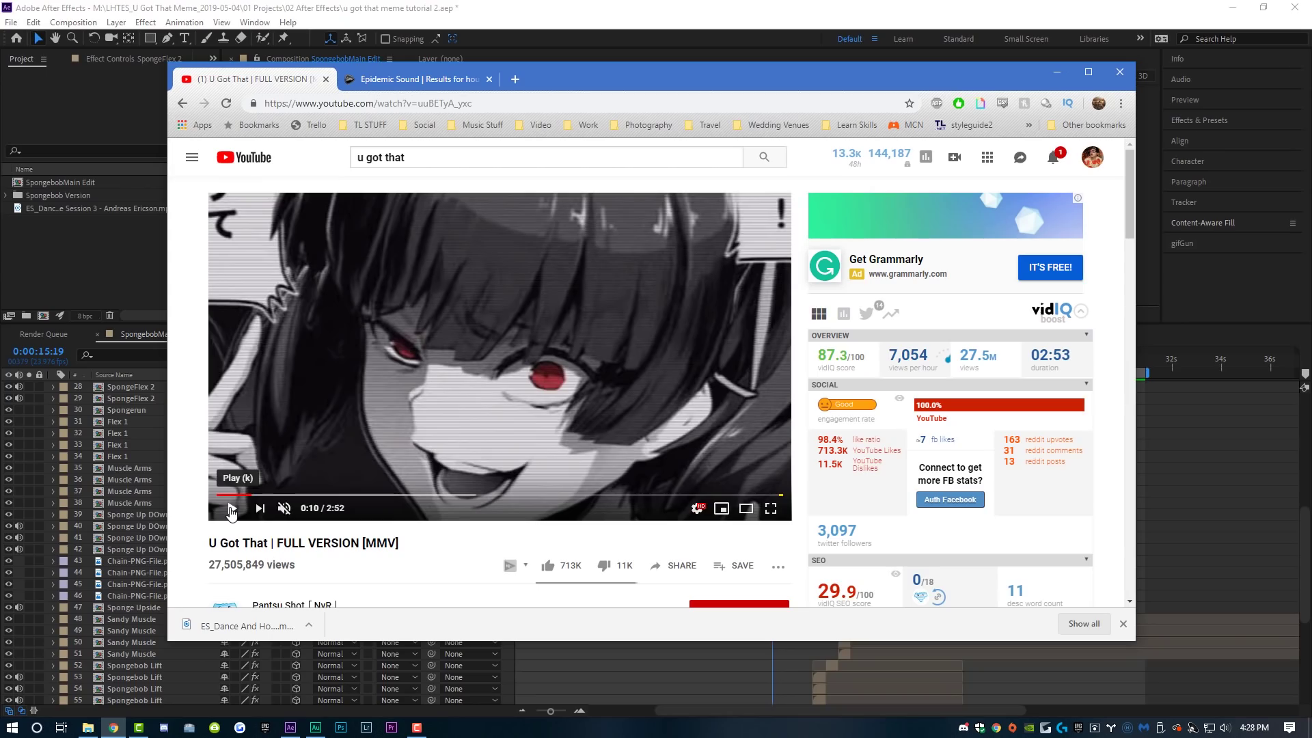
# - Play the 'U Got That | FULL VERSION [MMV]' reference video on YouTube
pyautogui.click(231, 509)
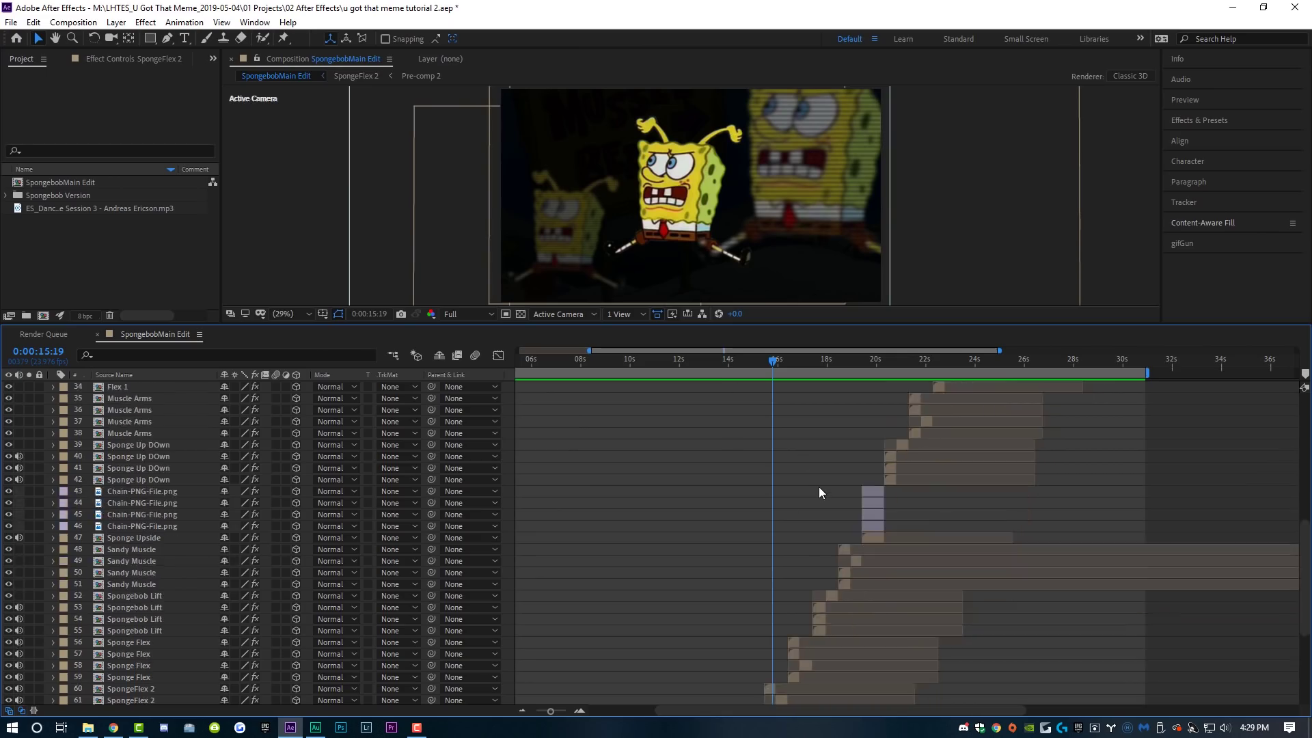
# - Preview the SpongebobMain Edit from around 17 seconds and stop playback
pyautogui.scroll(-6, 819, 486)
pyautogui.moveTo(772, 360); pyautogui.dragTo(765, 362)
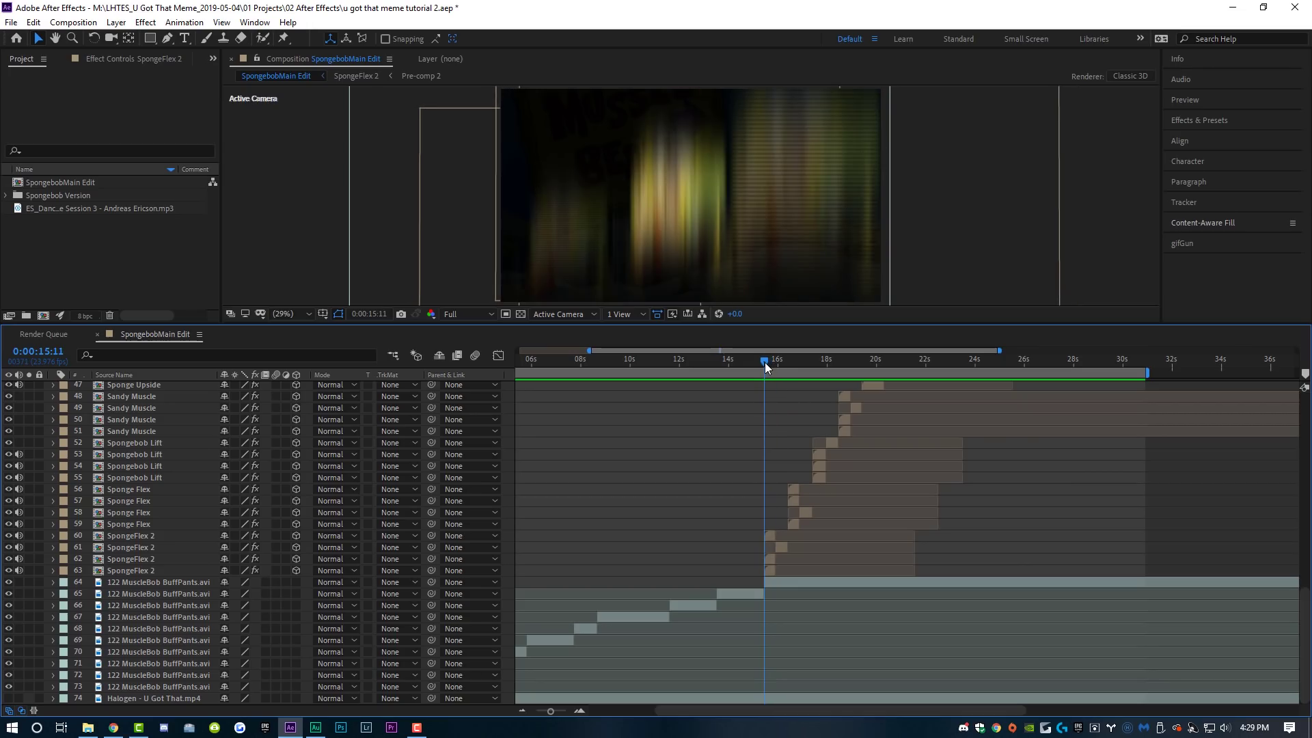
pyautogui.press('space')
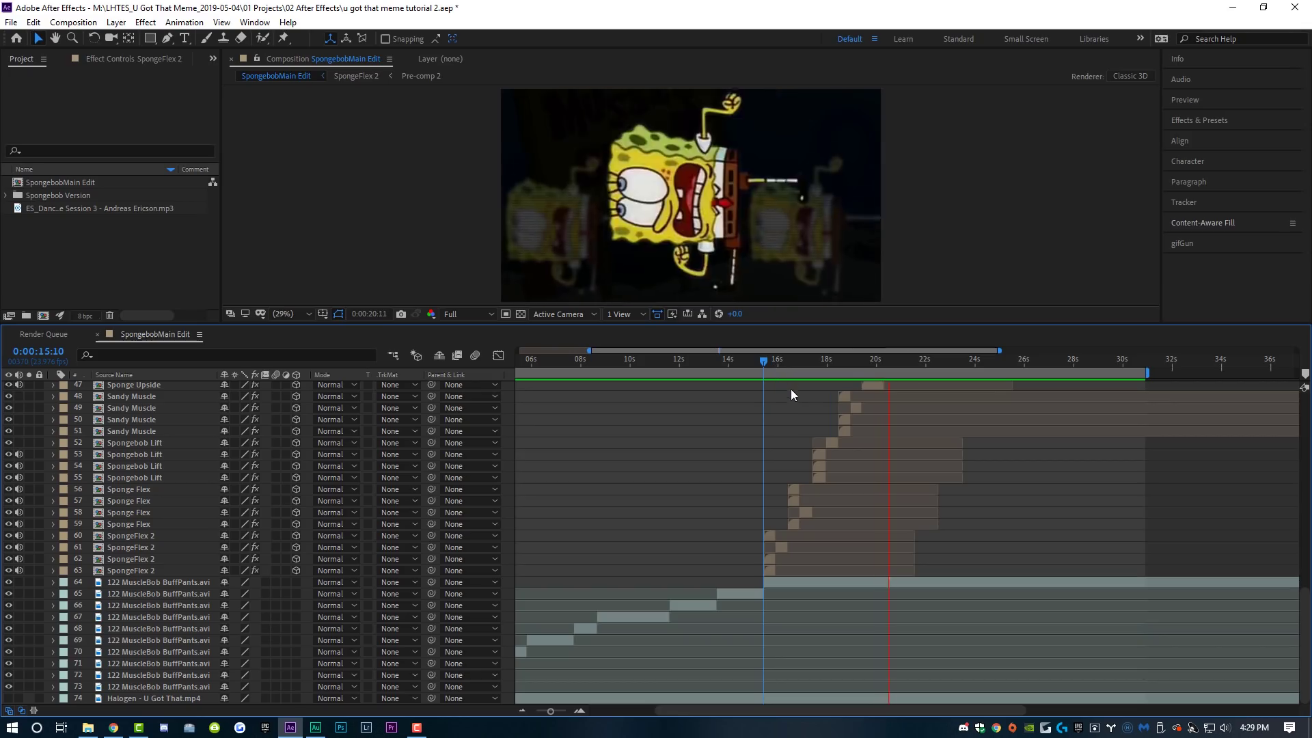
pyautogui.press('space')
# - Select Camera 1, split the viewer into top and camera views, enlarge it, and scrub the push-in
pyautogui.scroll(15, 758, 438)
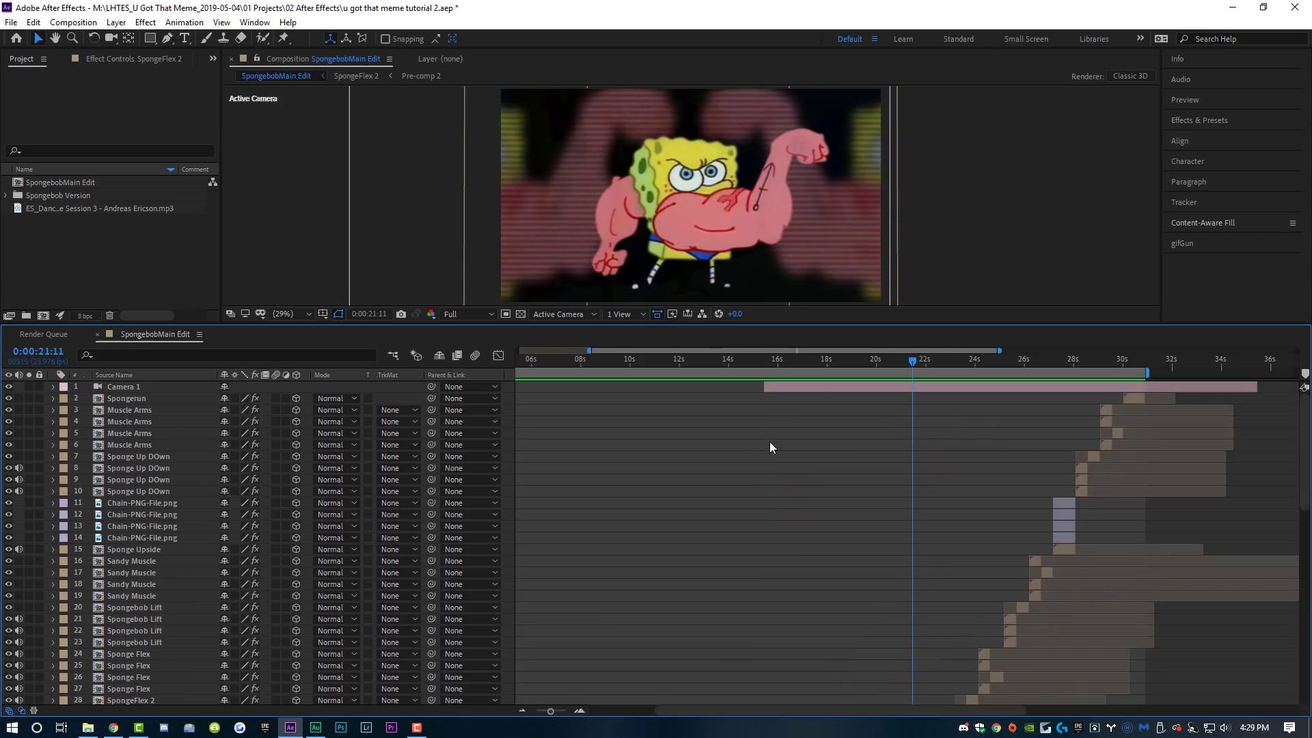
pyautogui.click(810, 394)
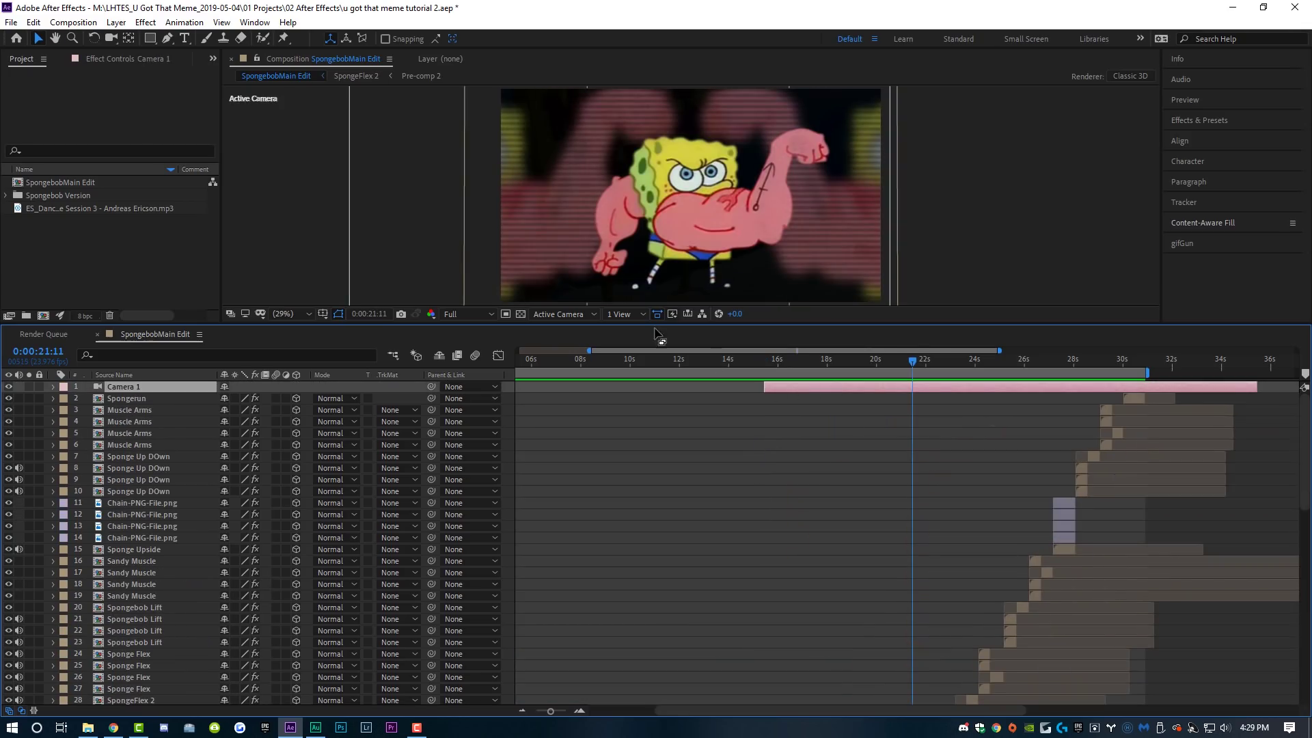
pyautogui.click(625, 314)
pyautogui.click(638, 345)
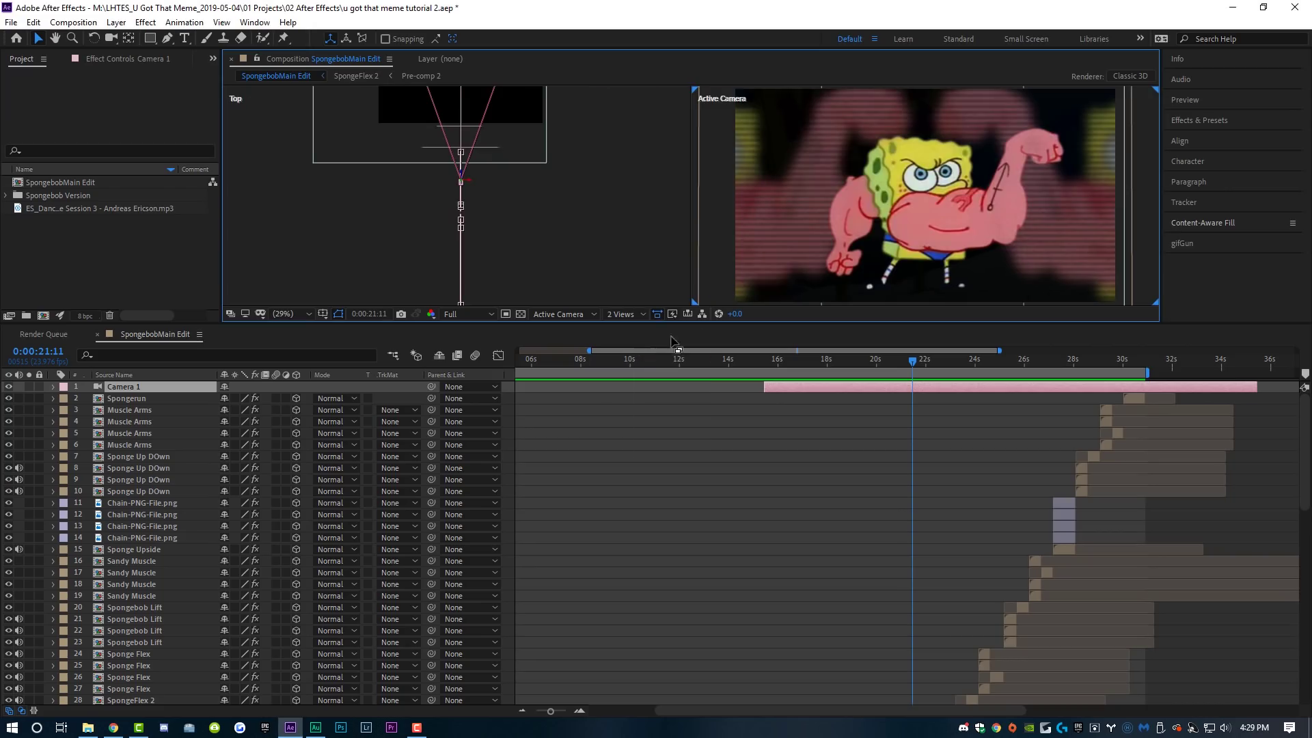
pyautogui.moveTo(673, 322); pyautogui.dragTo(684, 547)
pyautogui.moveTo(781, 589); pyautogui.dragTo(776, 589)
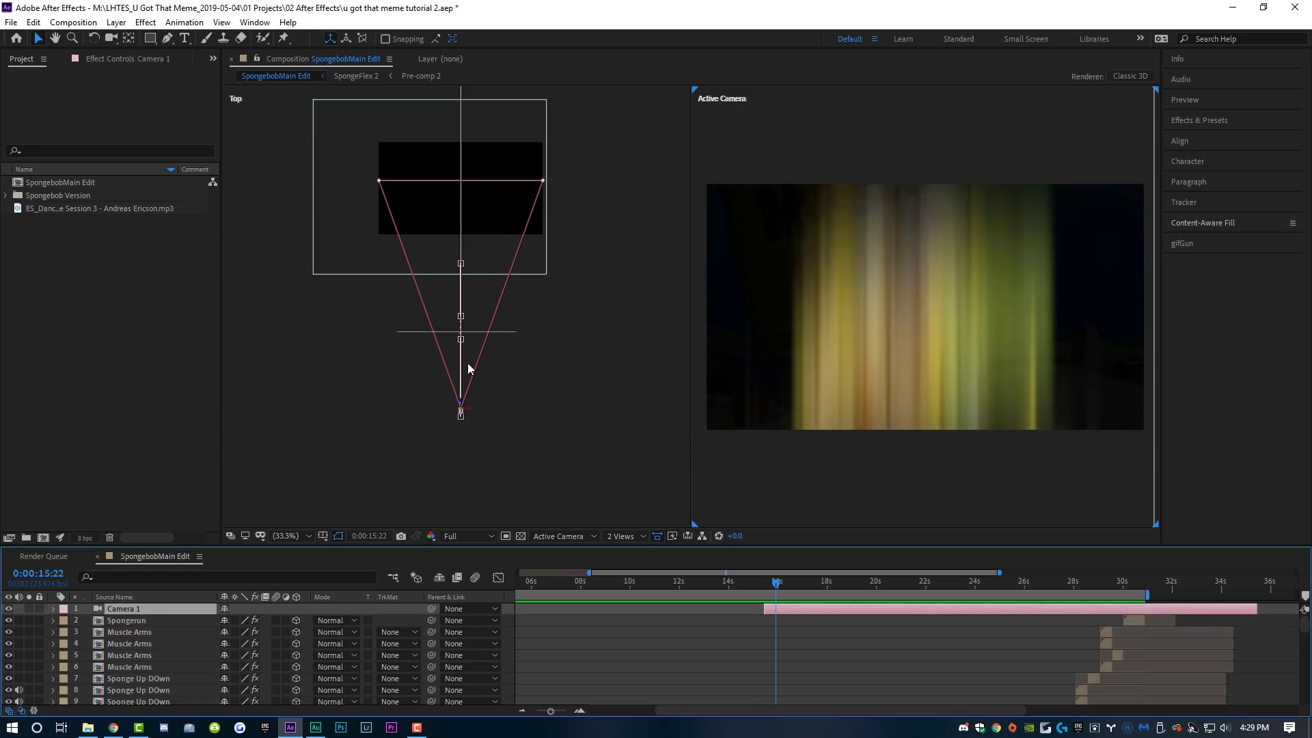
pyautogui.moveTo(777, 584); pyautogui.dragTo(801, 473)
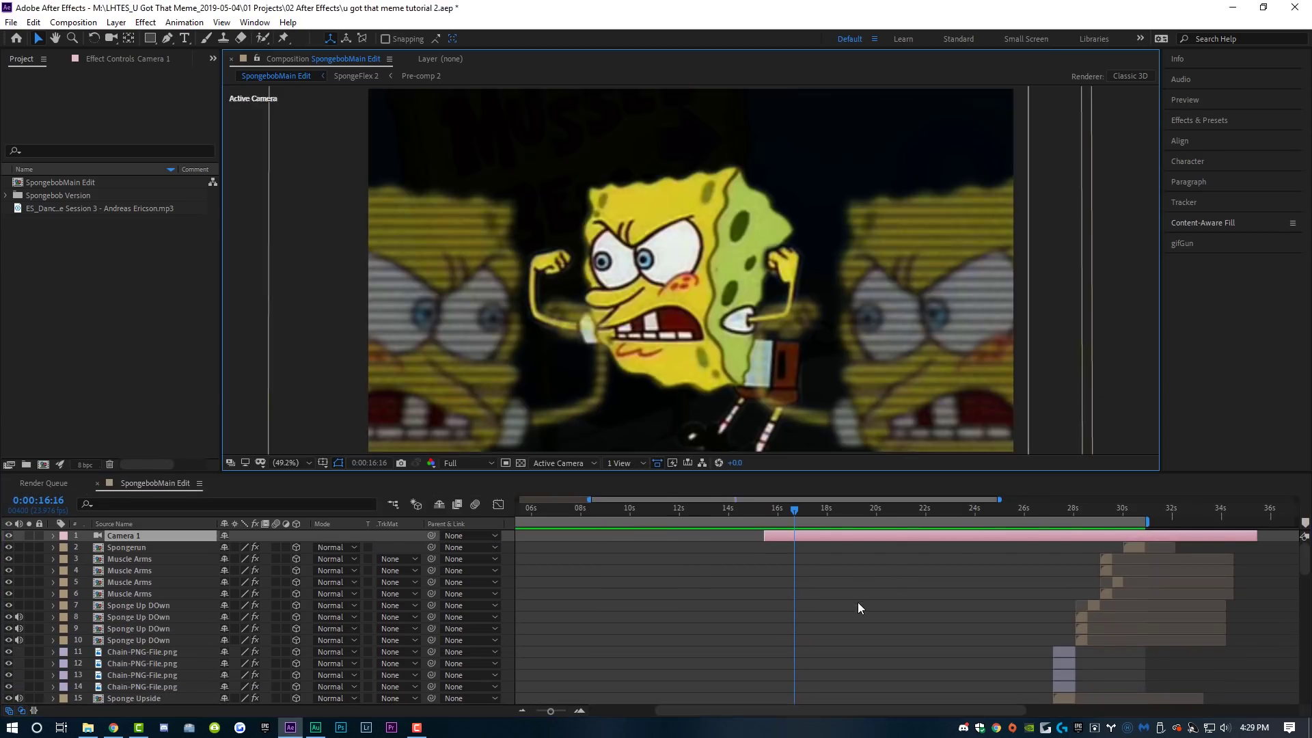
# - Open Sponge Flex and Pre-comp 1, toggle Mask 1 to None and back to Add, and check the layers' masks
pyautogui.scroll(-10, 857, 600)
pyautogui.scroll(2, 863, 597)
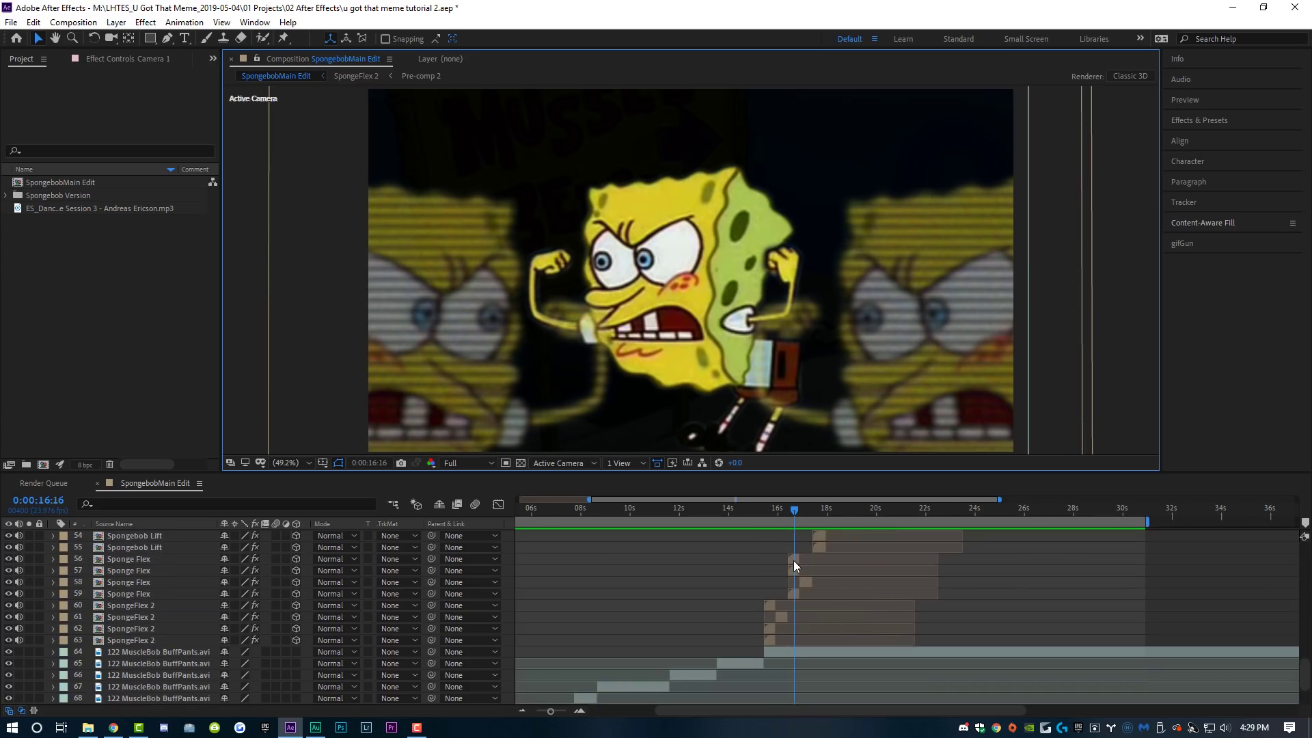
pyautogui.doubleClick(793, 561)
pyautogui.doubleClick(566, 654)
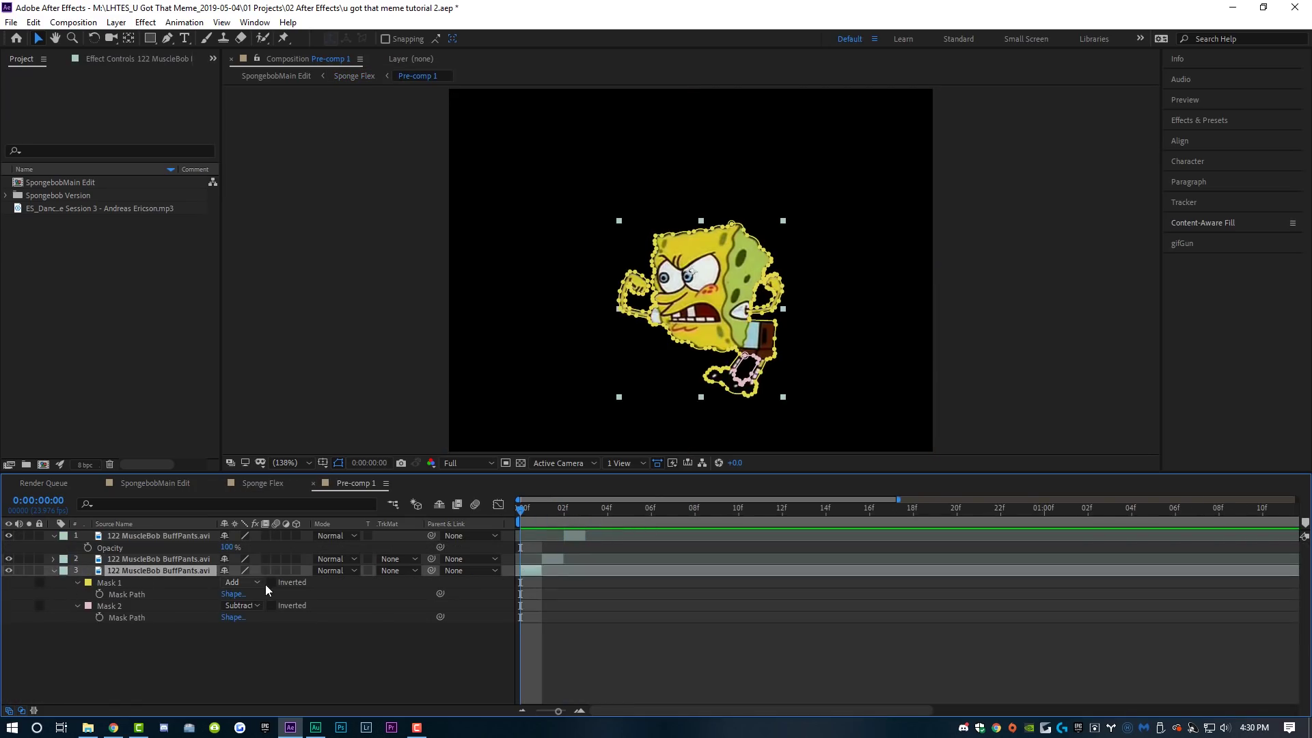
pyautogui.click(266, 589)
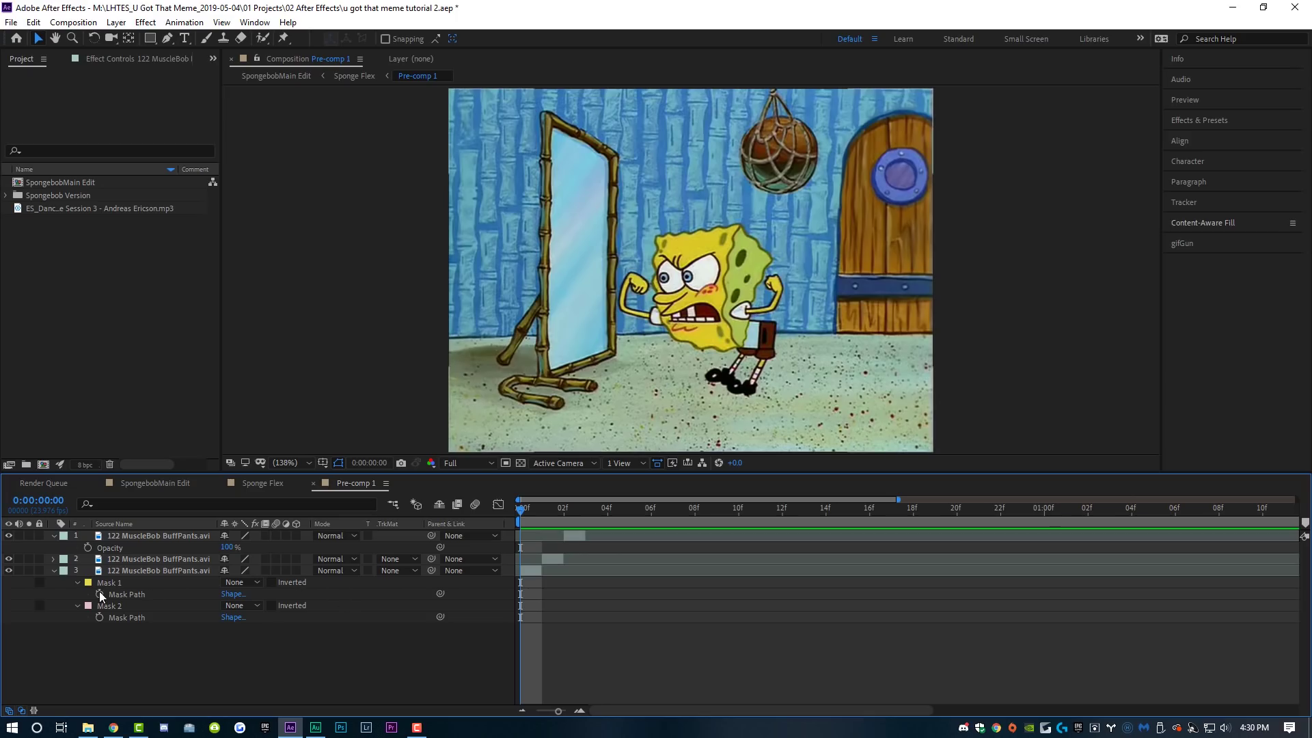
pyautogui.click(255, 612)
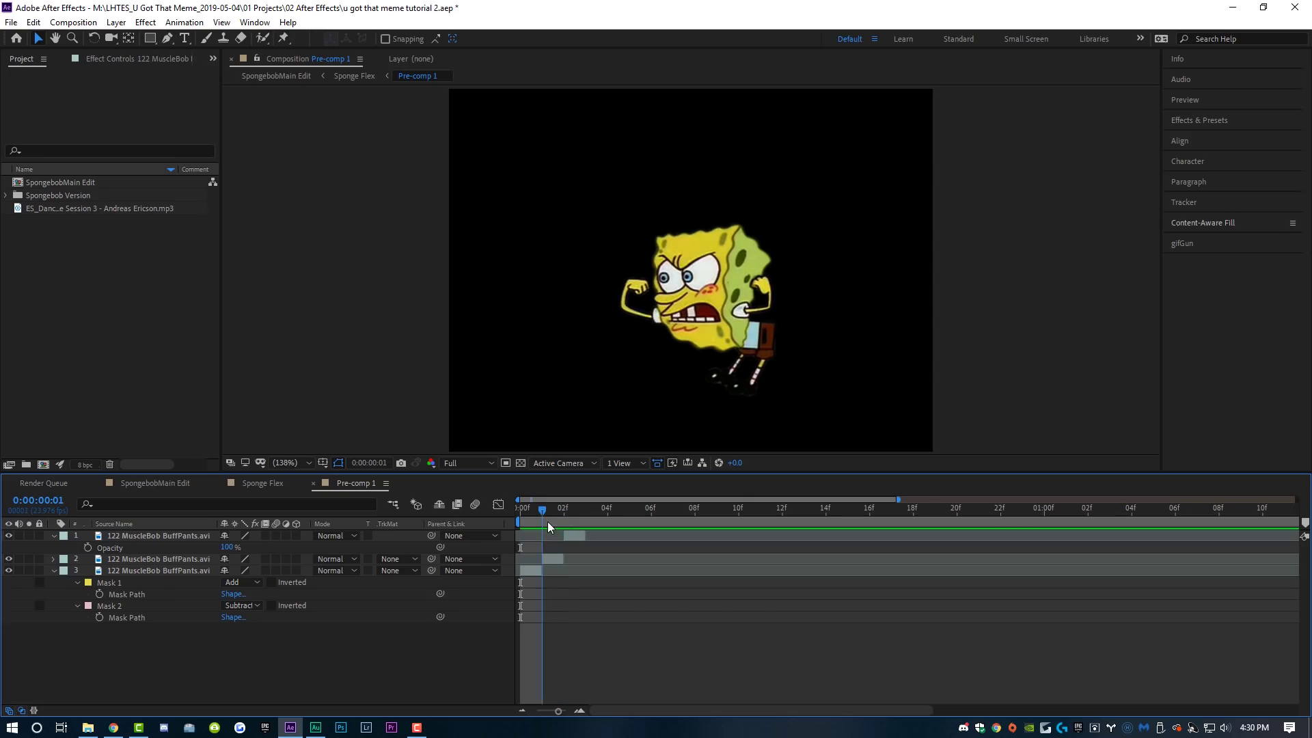
pyautogui.click(574, 539)
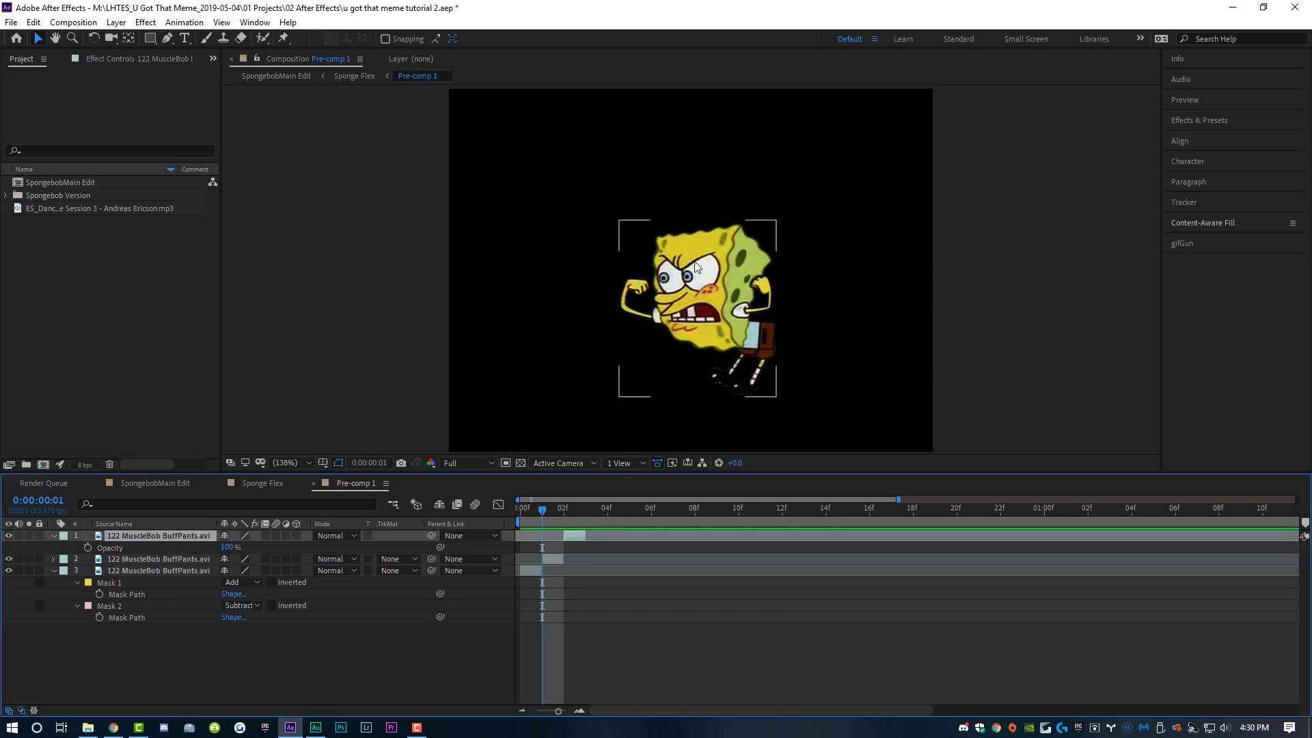
pyautogui.click(557, 561)
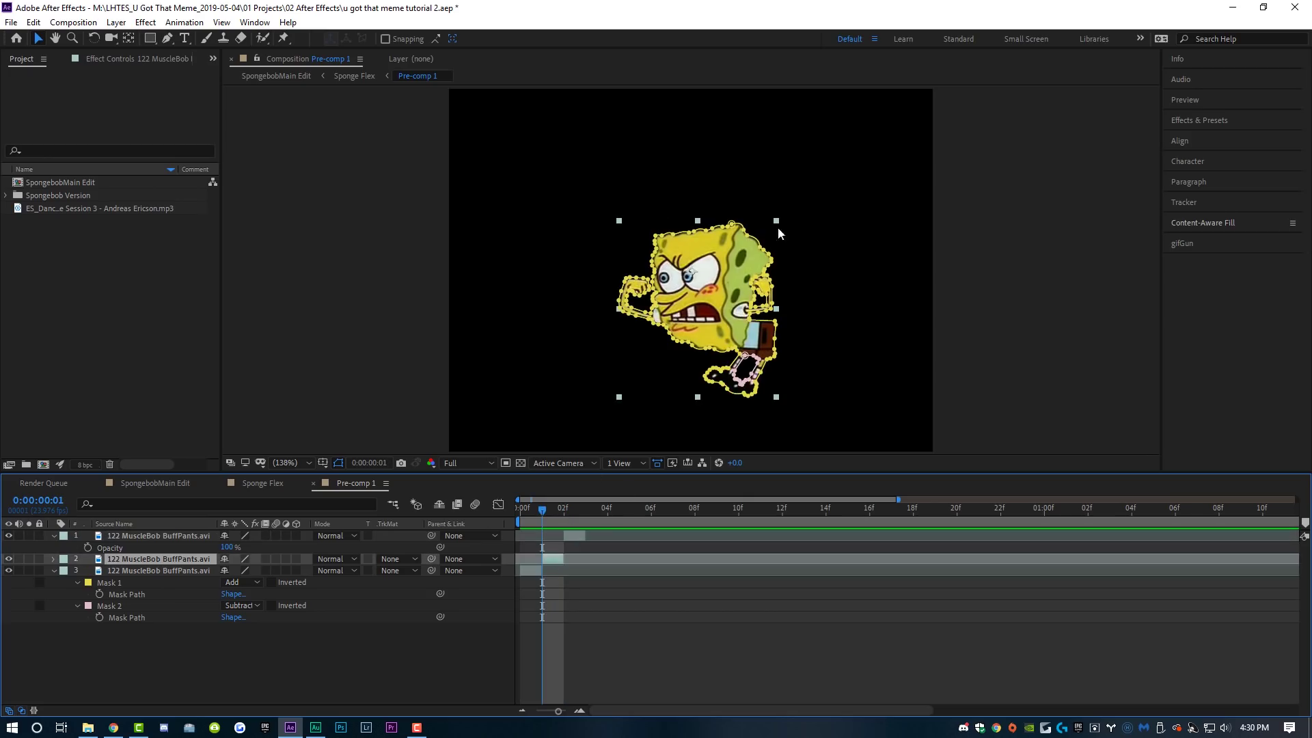
# - Preview Sponge Flex, then return to SpongebobMain Edit at around 15 seconds
pyautogui.click(262, 483)
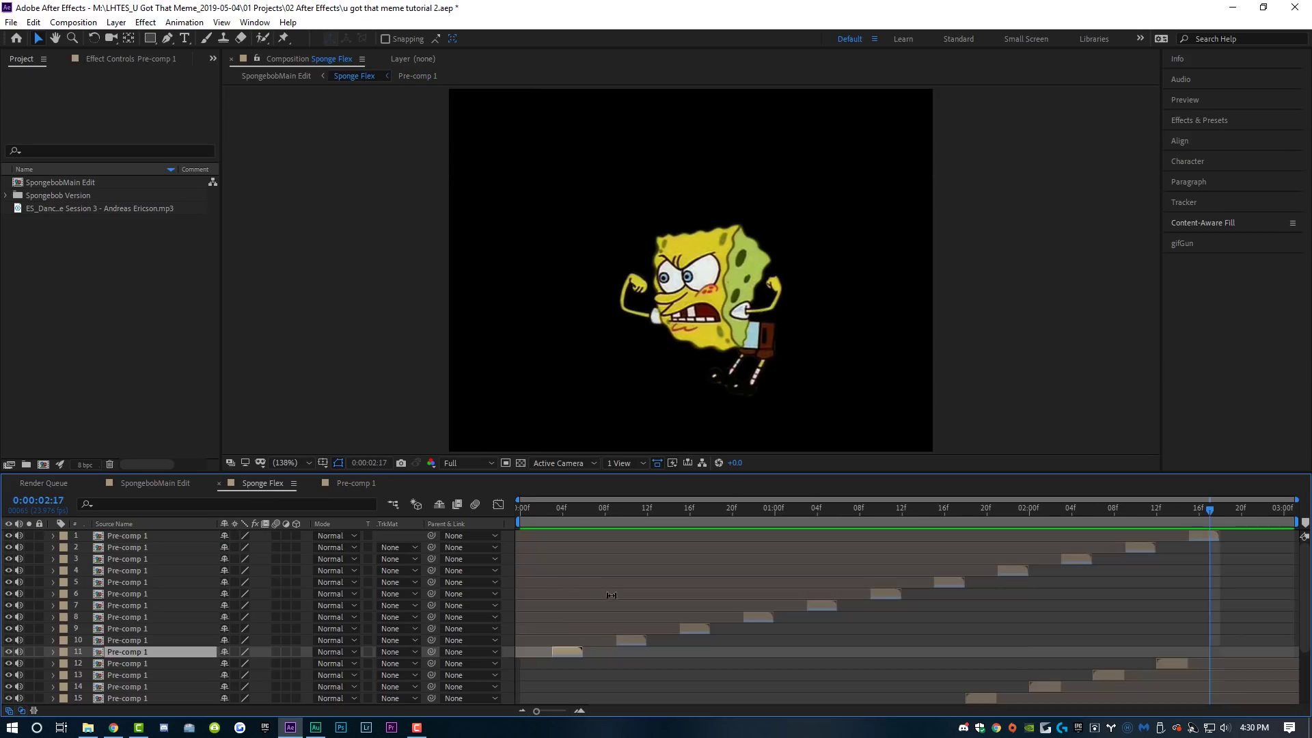
pyautogui.scroll(-3, 558, 552)
pyautogui.moveTo(541, 509); pyautogui.dragTo(632, 511)
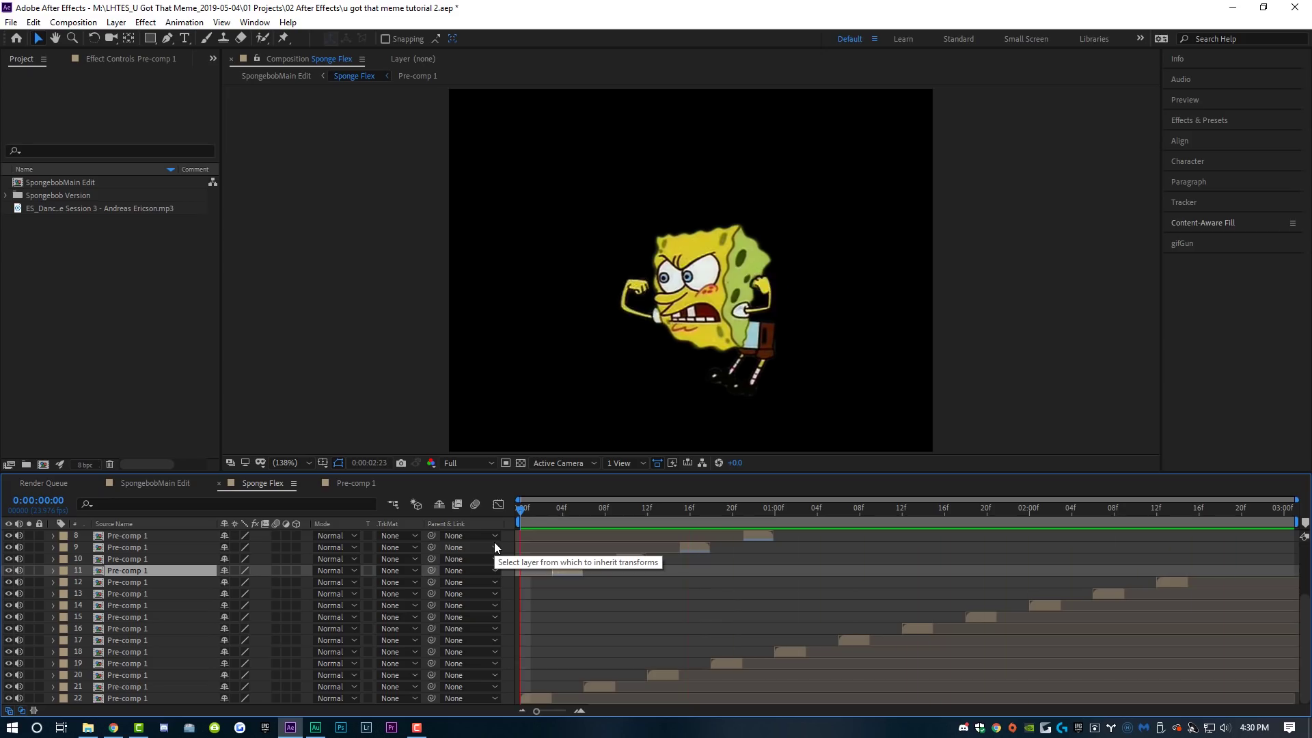
pyautogui.press('space')
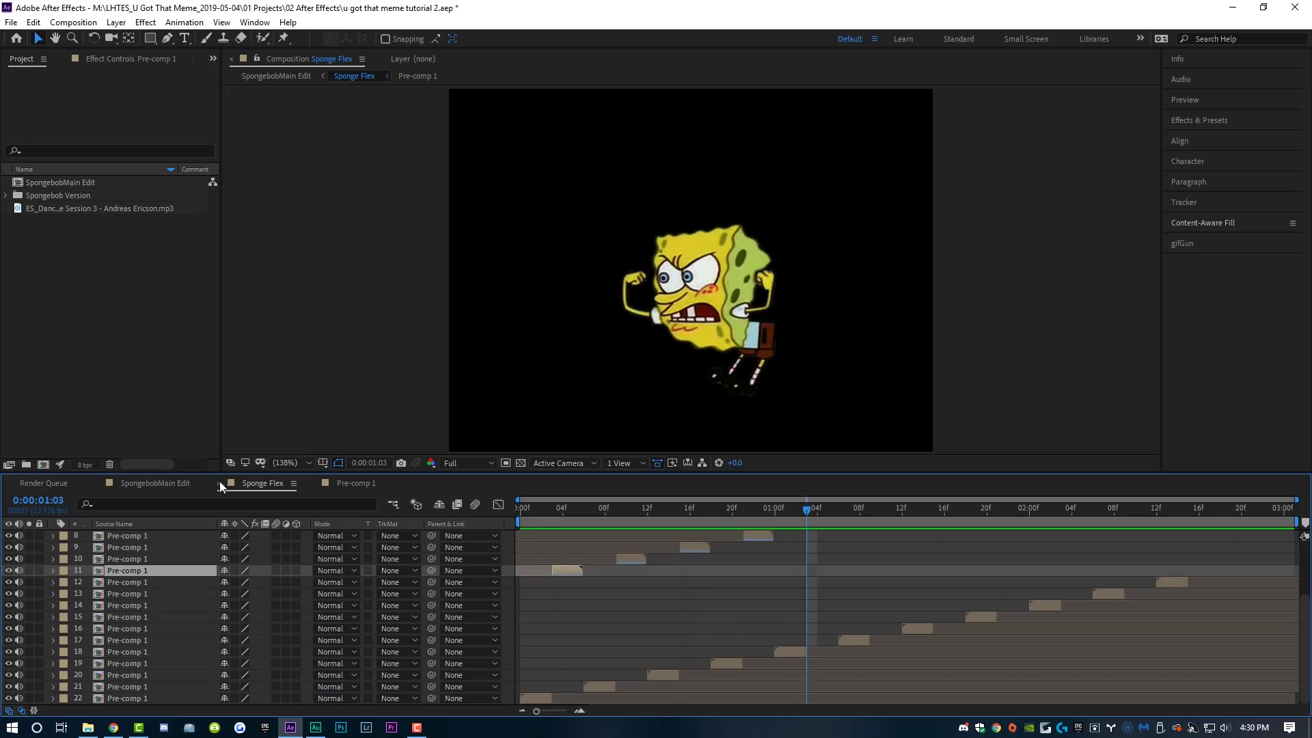
pyautogui.click(155, 483)
pyautogui.moveTo(765, 515); pyautogui.dragTo(764, 510)
pyautogui.press('space')
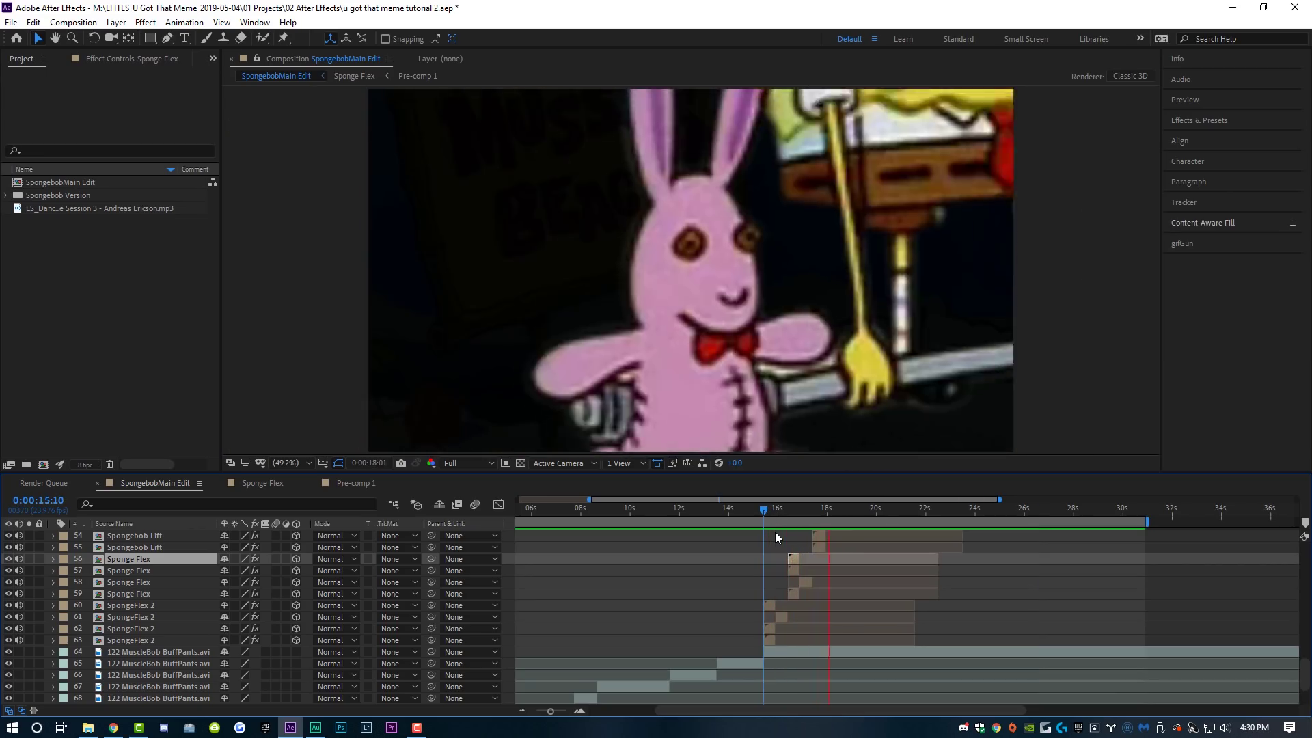
pyautogui.press('space')
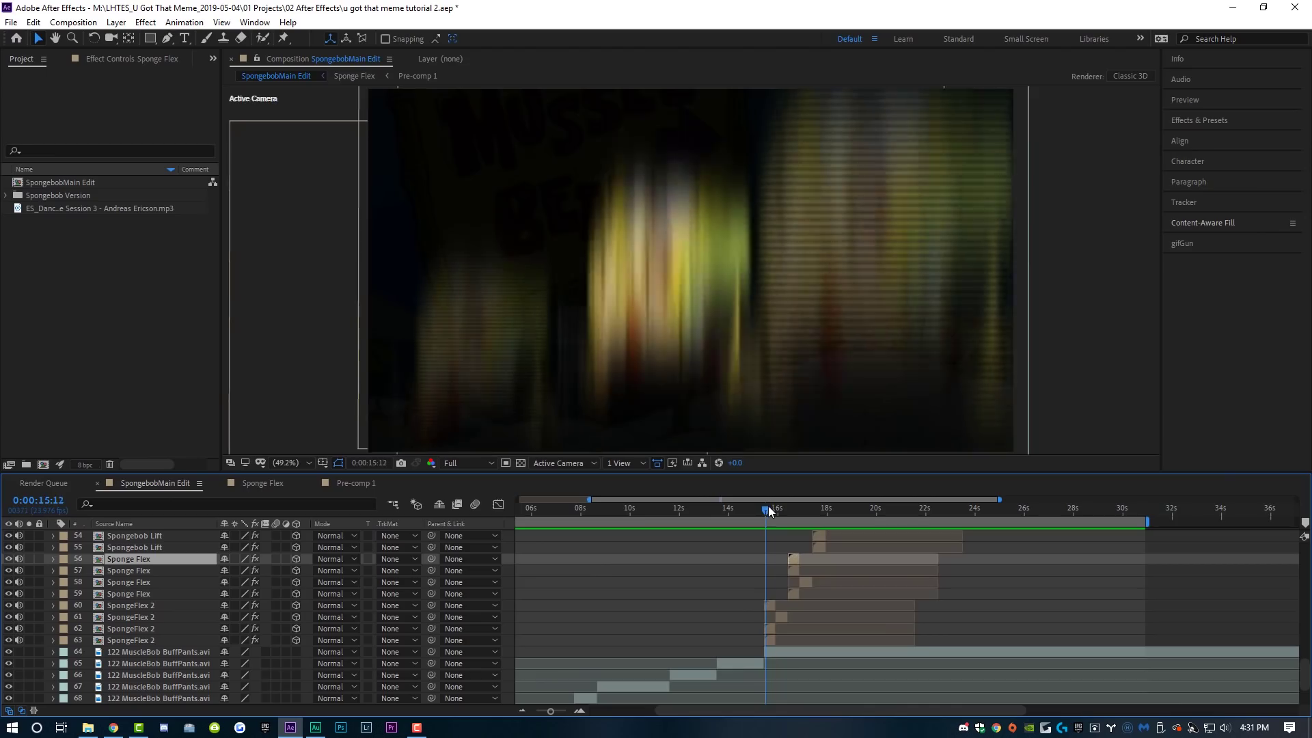
pyautogui.moveTo(768, 506)
pyautogui.mouseDown()
pyautogui.moveTo(805, 506)
pyautogui.moveTo(770, 511)
pyautogui.mouseUp()
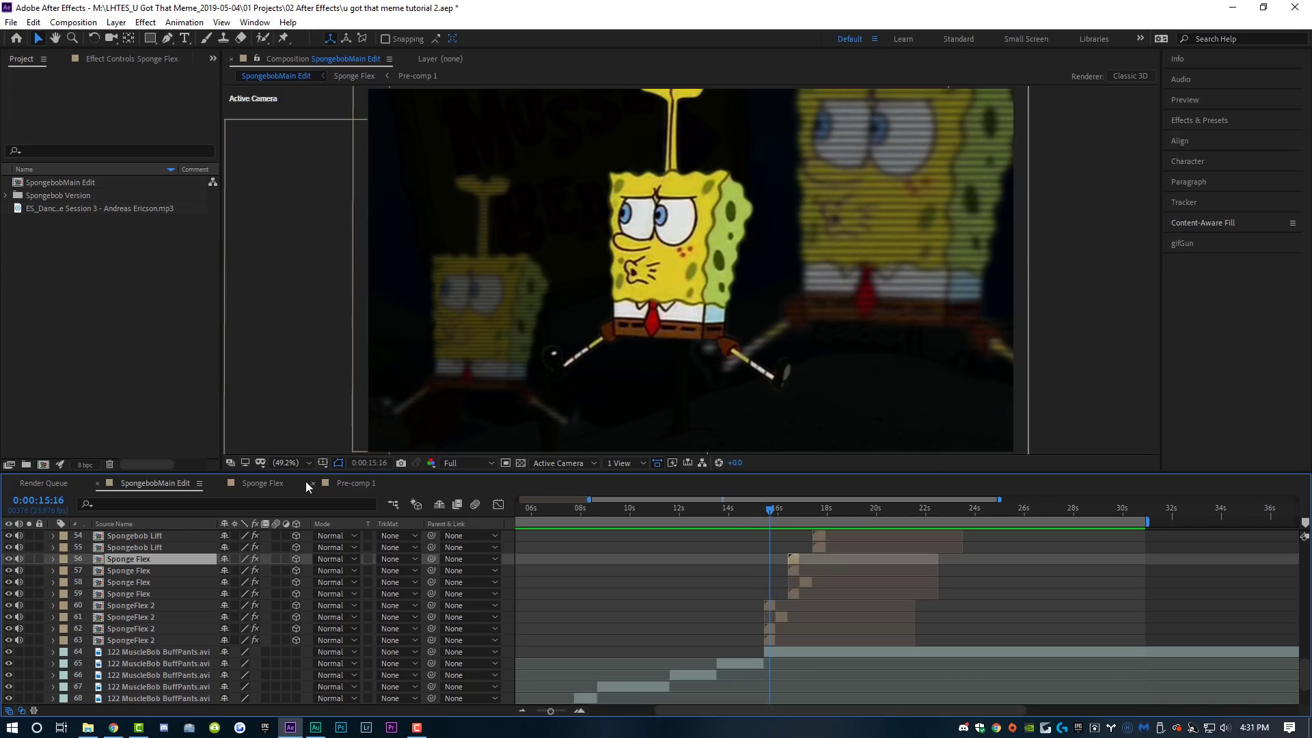
# - Create a new composition 'u got that meme example' at 1920×1080, 23.976 fps, 10 seconds
pyautogui.click(89, 22)
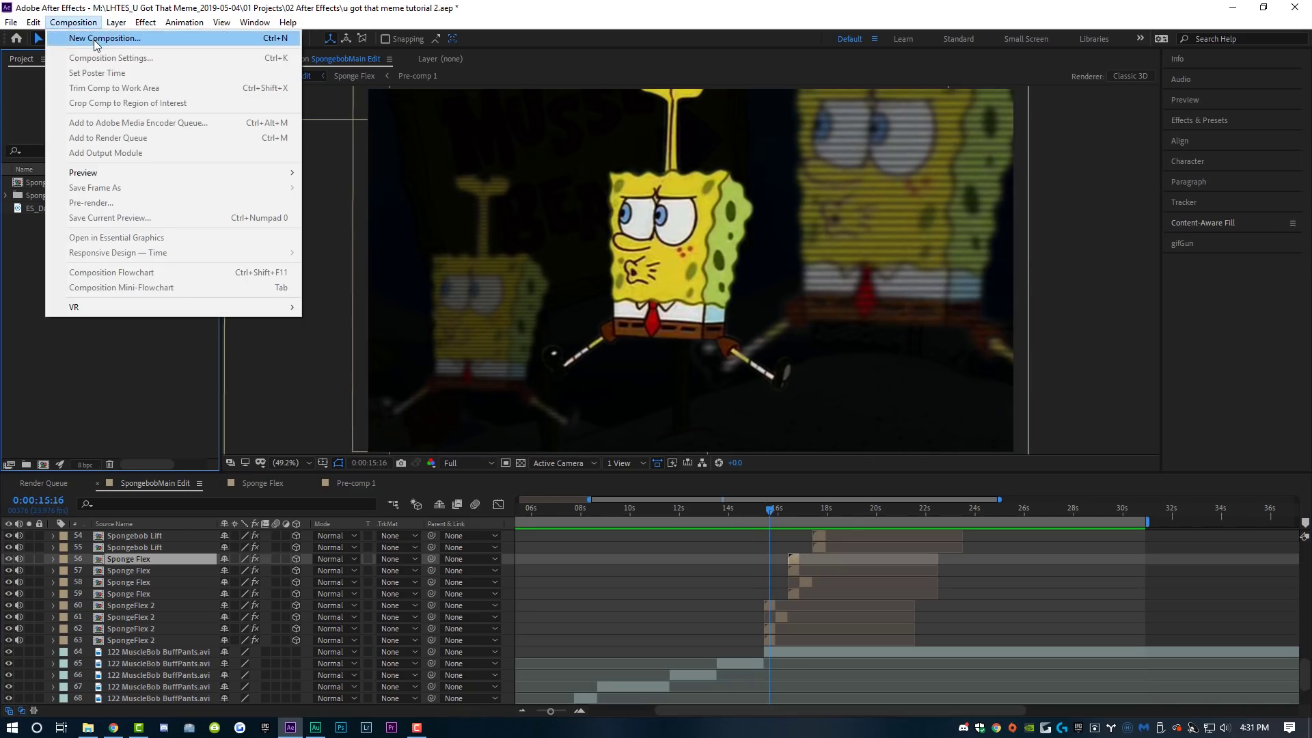
pyautogui.click(96, 39)
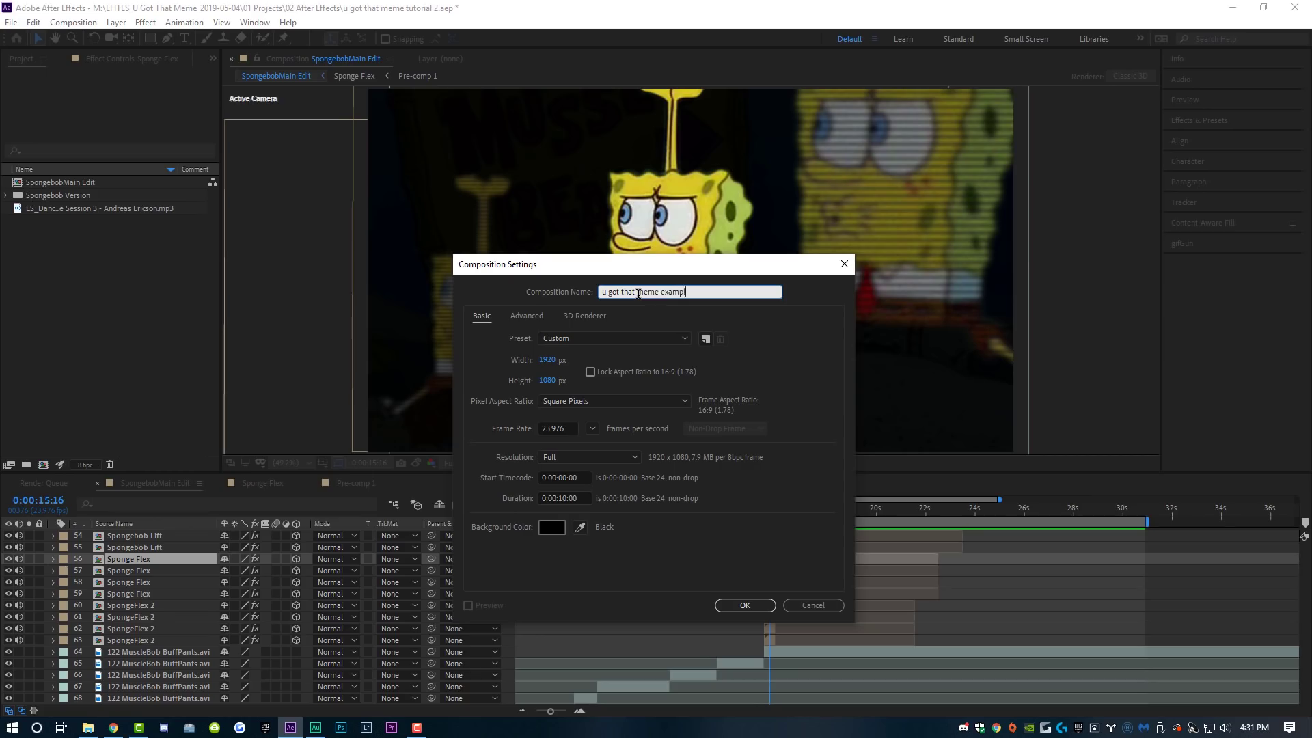
pyautogui.click(753, 602)
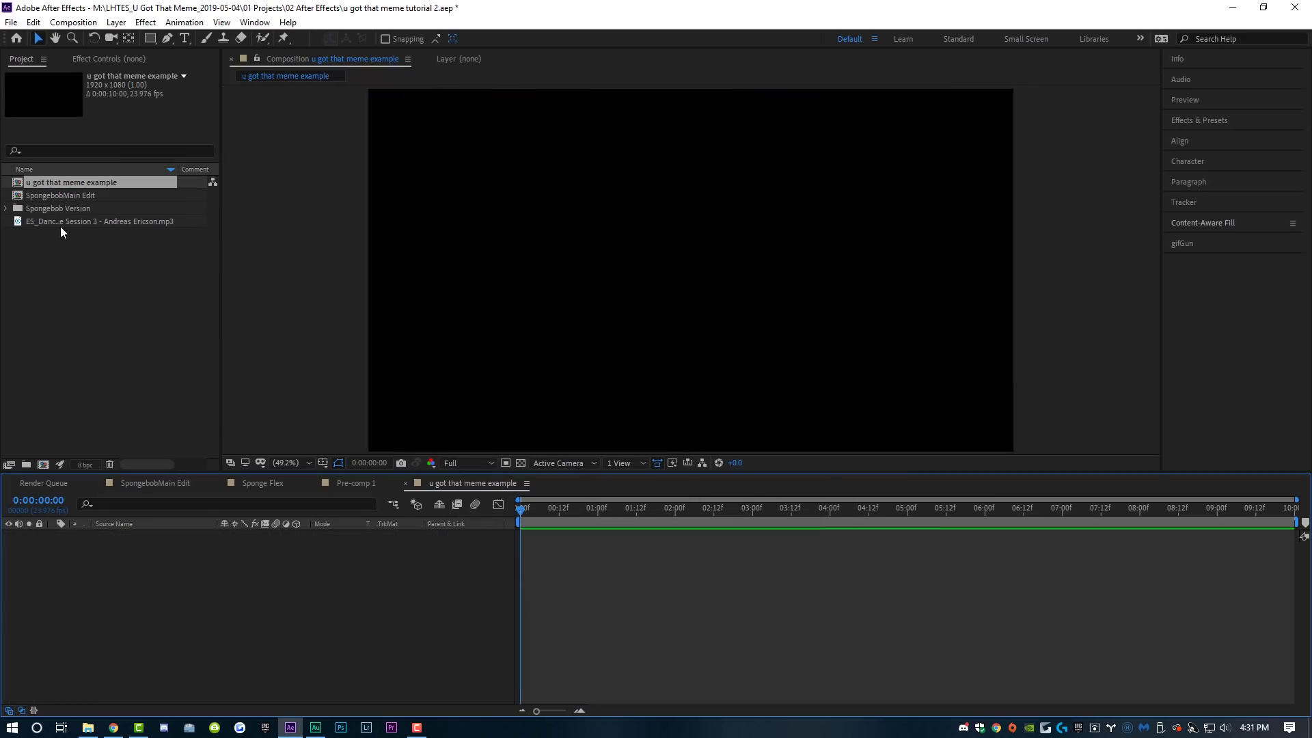
# - Add the ES_Dance mp3 track to the composition and show its audio waveform
pyautogui.moveTo(67, 220); pyautogui.dragTo(144, 578)
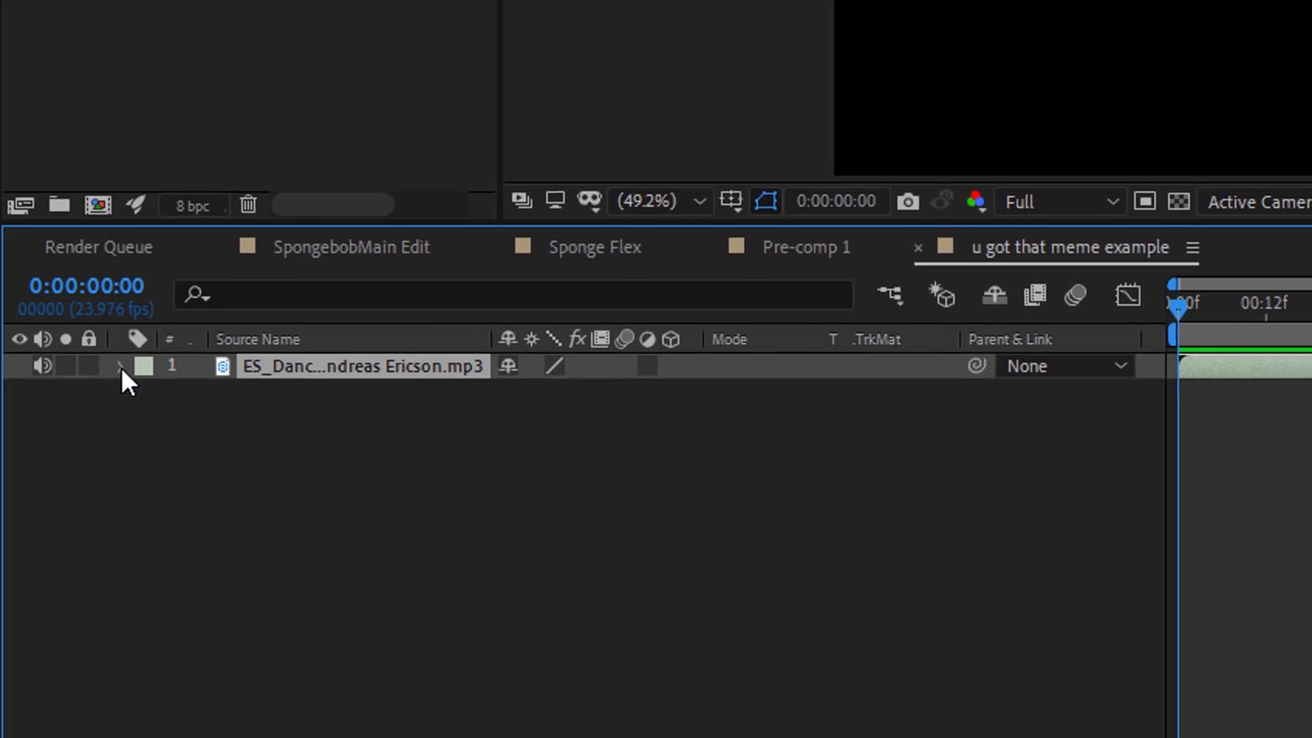
pyautogui.click(82, 462)
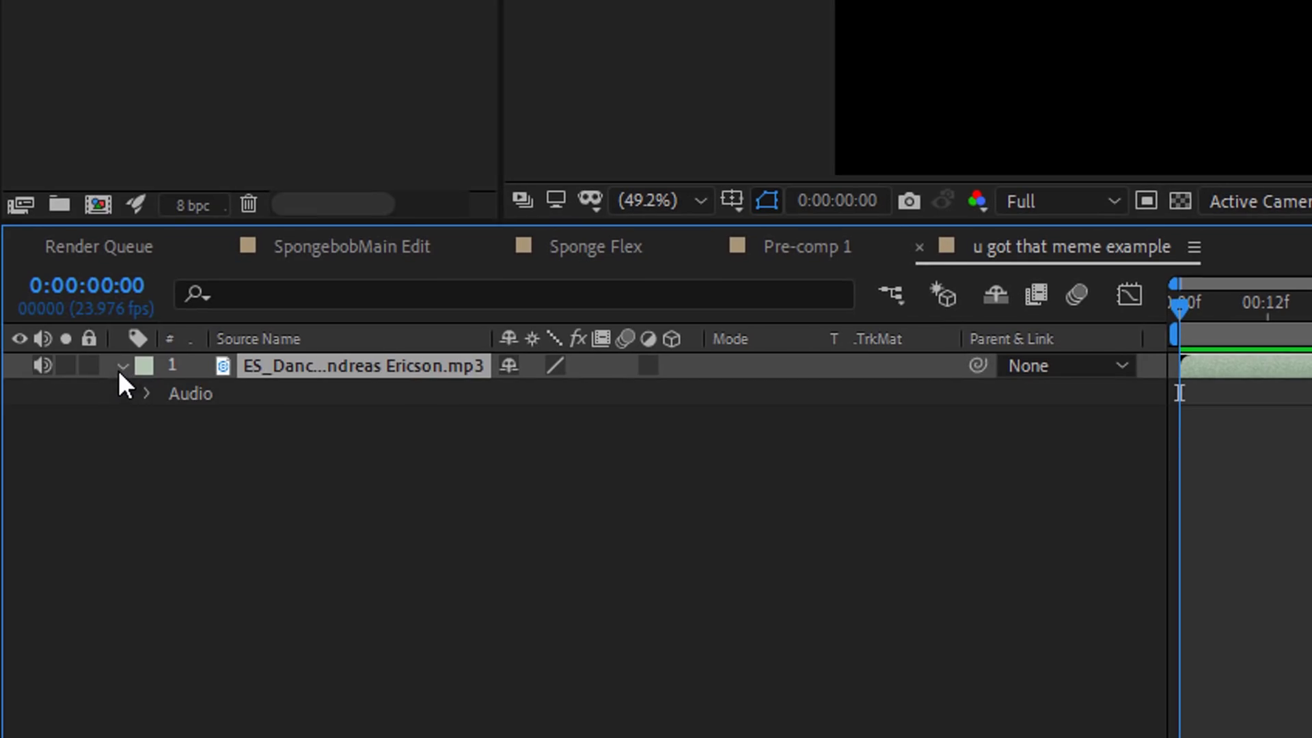
pyautogui.click(146, 394)
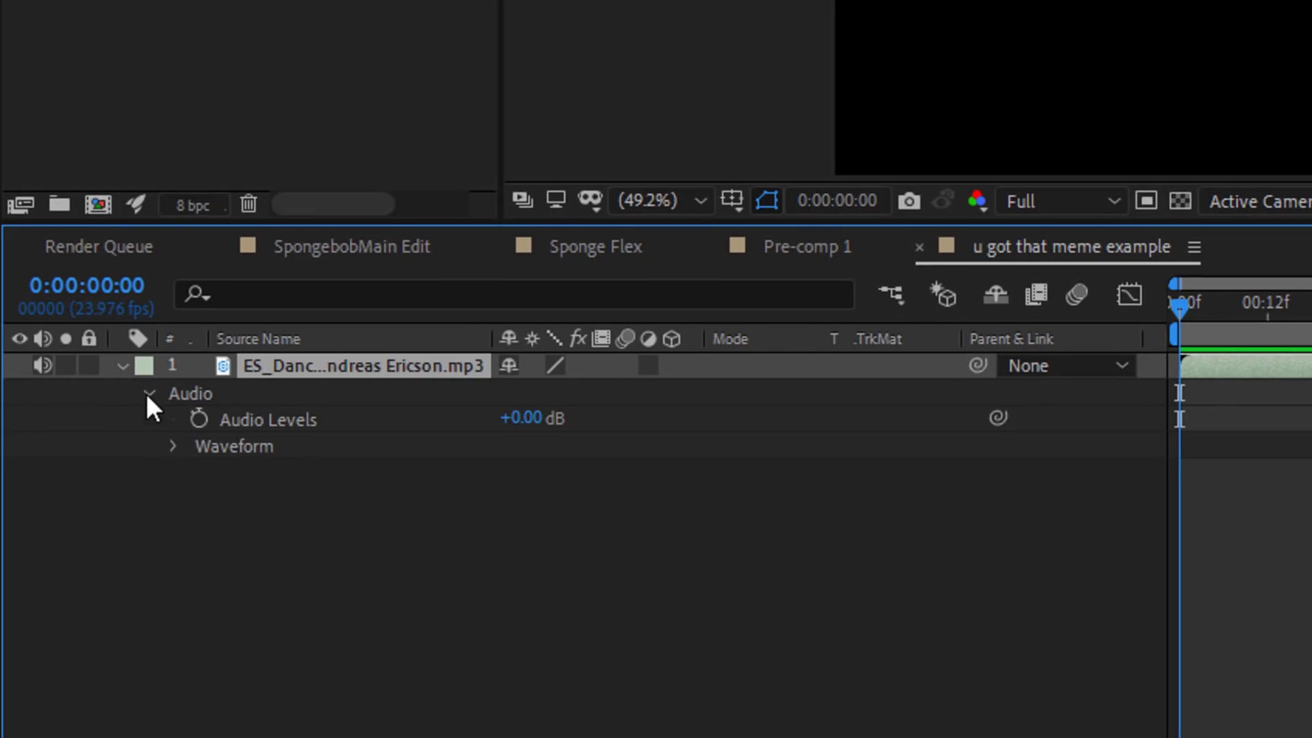
pyautogui.click(172, 446)
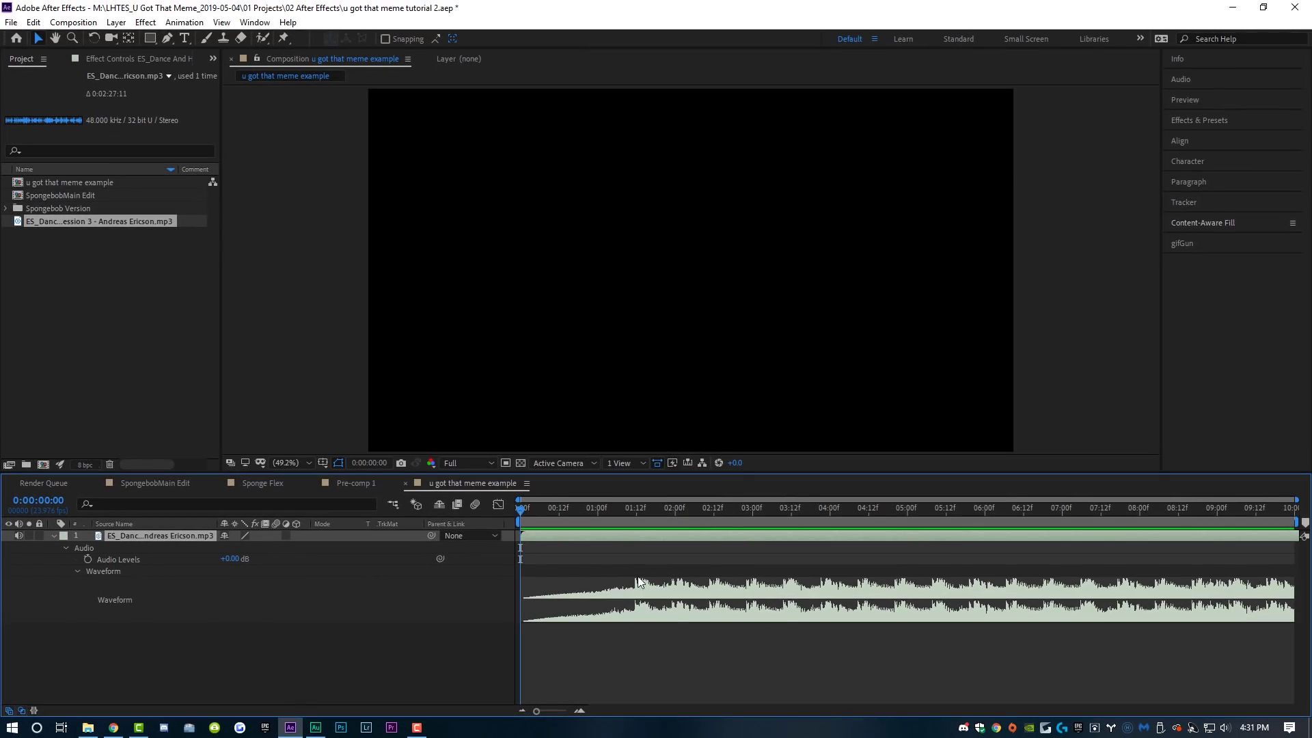
# - Set the work area from about 0:00:01:11 to 0:00:05:07
pyautogui.moveTo(515, 523); pyautogui.dragTo(629, 521)
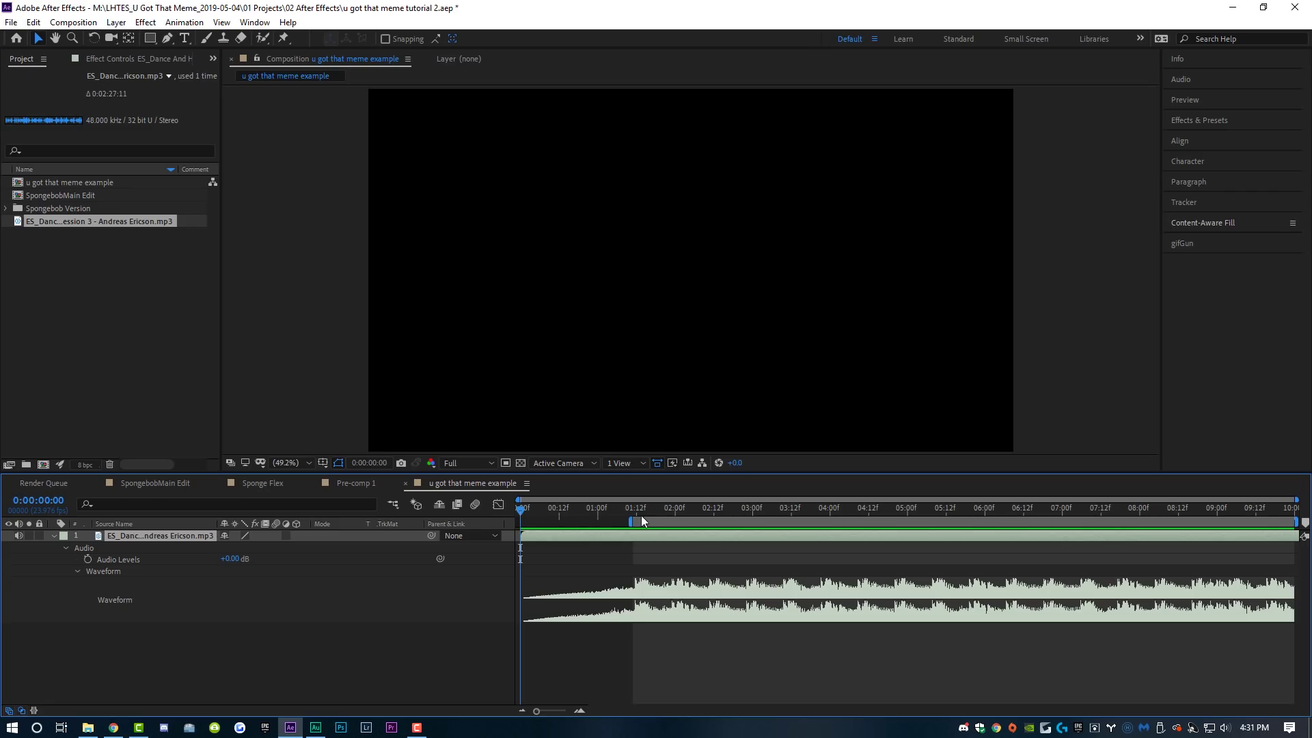
pyautogui.click(639, 510)
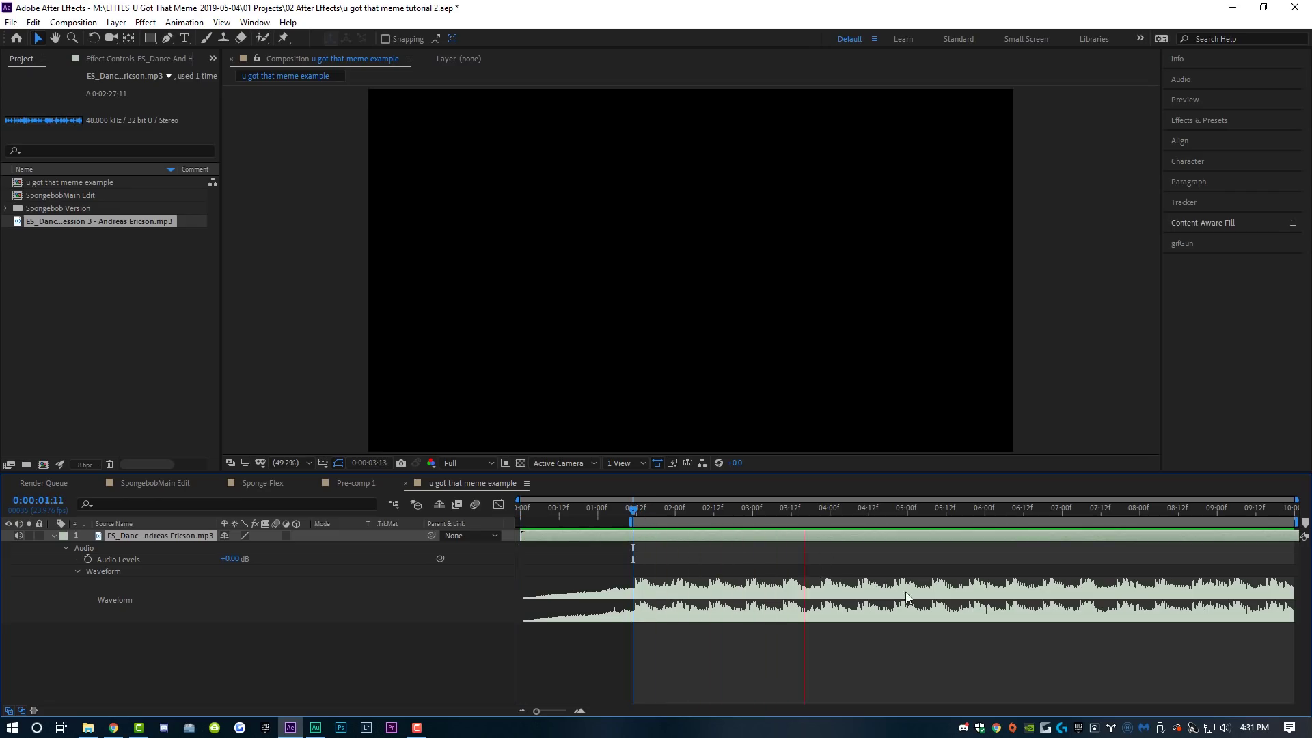
pyautogui.click(929, 509)
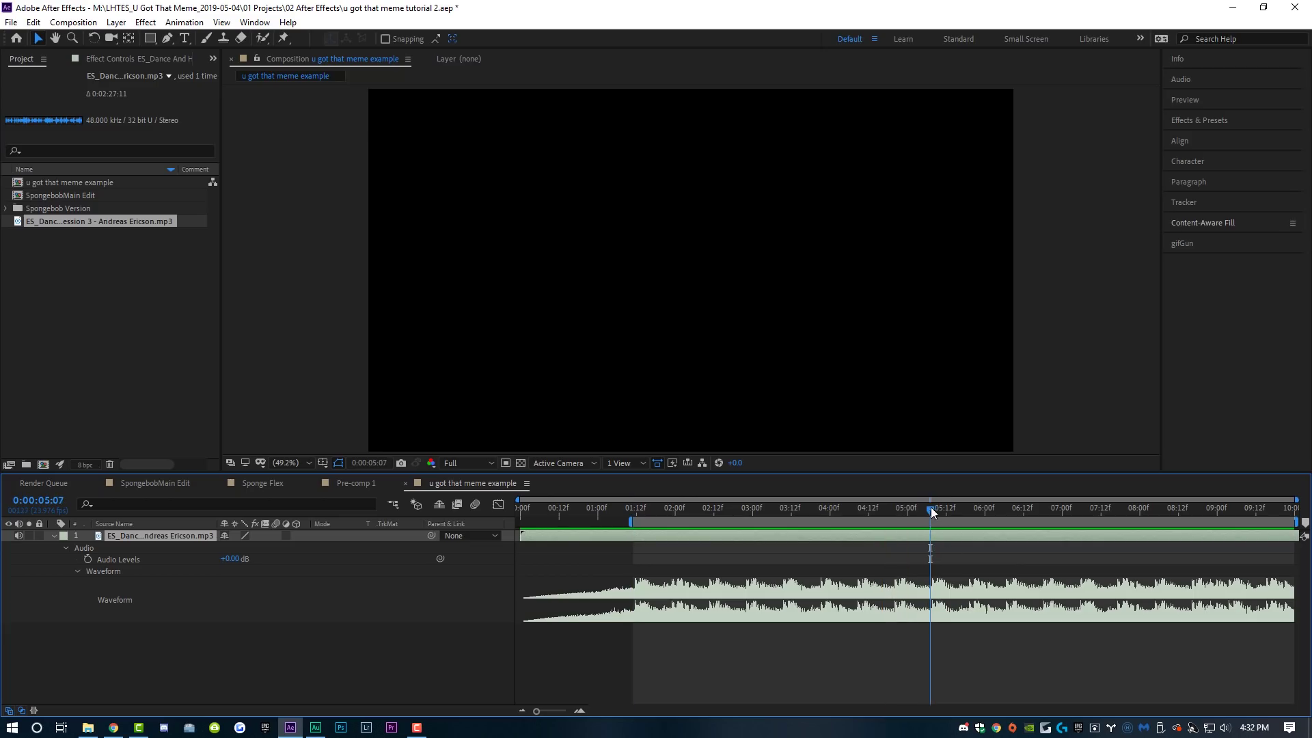
pyautogui.press('n')
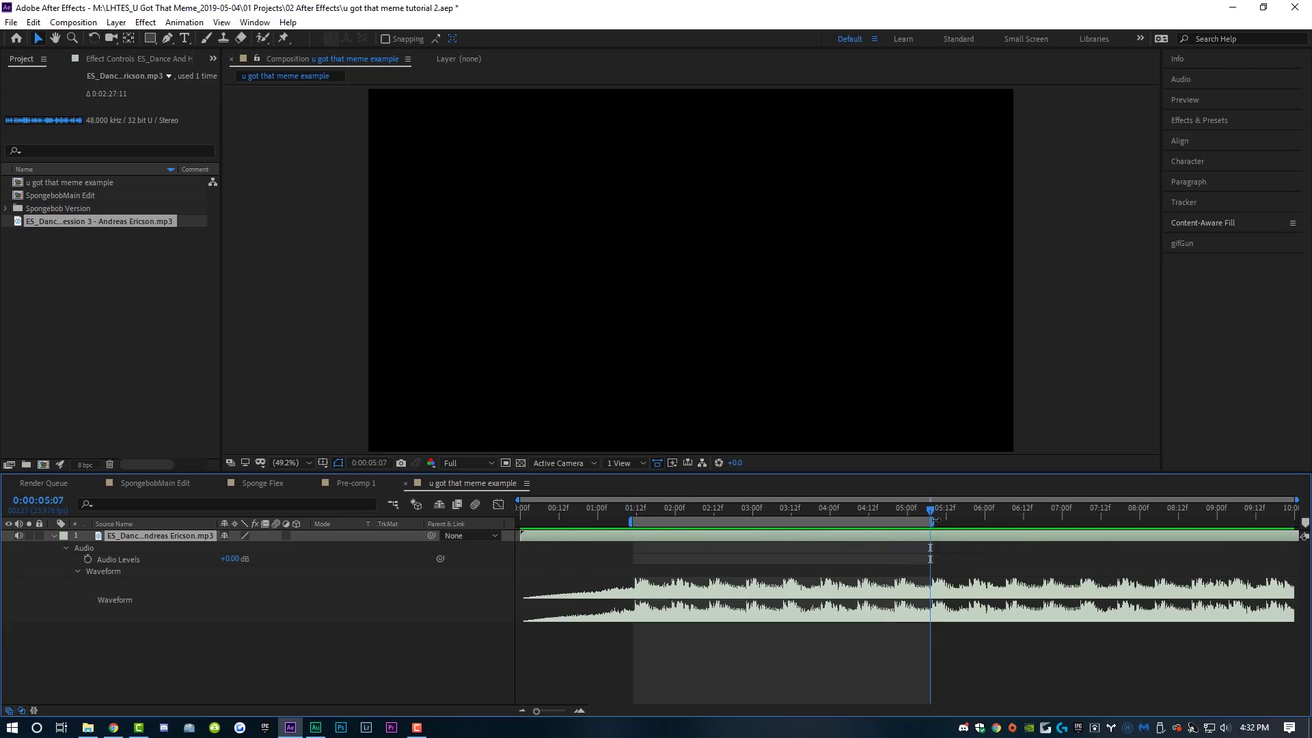
# - Trim the composition to the work area with Trim Comp to Work Area and scrub through the shortened result
pyautogui.click(721, 509)
pyautogui.rightClick(688, 524)
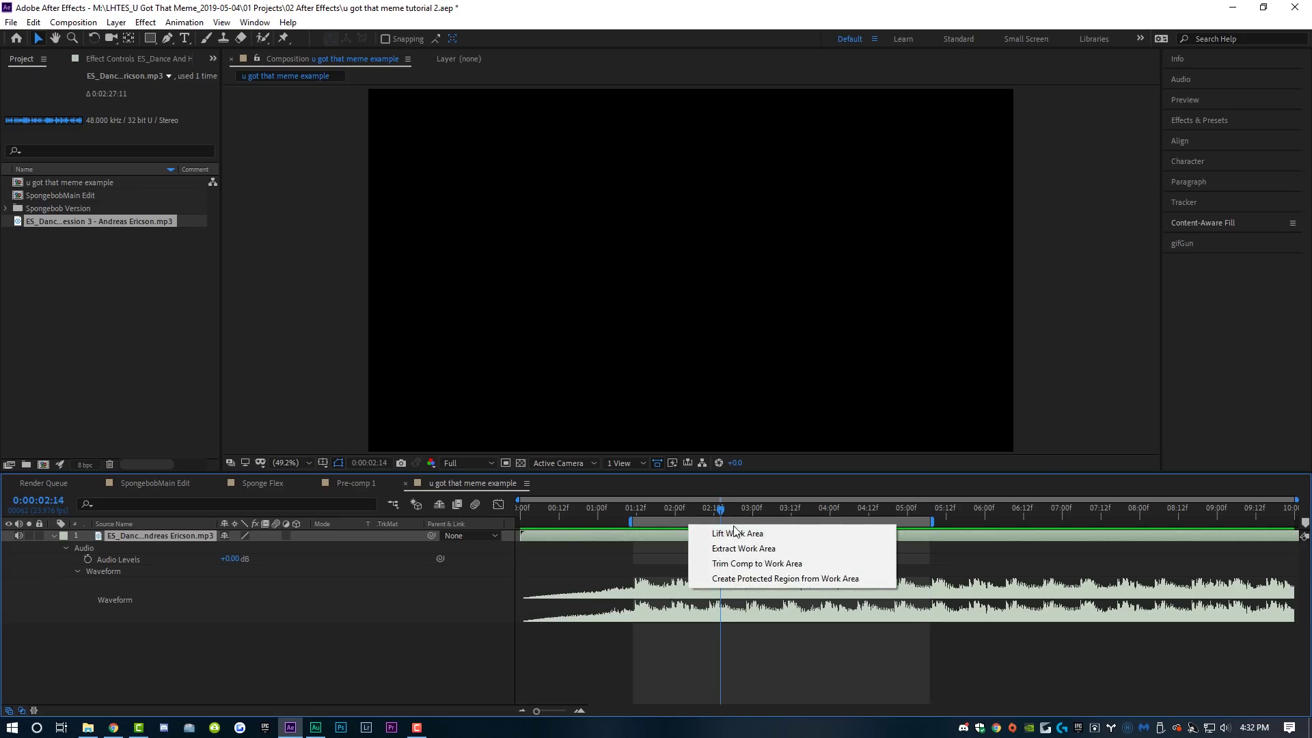
pyautogui.click(764, 564)
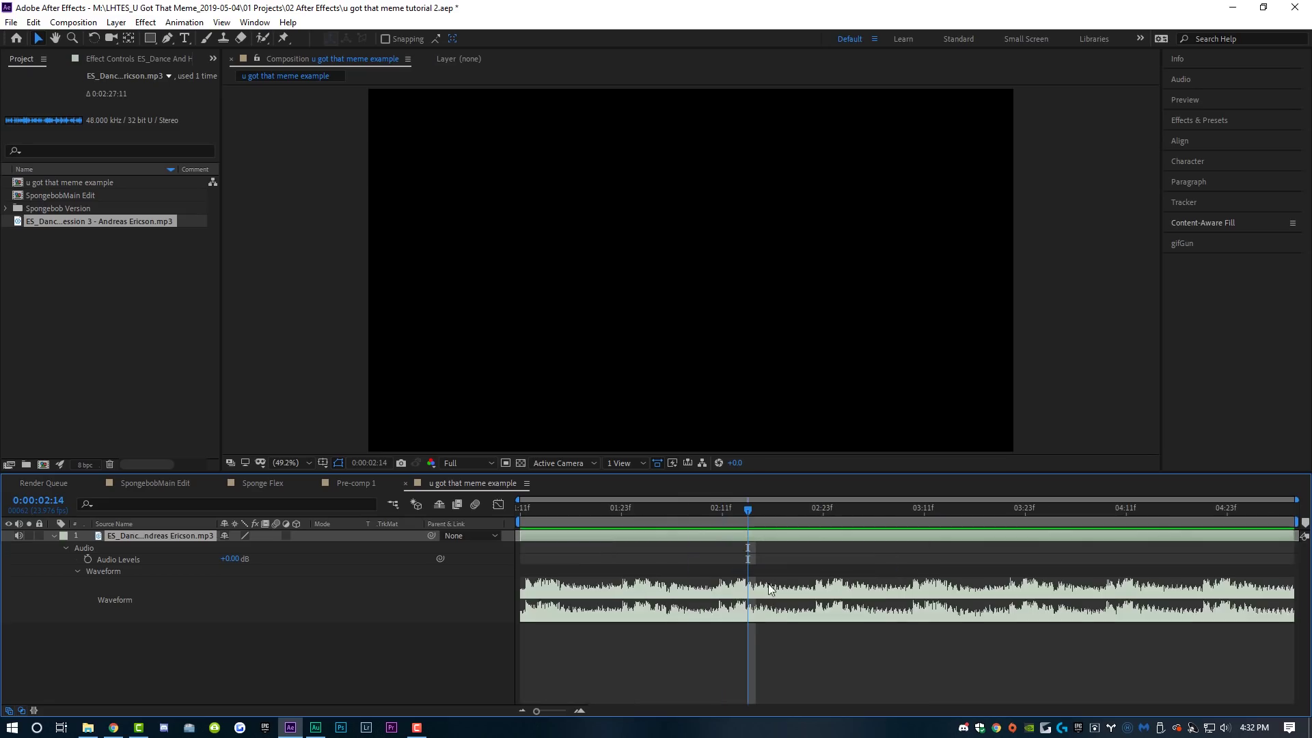
pyautogui.moveTo(544, 507); pyautogui.dragTo(456, 520)
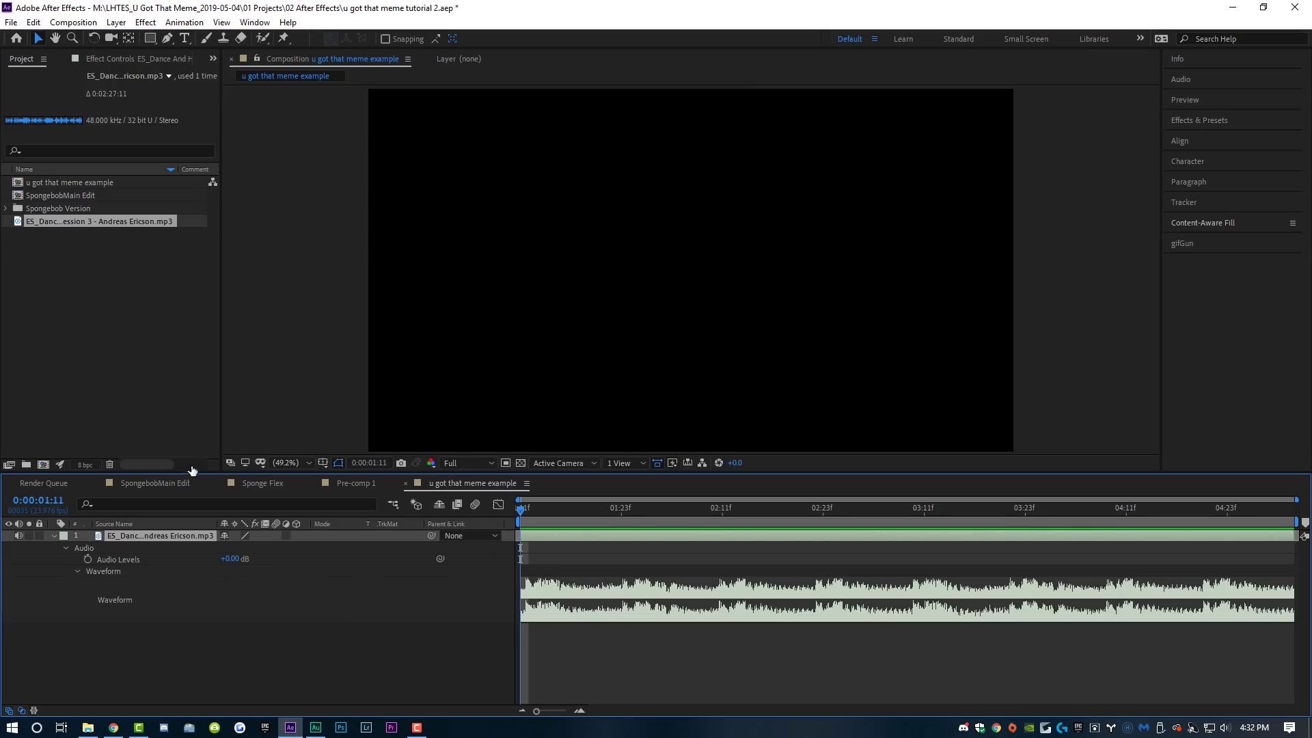
# - Import three photos from the Wedding Photos to Print folder and add the solo portrait as the top layer
pyautogui.click(87, 727)
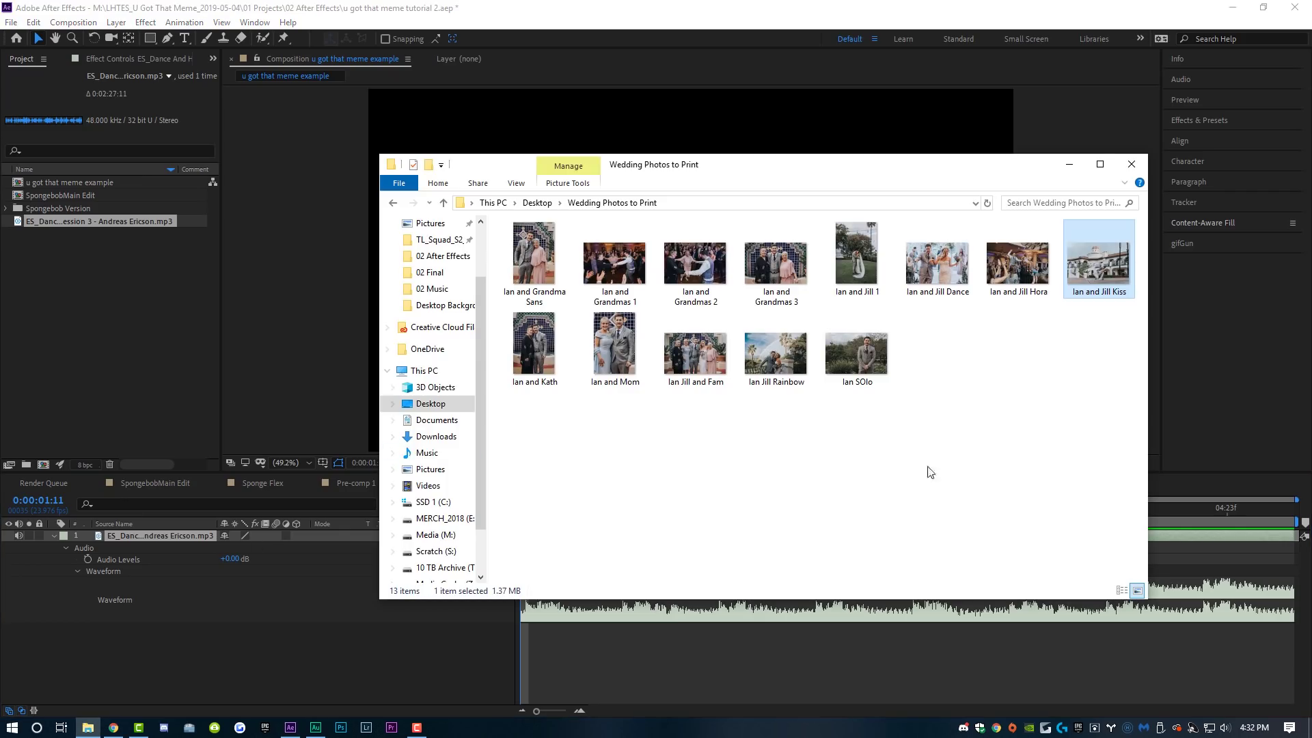
pyautogui.click(1104, 269)
pyautogui.keyDown('ctrl'); pyautogui.click(849, 268); pyautogui.keyUp('ctrl')
pyautogui.keyDown('ctrl'); pyautogui.click(863, 373); pyautogui.keyUp('ctrl')
pyautogui.moveTo(848, 278); pyautogui.dragTo(118, 307)
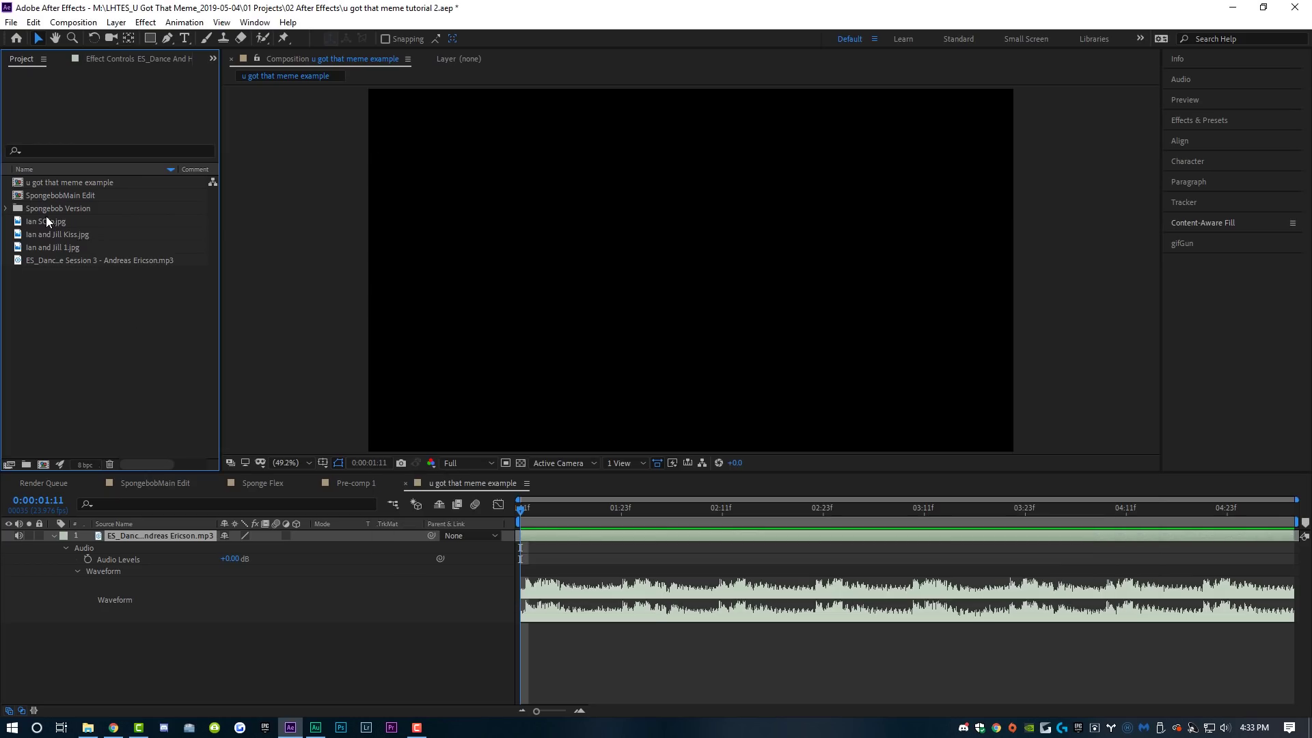
pyautogui.moveTo(47, 221); pyautogui.dragTo(126, 530)
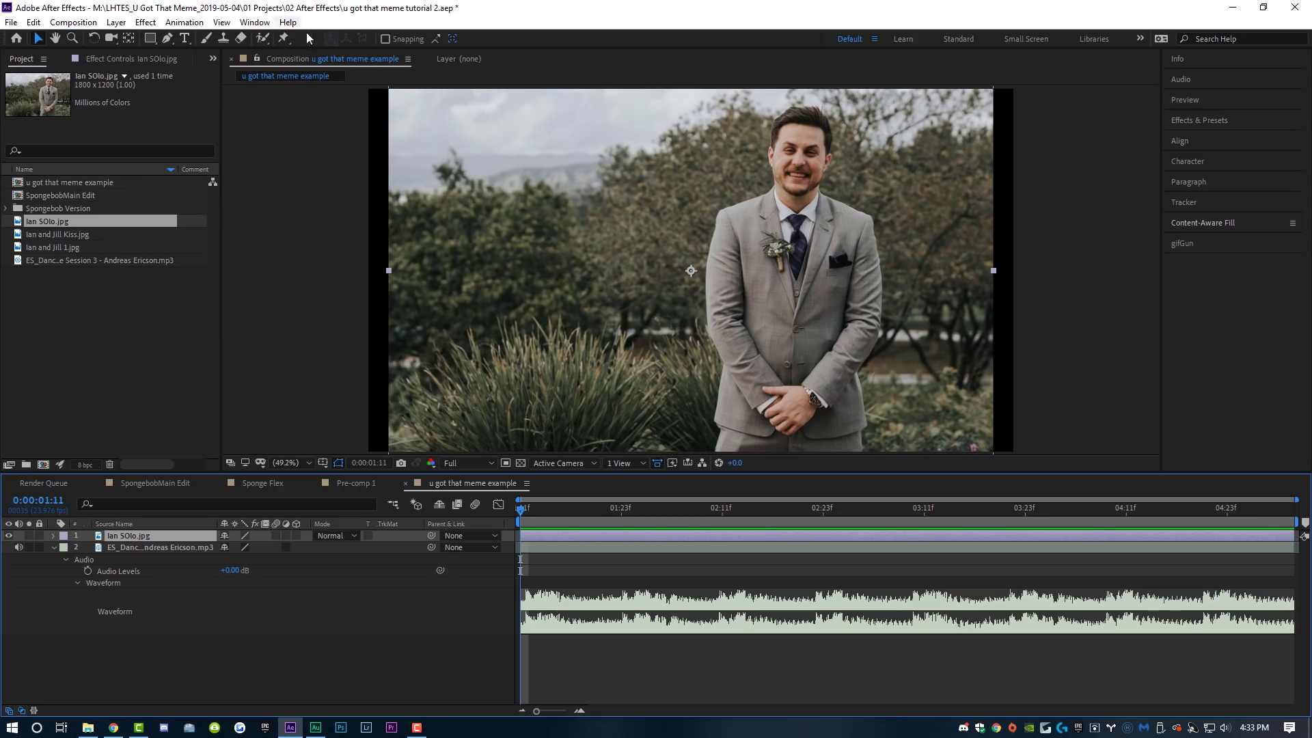
# - With the Pen tool at 200% zoom, start tracing a mask along the groom's arm and right edge
pyautogui.click(166, 39)
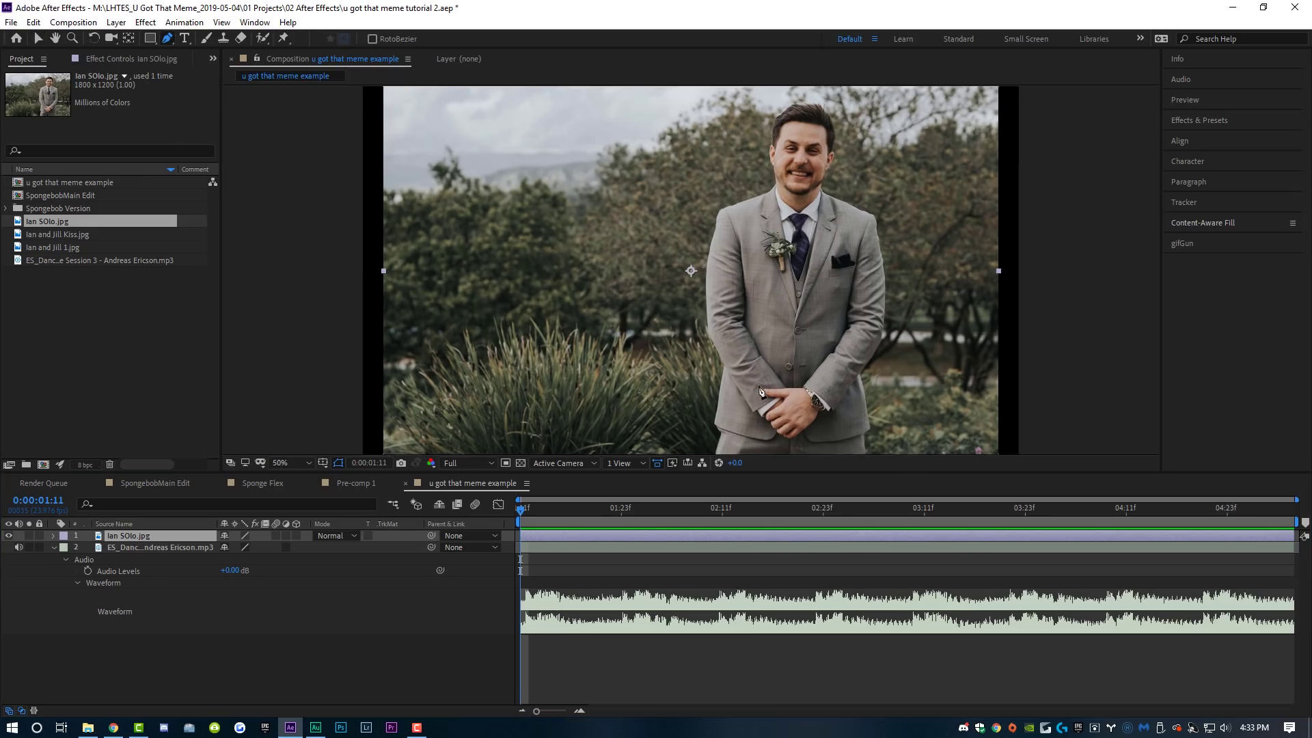
pyautogui.press('/')
pyautogui.press('.')
pyautogui.moveTo(790, 334); pyautogui.dragTo(658, 291)
pyautogui.click(618, 316)
pyautogui.click(613, 202)
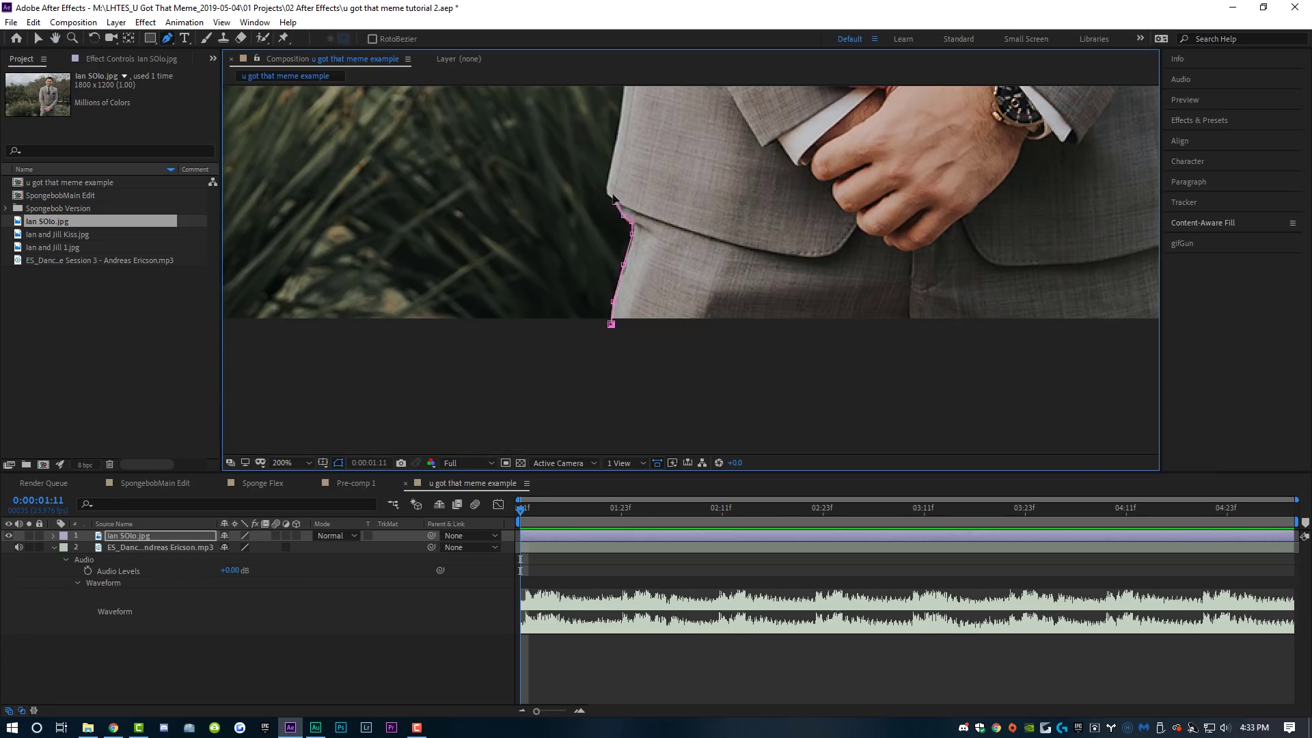
pyautogui.scroll(5, 613, 202)
pyautogui.click(531, 126)
pyautogui.scroll(6, 532, 132)
pyautogui.hscroll(4, 683, 205)
pyautogui.click(695, 270)
# - Close the mask around the groom's body, fit the view, and reveal Mask 1 with M
pyautogui.scroll(-5, 695, 270)
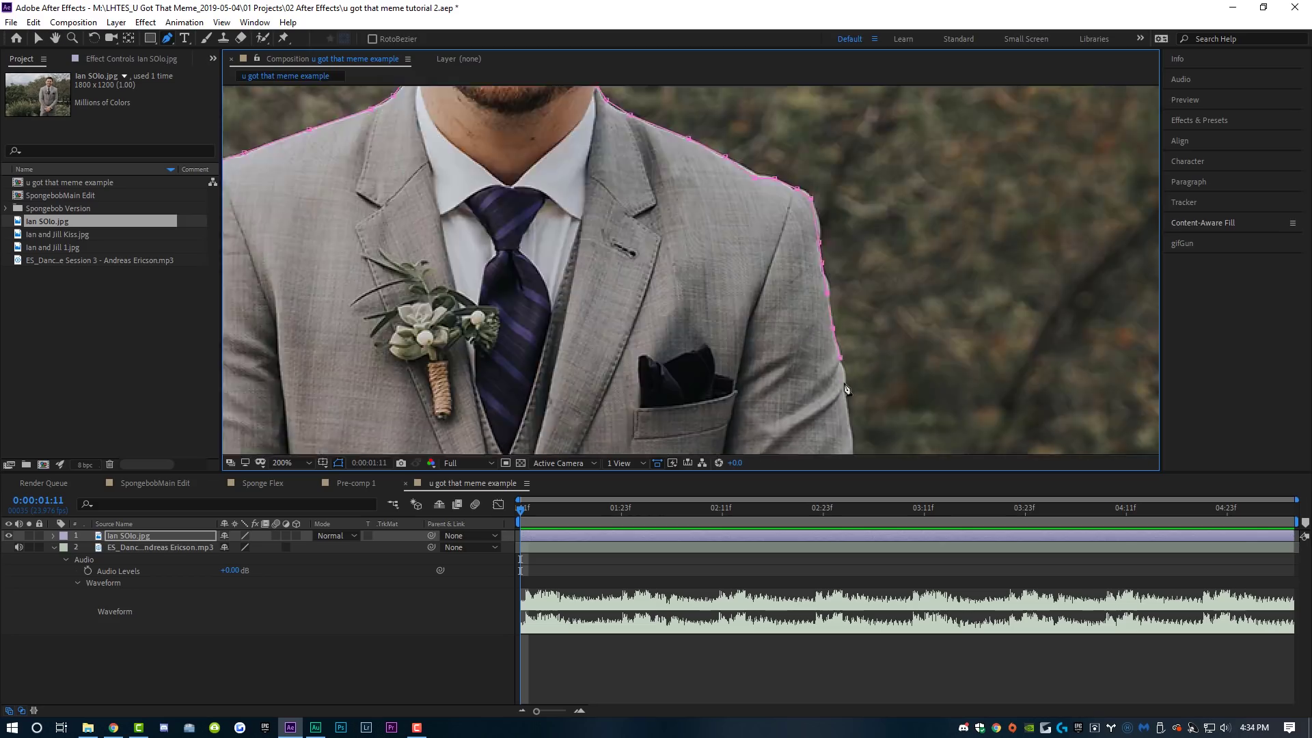
pyautogui.scroll(-4, 752, 273)
pyautogui.click(773, 289)
pyautogui.click(770, 328)
pyautogui.click(650, 523)
pyautogui.hotkey('shift', '/')
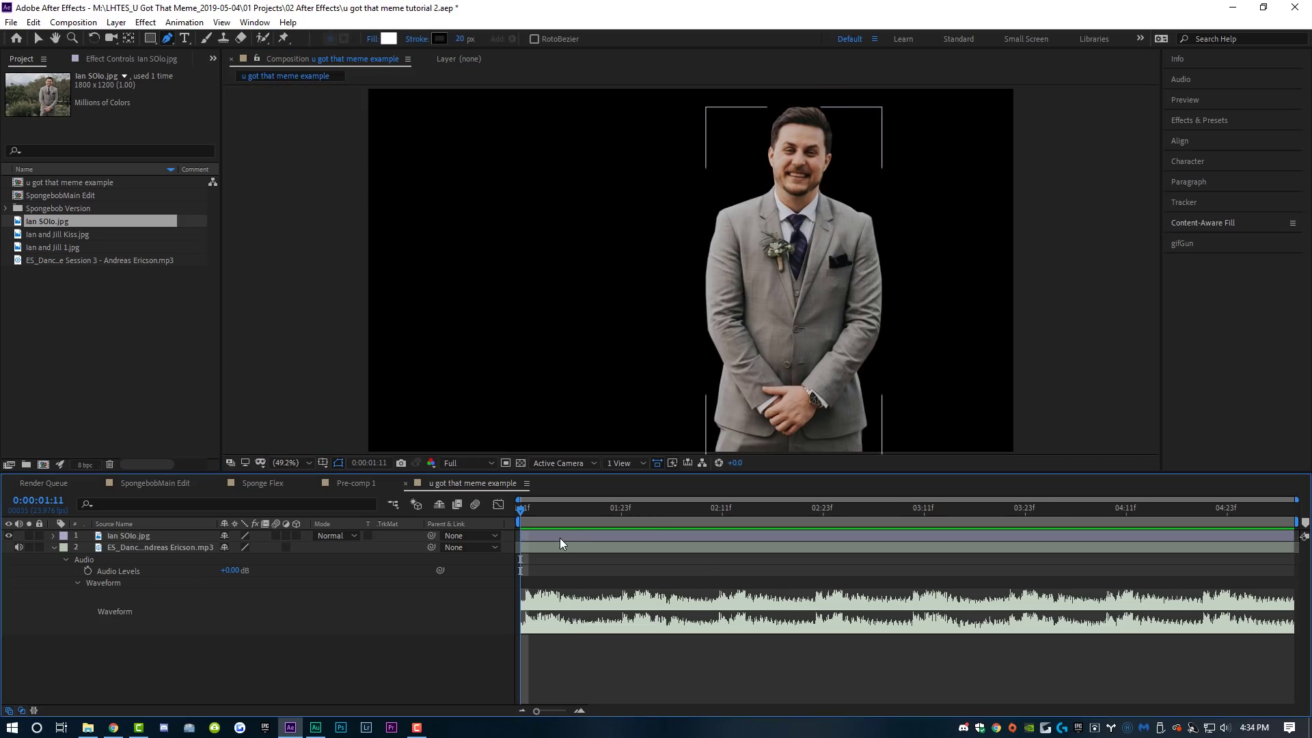
pyautogui.click(579, 538)
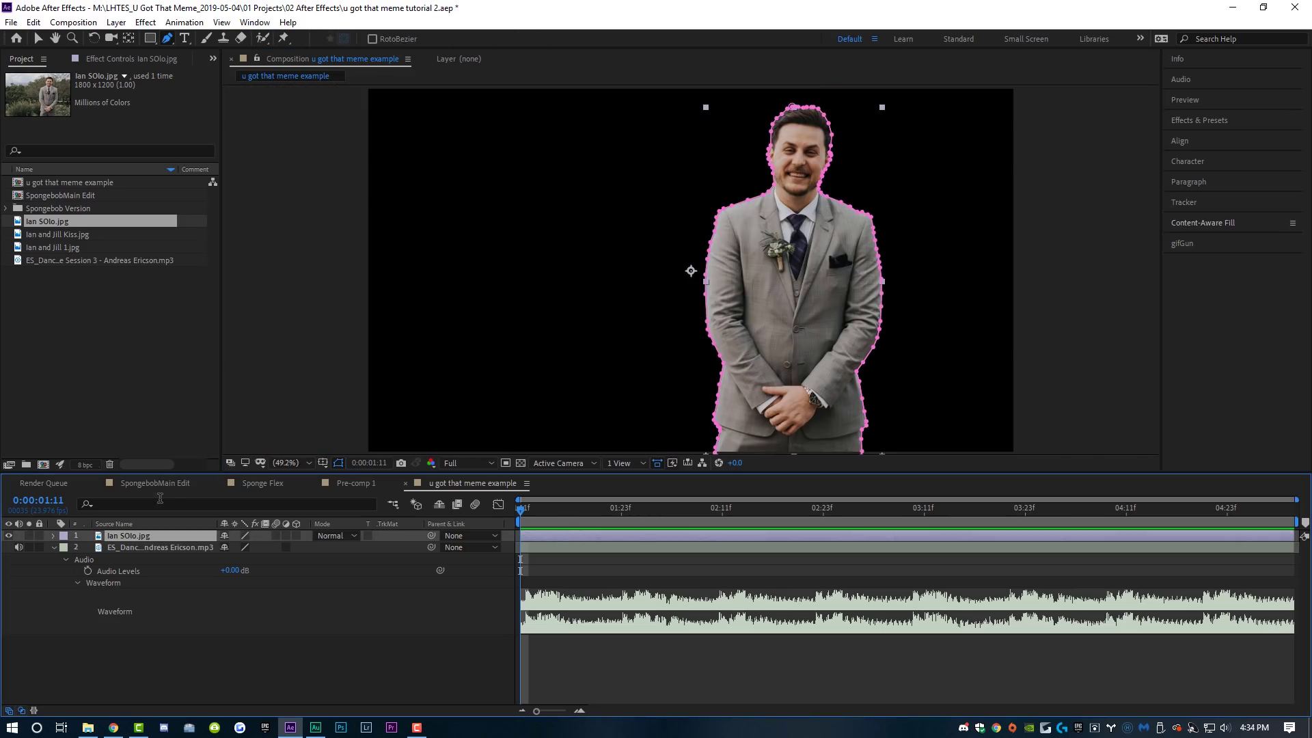
pyautogui.press('m')
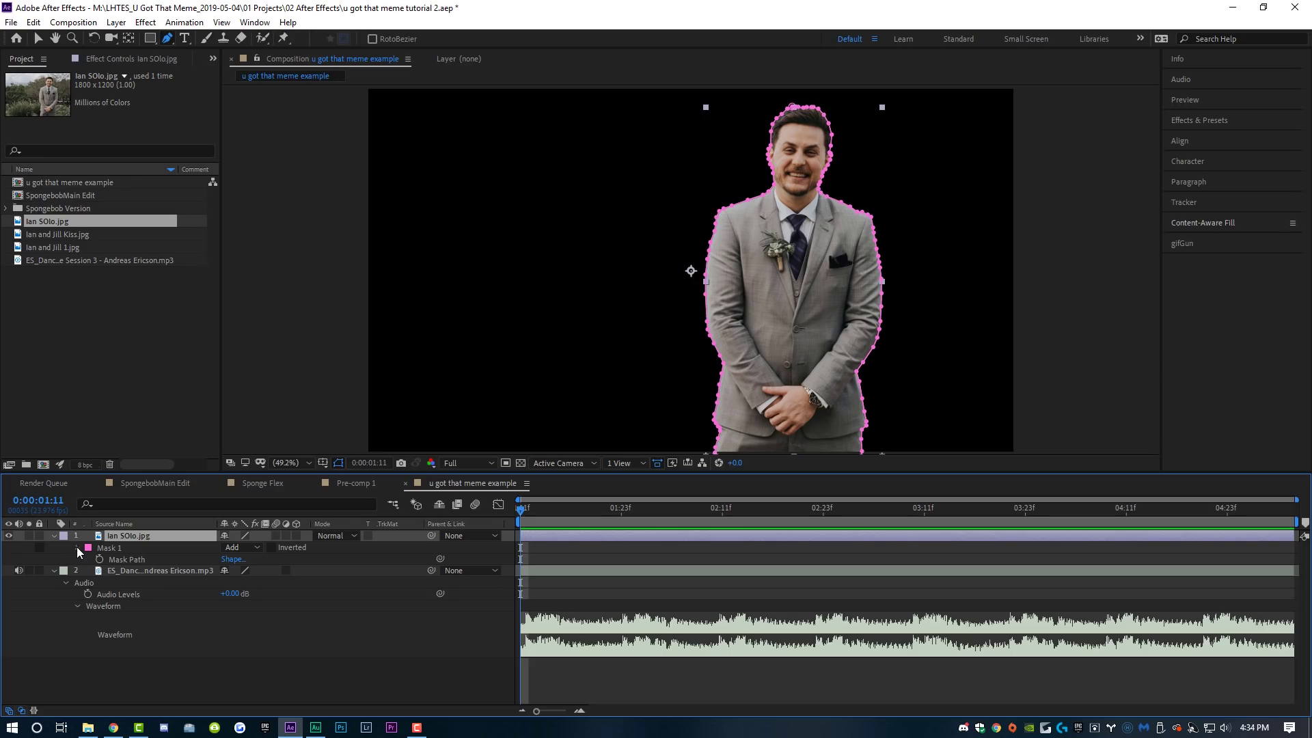
# - Set Mask 1's feather to 2 px and its expansion to -2 px
pyautogui.click(77, 547)
pyautogui.moveTo(239, 571); pyautogui.dragTo(330, 589)
pyautogui.click(226, 593)
pyautogui.write('-2')
pyautogui.press('Return')
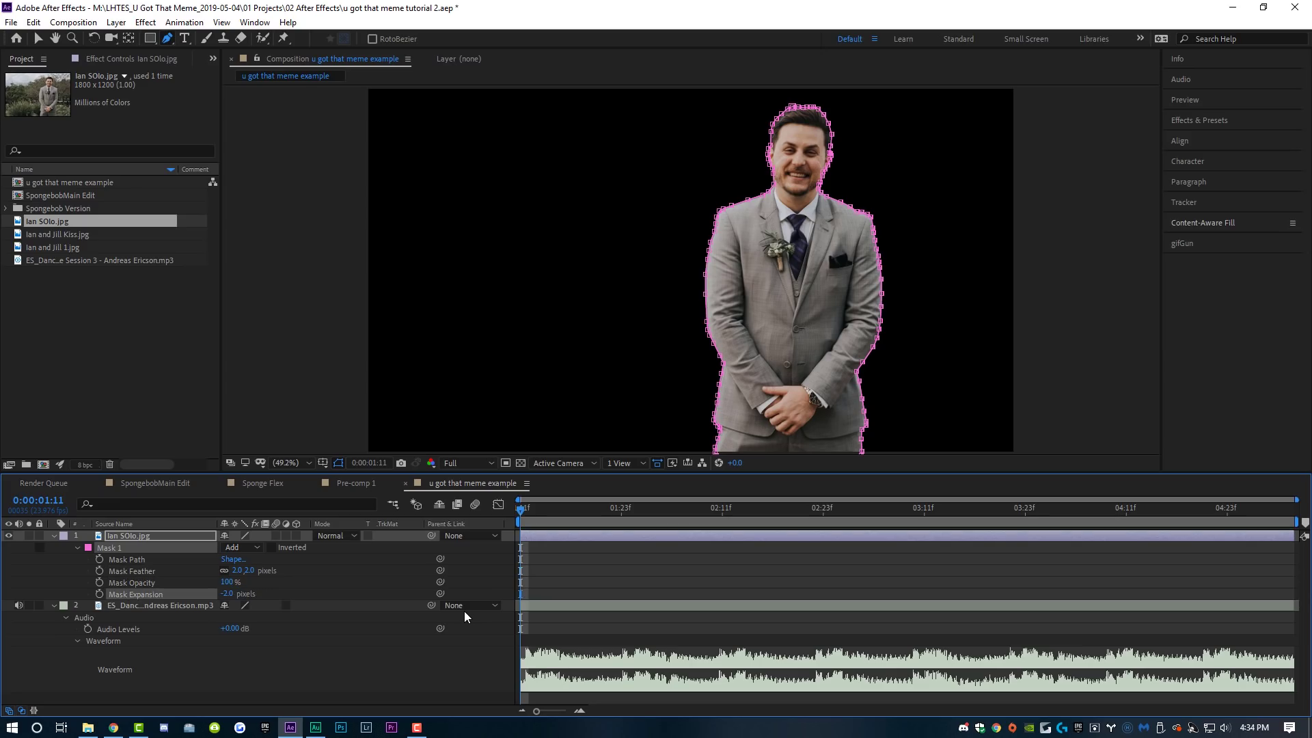
pyautogui.click(701, 582)
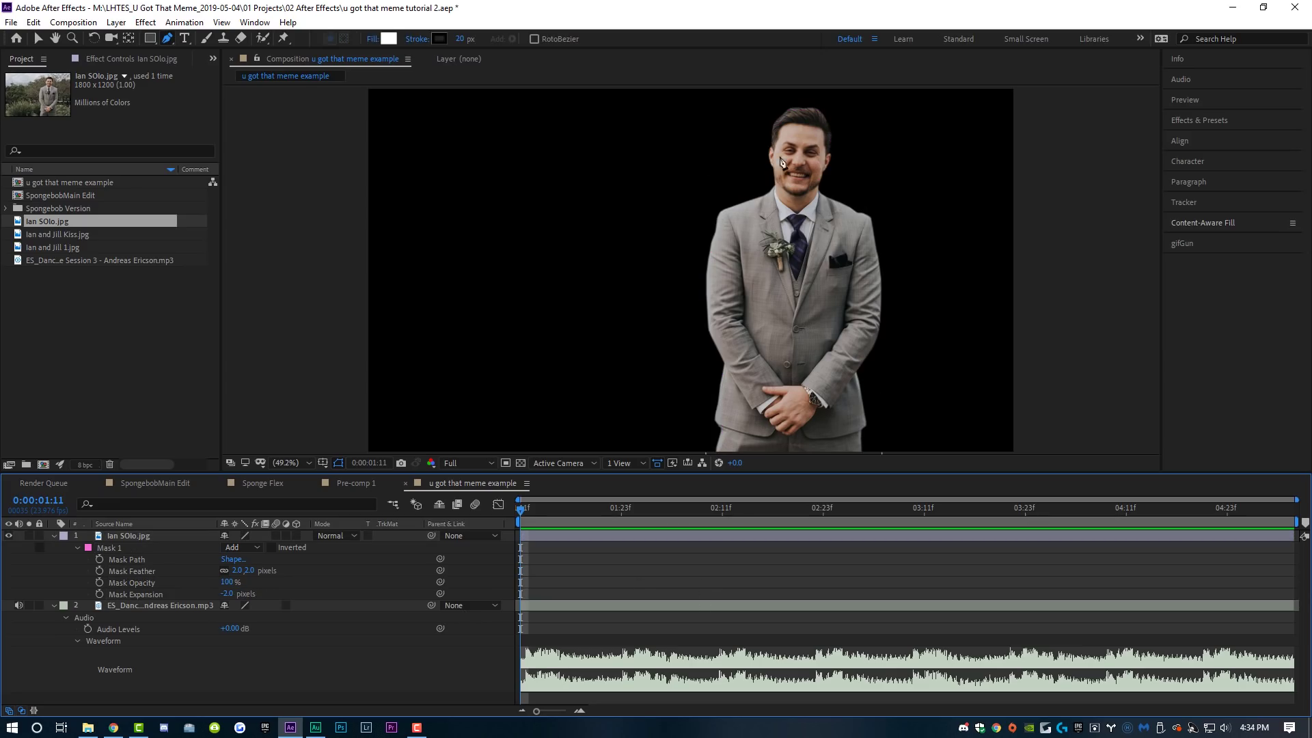
# - At 100% zoom, test a larger feather and other expansion values, keep -2 px, then fit the view
pyautogui.press('/')
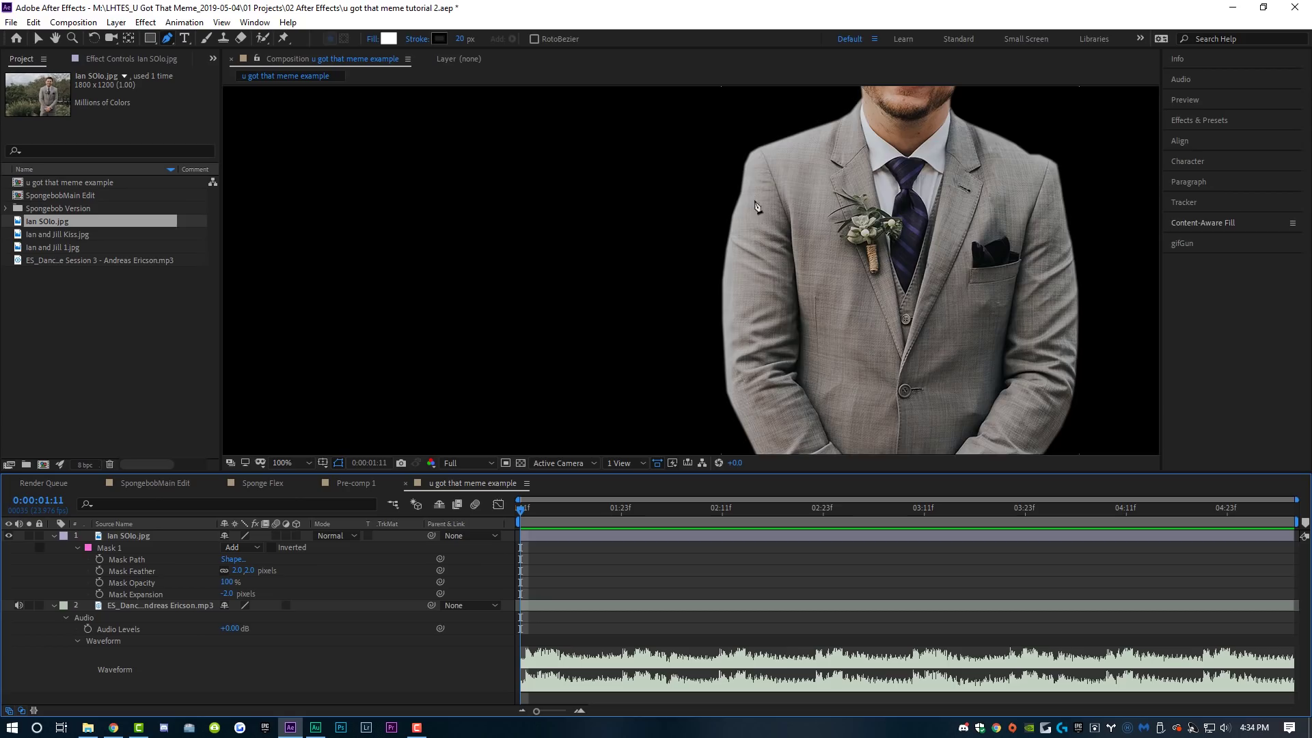
pyautogui.scroll(2, 757, 206)
pyautogui.scroll(-1, 802, 219)
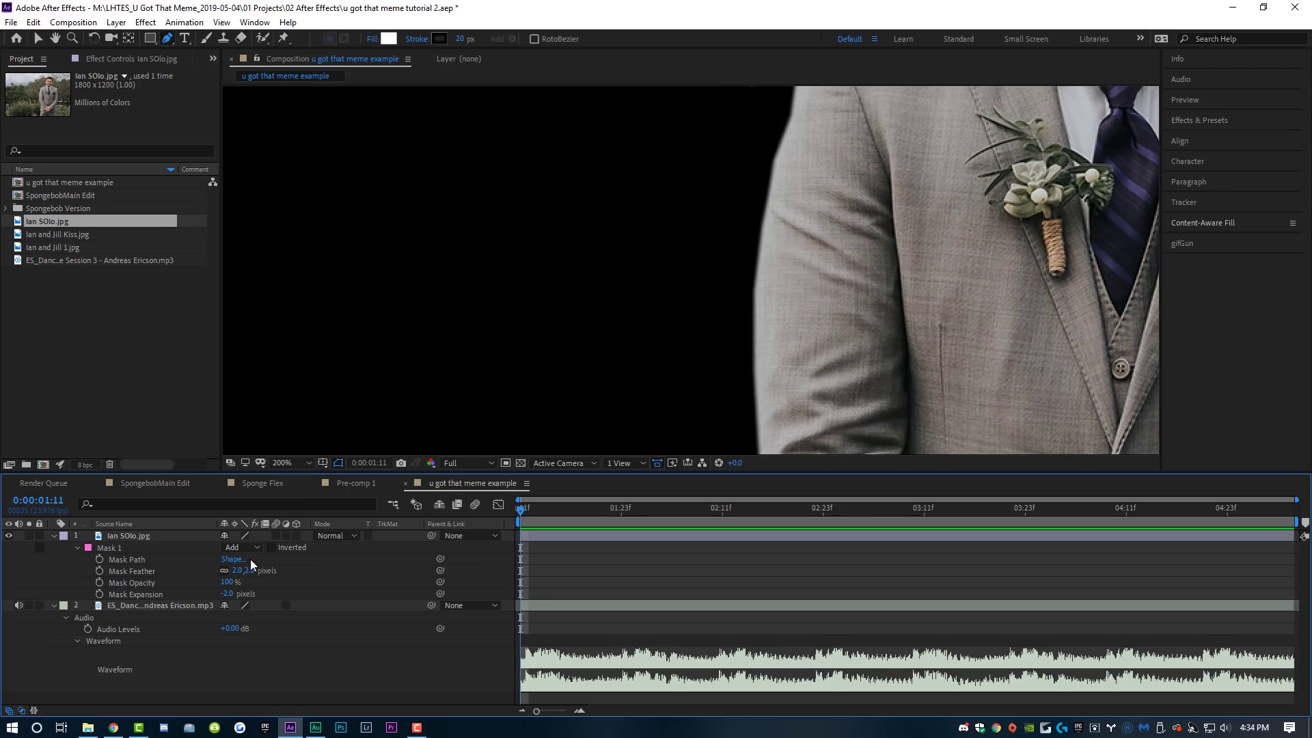
pyautogui.moveTo(243, 571)
pyautogui.mouseDown()
pyautogui.moveTo(742, 246)
pyautogui.moveTo(714, 240)
pyautogui.moveTo(728, 240)
pyautogui.mouseUp()
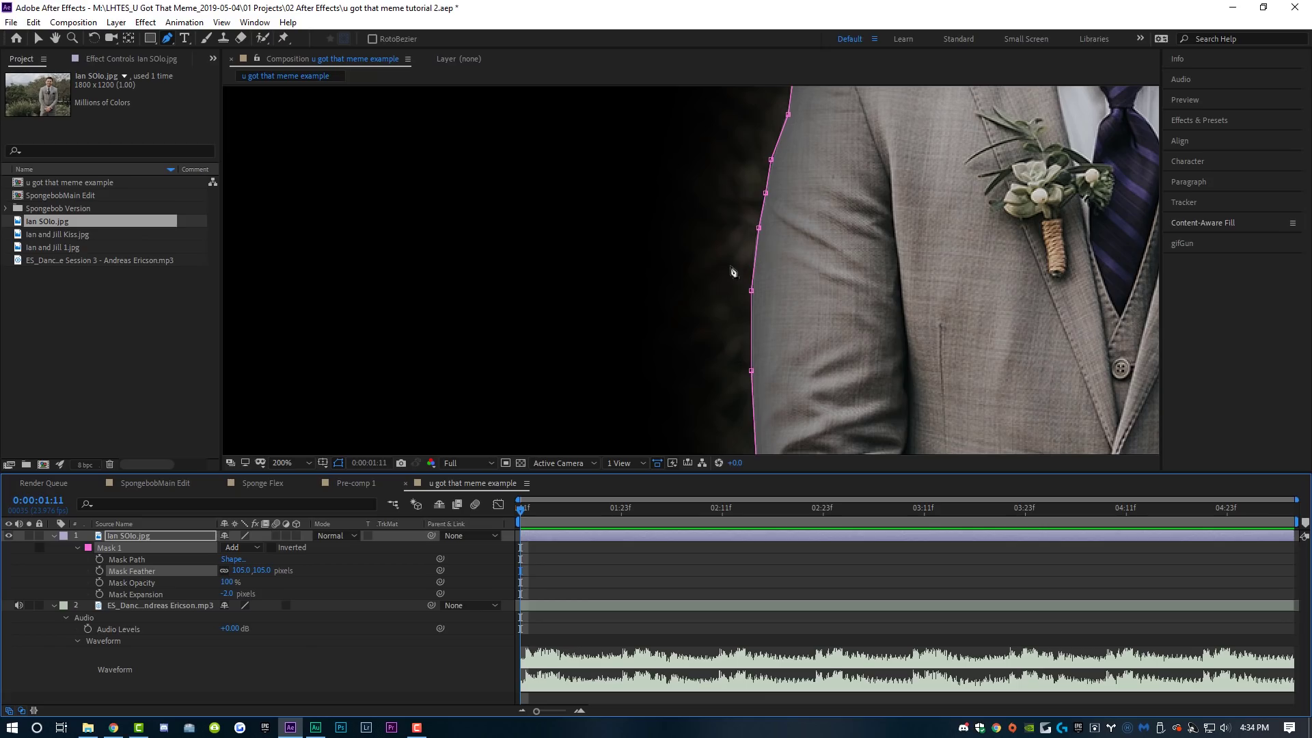
pyautogui.hotkey('ctrl', 'z')
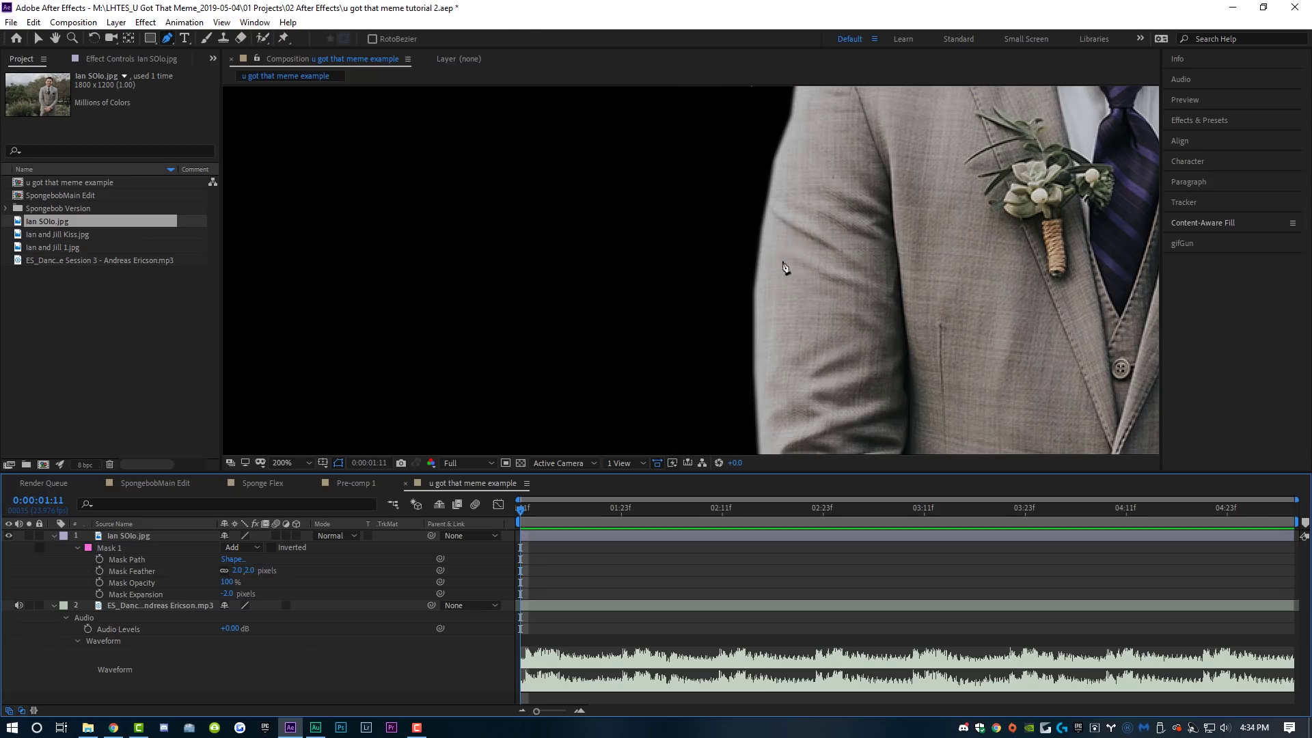
pyautogui.moveTo(226, 594)
pyautogui.mouseDown()
pyautogui.moveTo(204, 592)
pyautogui.moveTo(226, 591)
pyautogui.mouseUp()
pyautogui.click(523, 450)
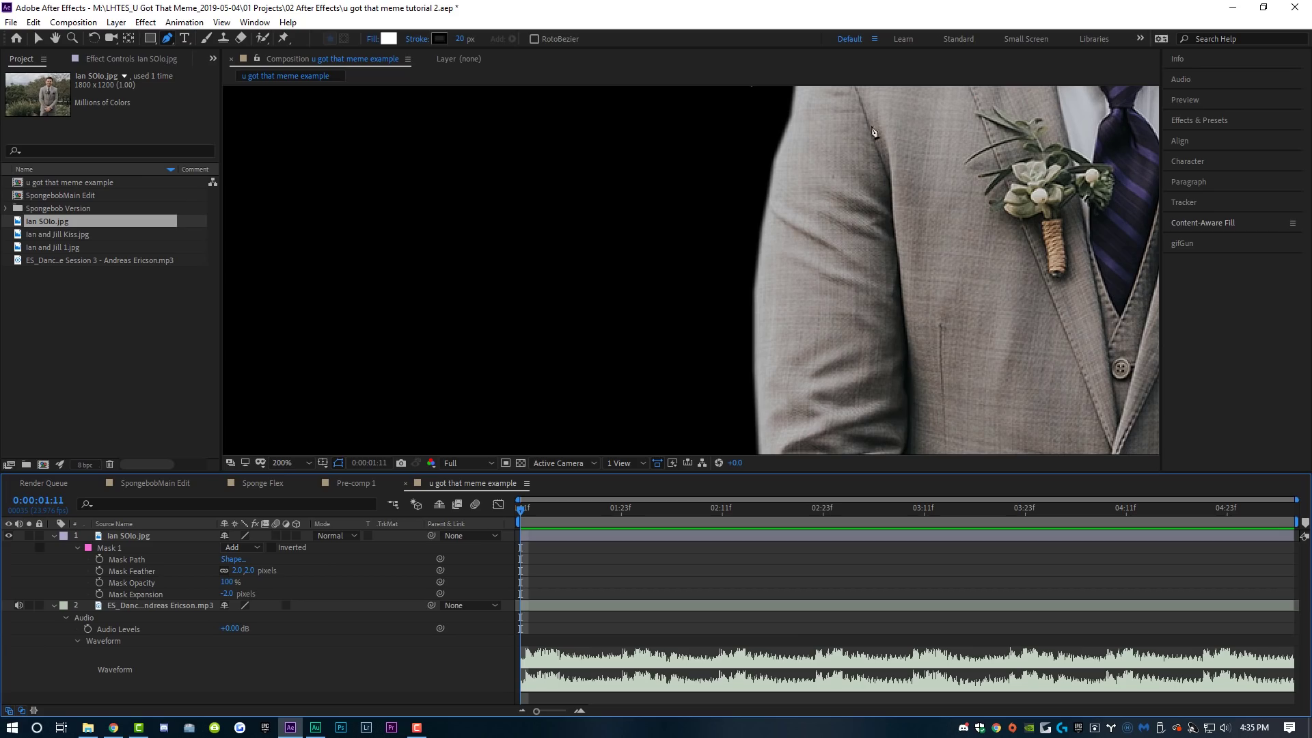
pyautogui.click(301, 464)
pyautogui.click(302, 477)
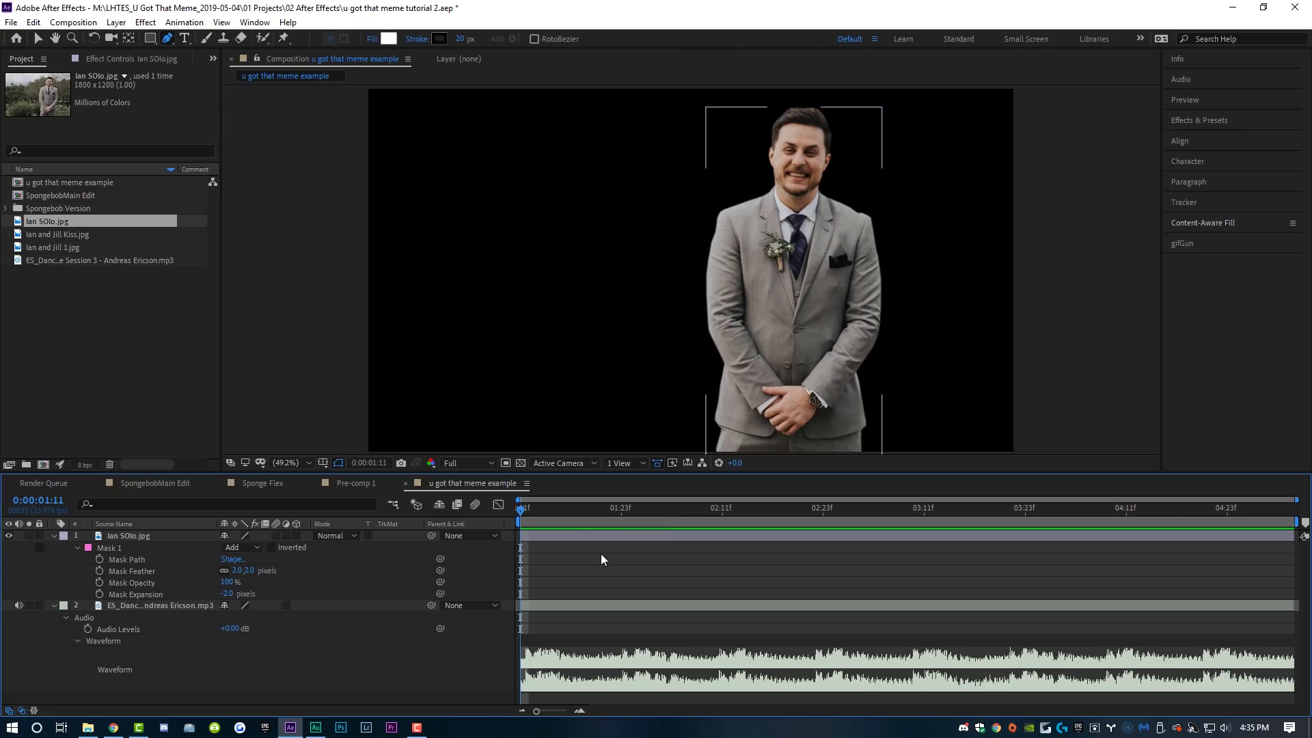
# - Add a new camera to the composition, keeping the 50mm preset
pyautogui.click(588, 567)
pyautogui.click(116, 22)
pyautogui.moveTo(136, 38)
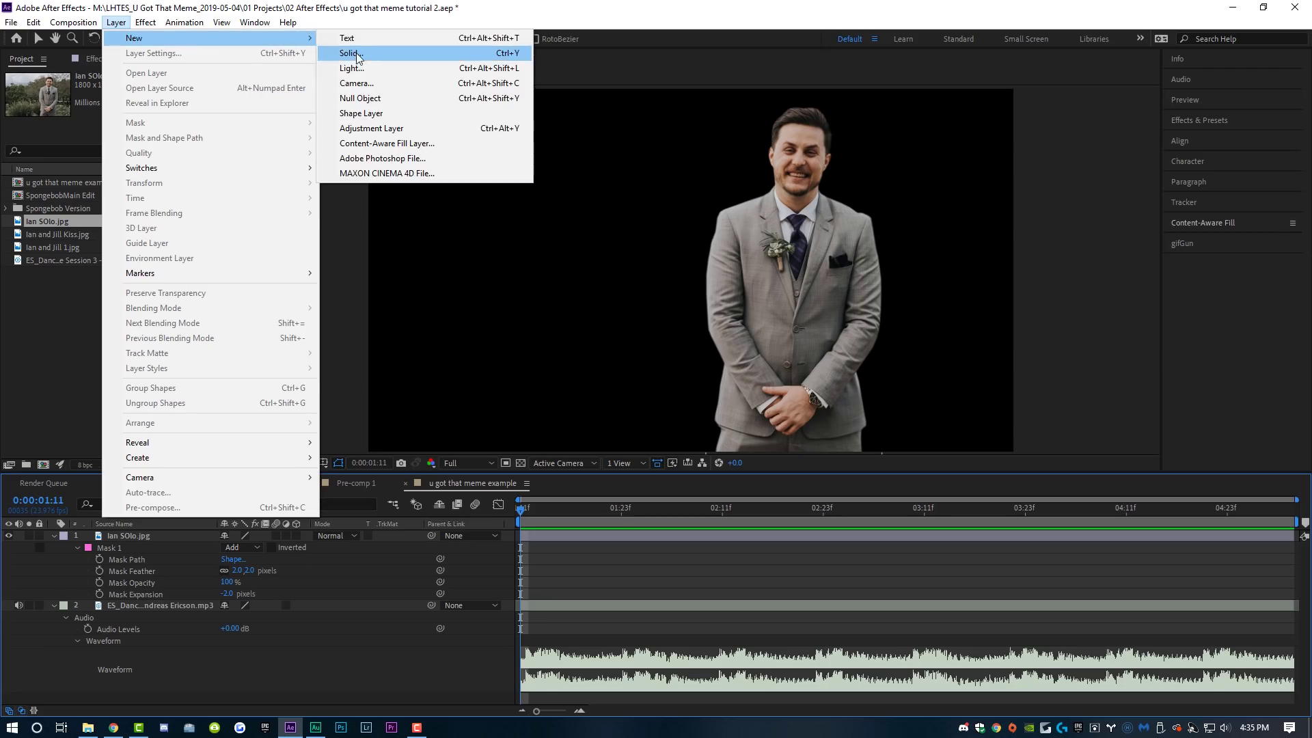
pyautogui.click(422, 81)
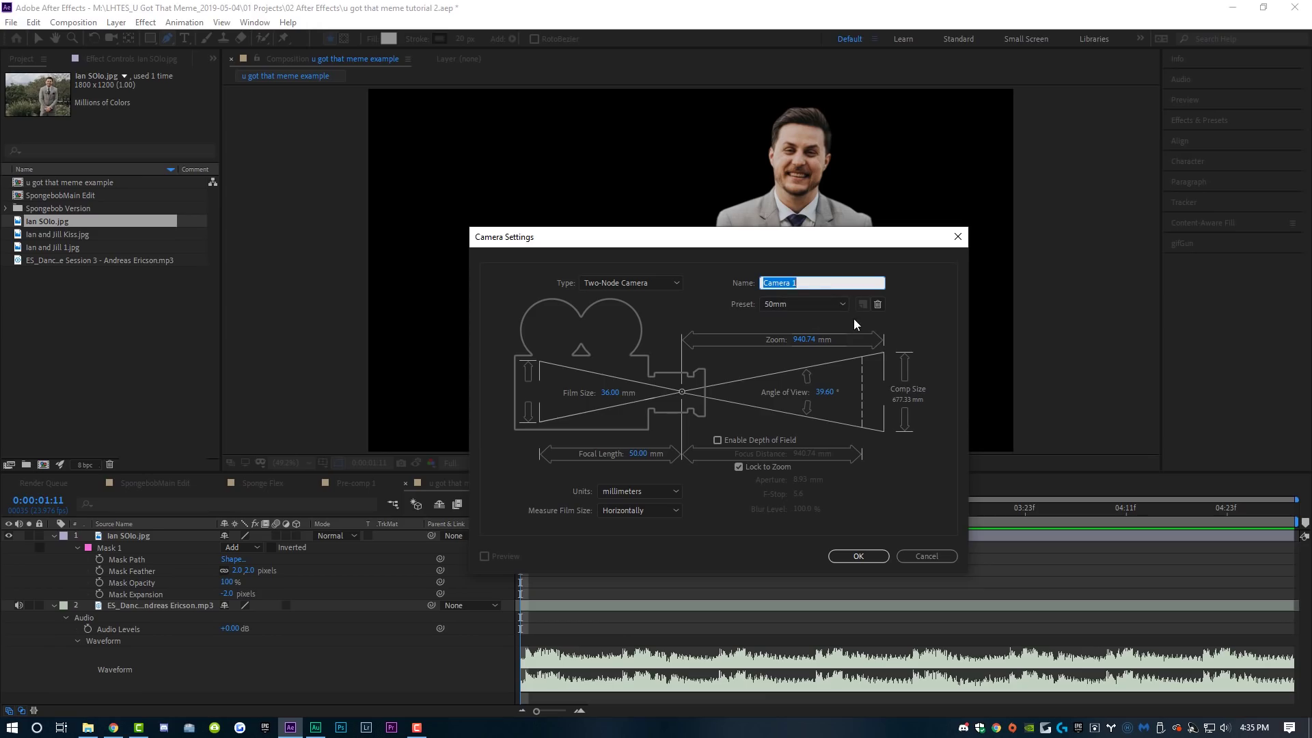
pyautogui.click(859, 556)
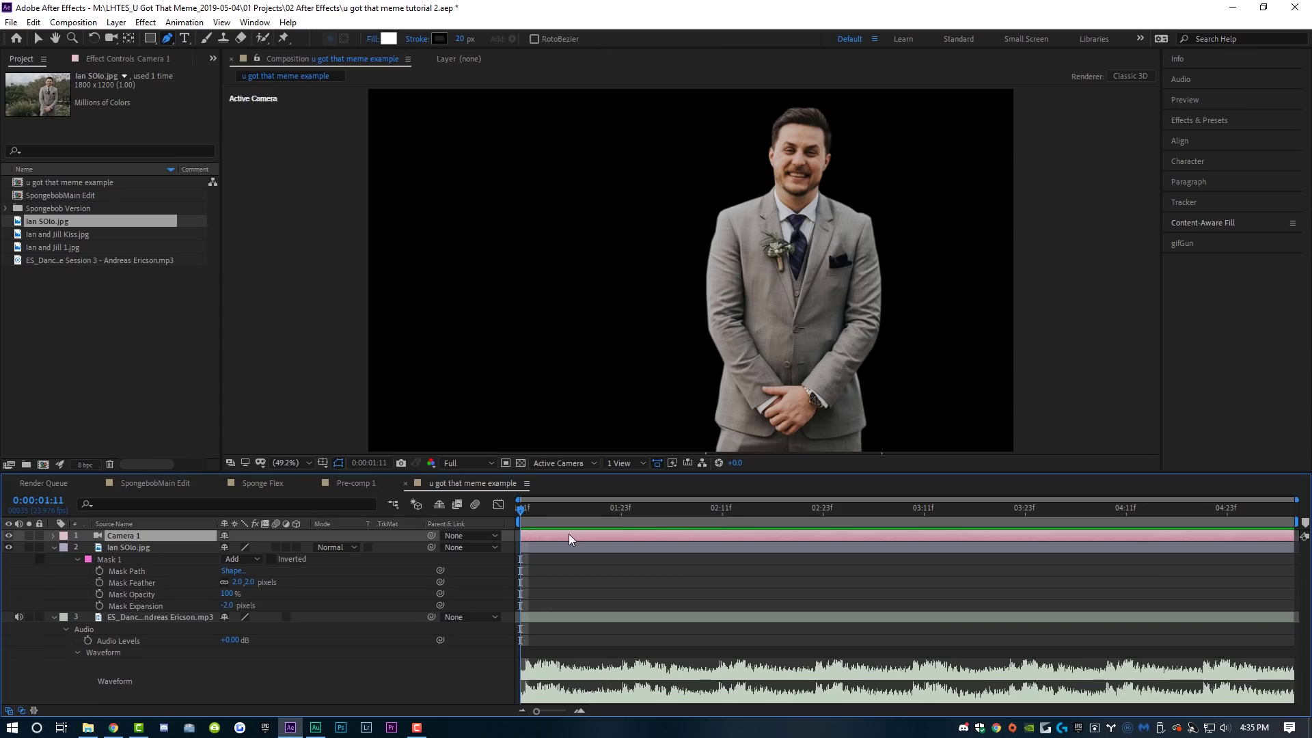
# - Dismiss the 2D-layer warning and centre the portrait layer's anchor point with Ctrl+Alt+Home
pyautogui.click(558, 547)
pyautogui.click(565, 548)
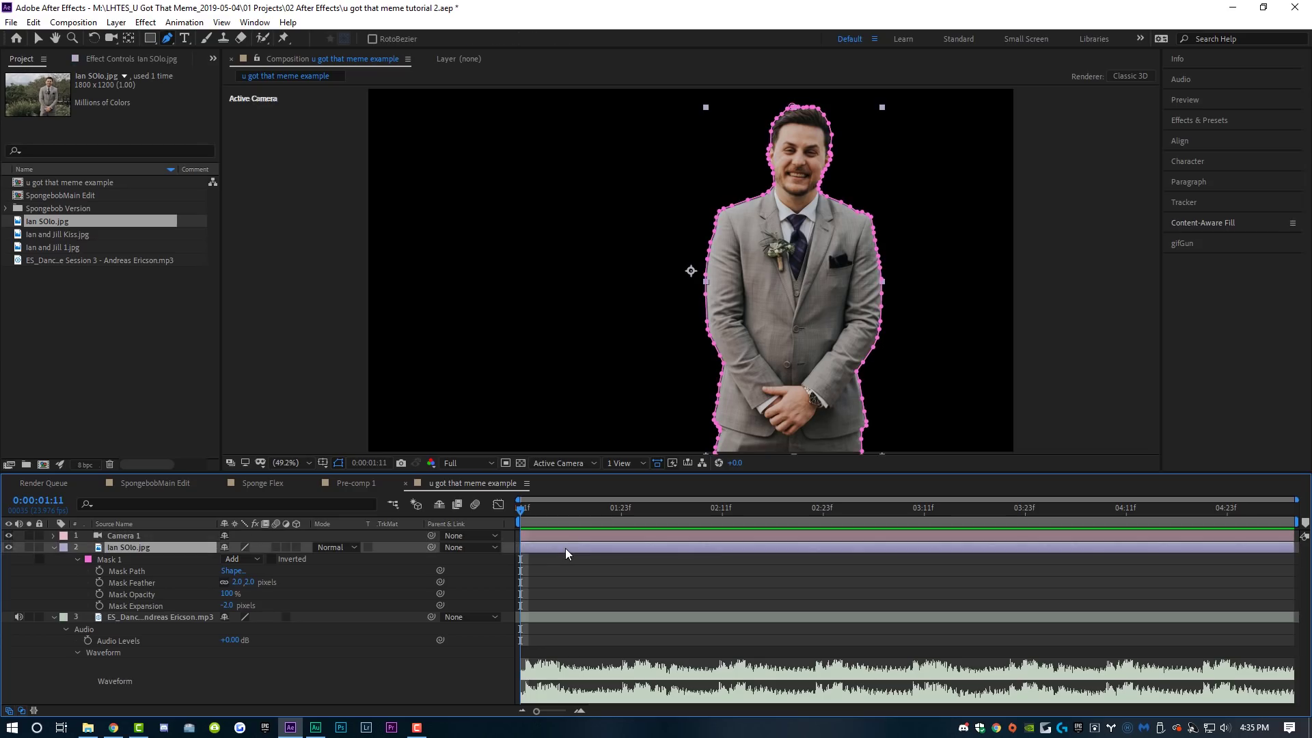
pyautogui.hotkey('ctrl', 'alt', 'Home')
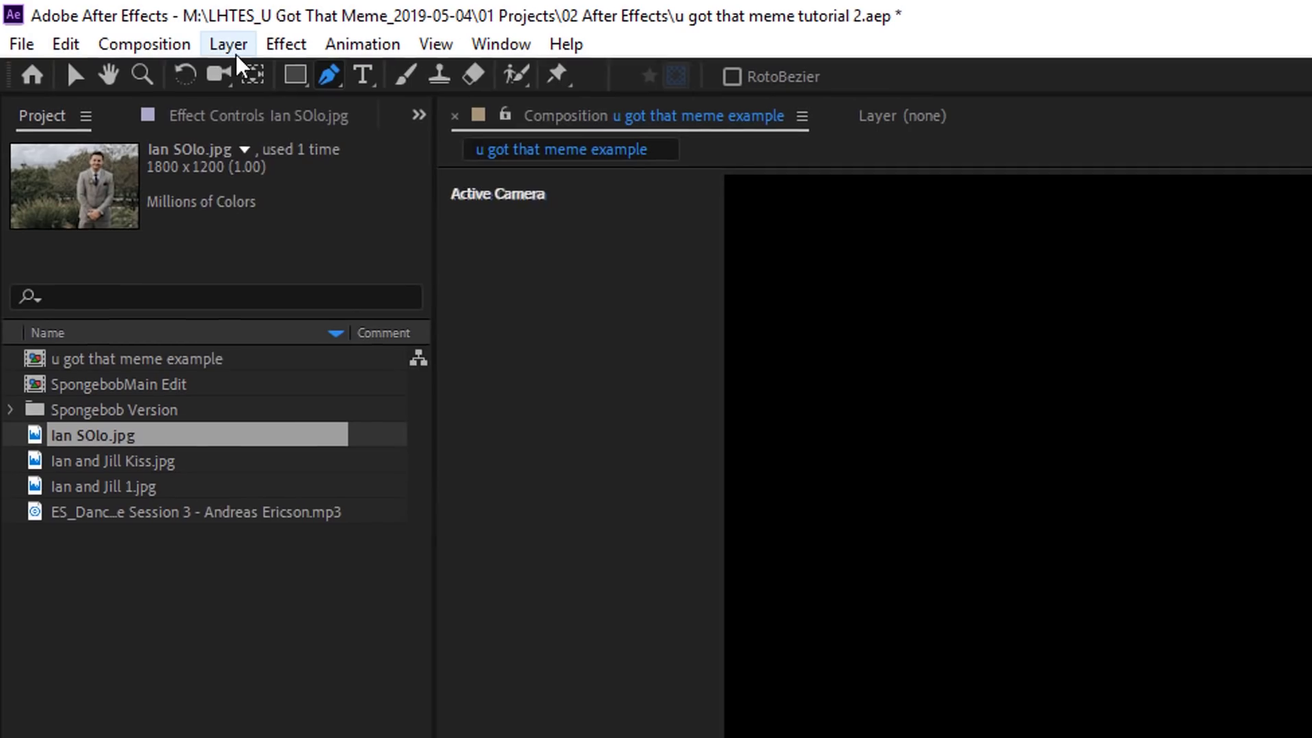
# - Centre Ian SOlo.jpg's anchor point in its layer content and enable its 3D Layer switch
pyautogui.click(116, 22)
pyautogui.moveTo(423, 364)
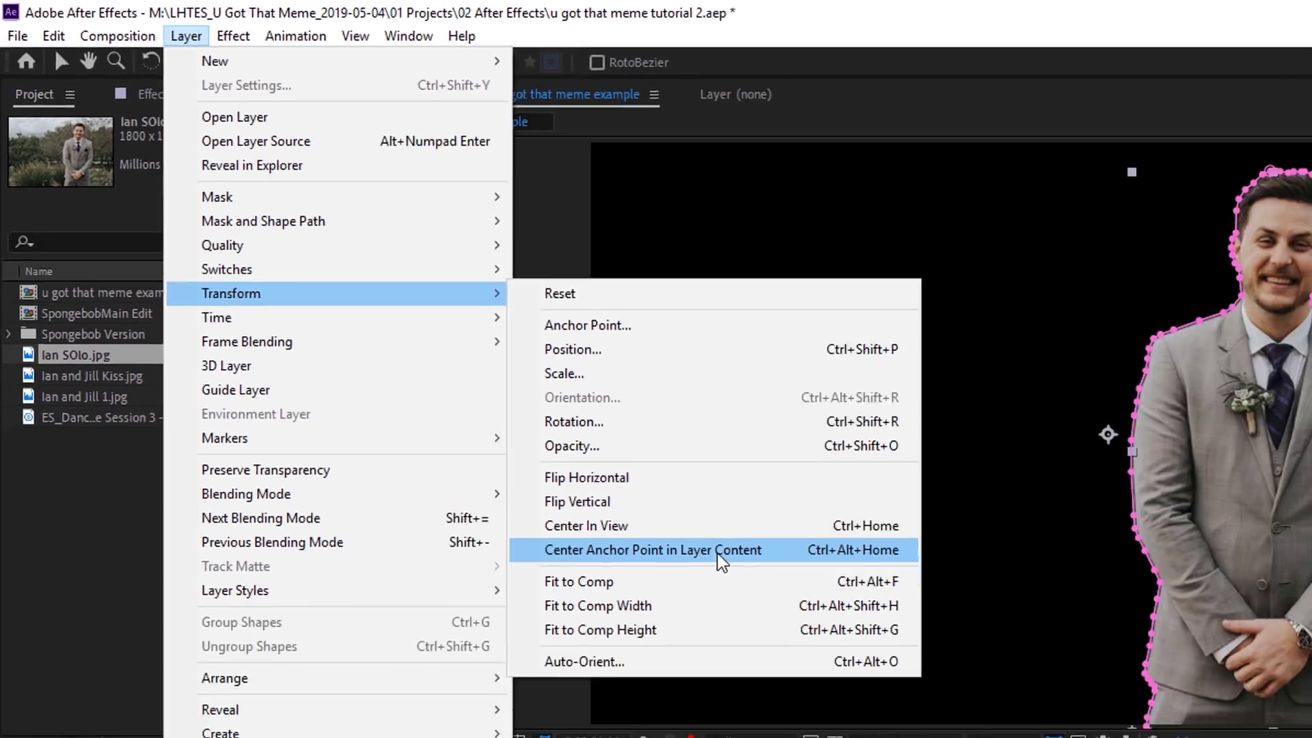
pyautogui.click(881, 676)
pyautogui.press('v')
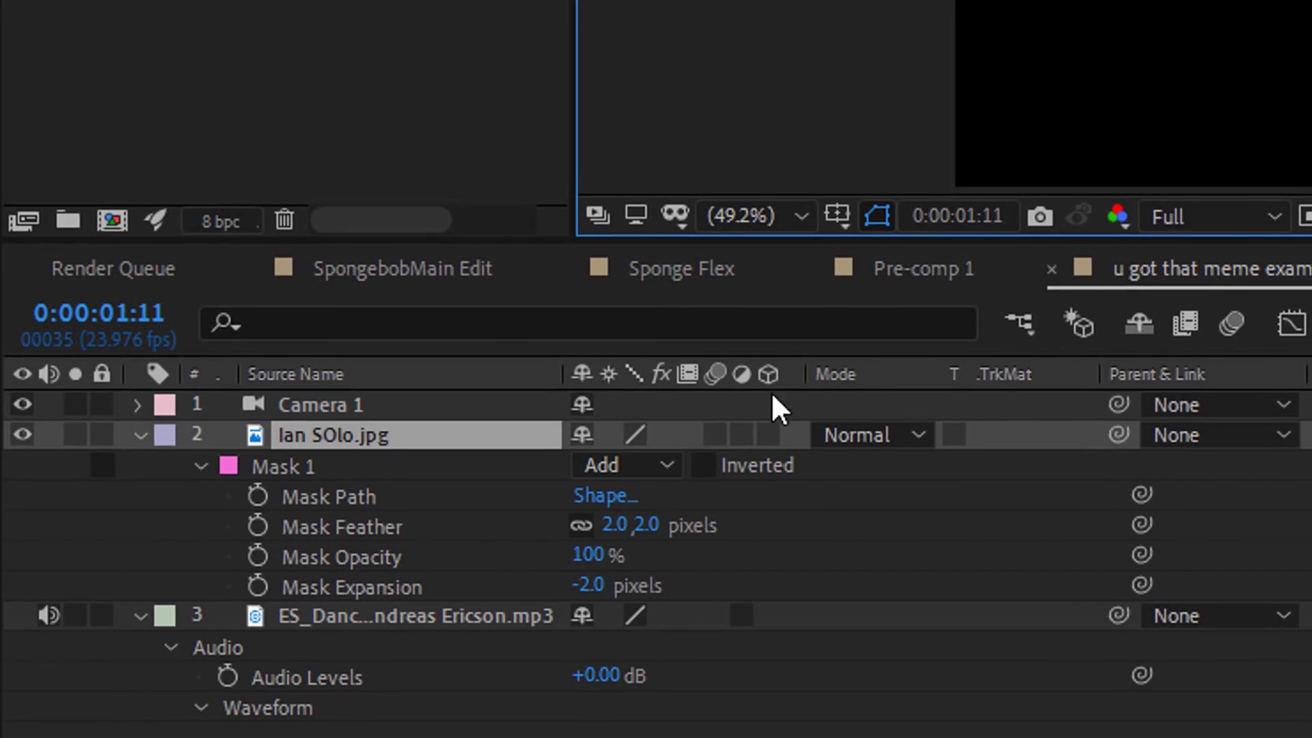
pyautogui.click(771, 432)
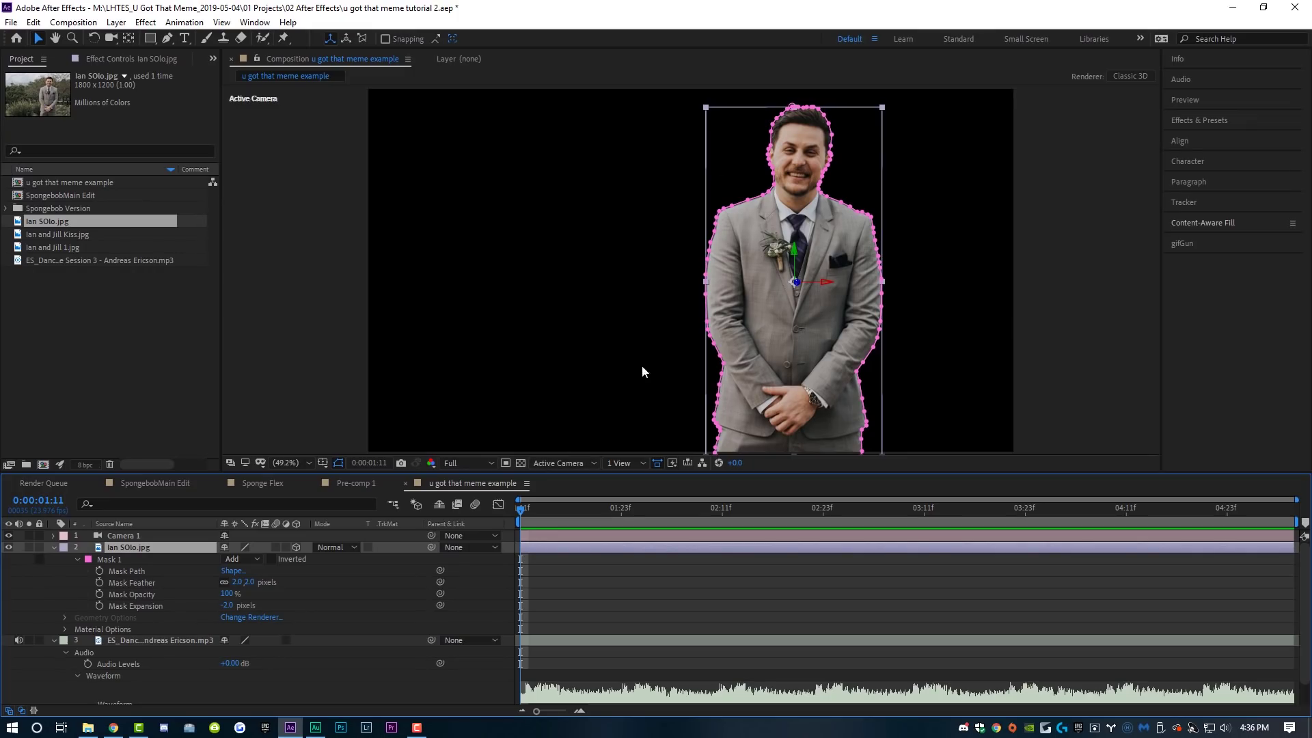
# - Set the viewer layout to 2 Views - Horizontal, with Top view beside Active Camera
pyautogui.click(635, 465)
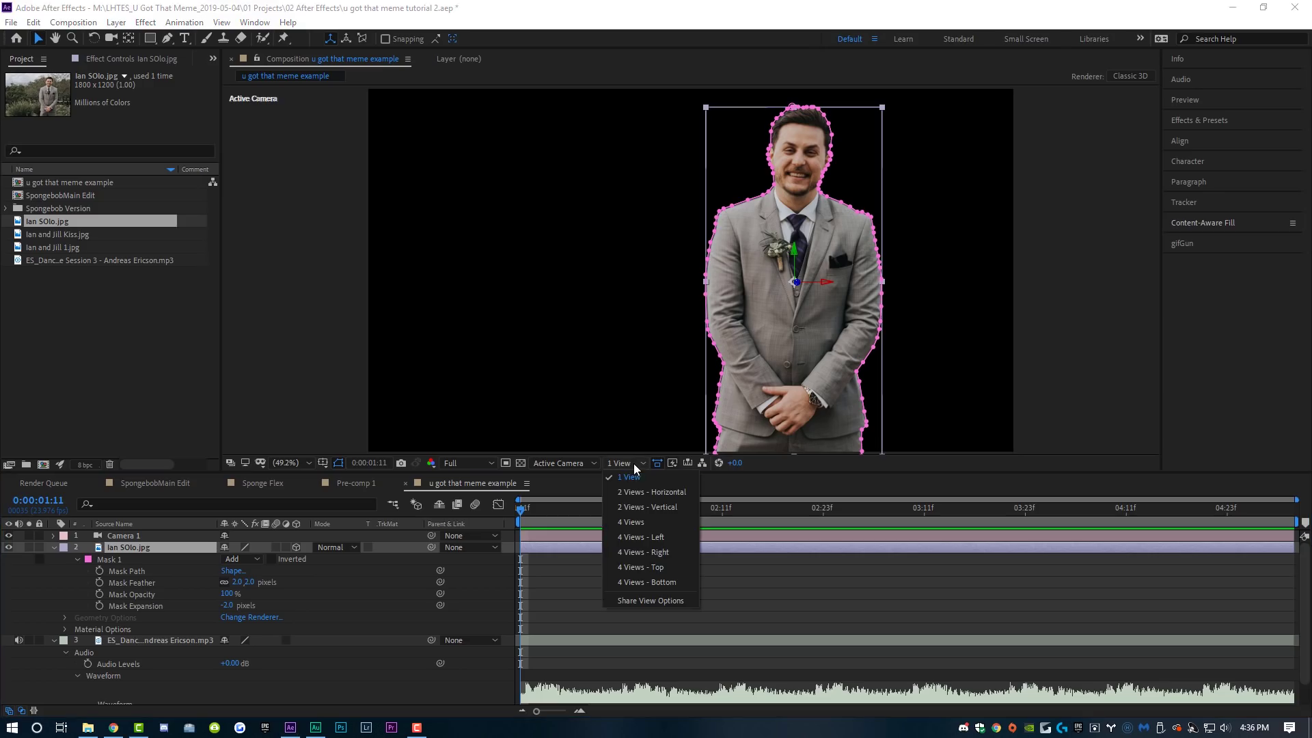
pyautogui.click(648, 493)
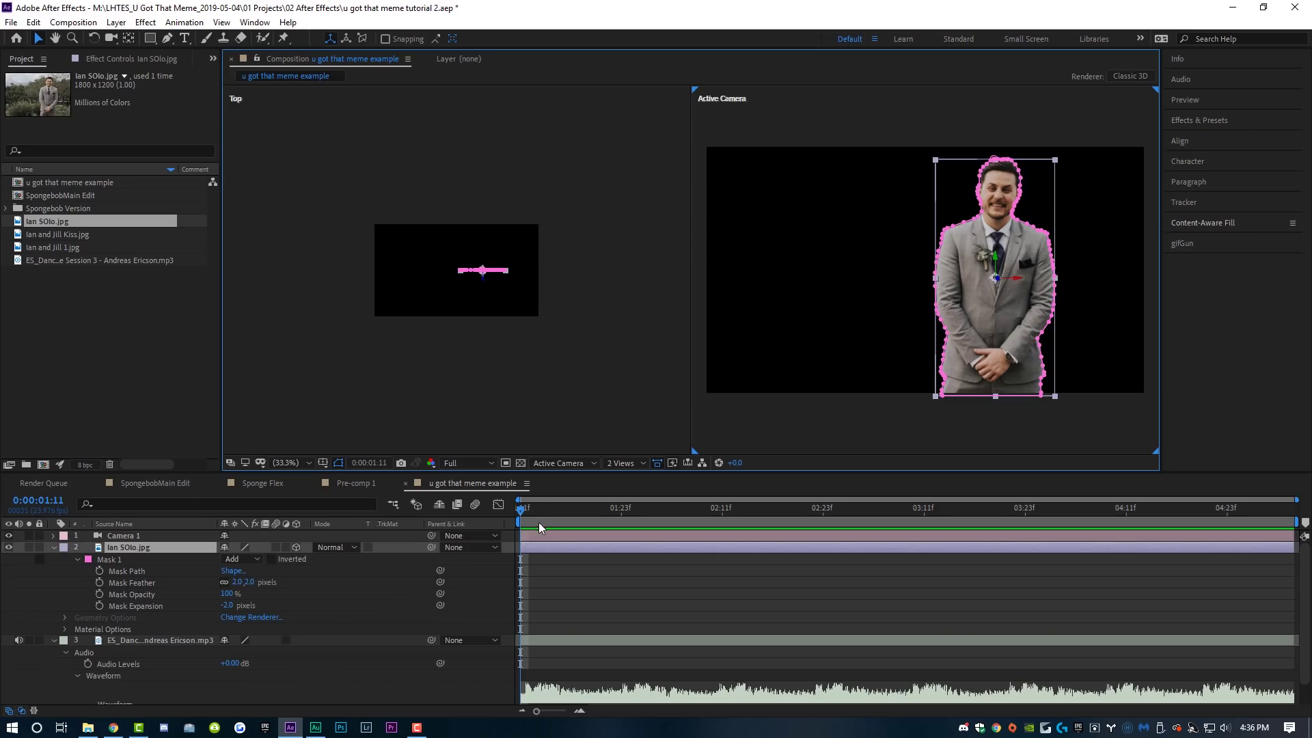
# - Position Camera 1 at its starting distance from the cutout in the Top view
pyautogui.click(543, 535)
pyautogui.moveTo(552, 395); pyautogui.dragTo(475, 309)
pyautogui.press('v')
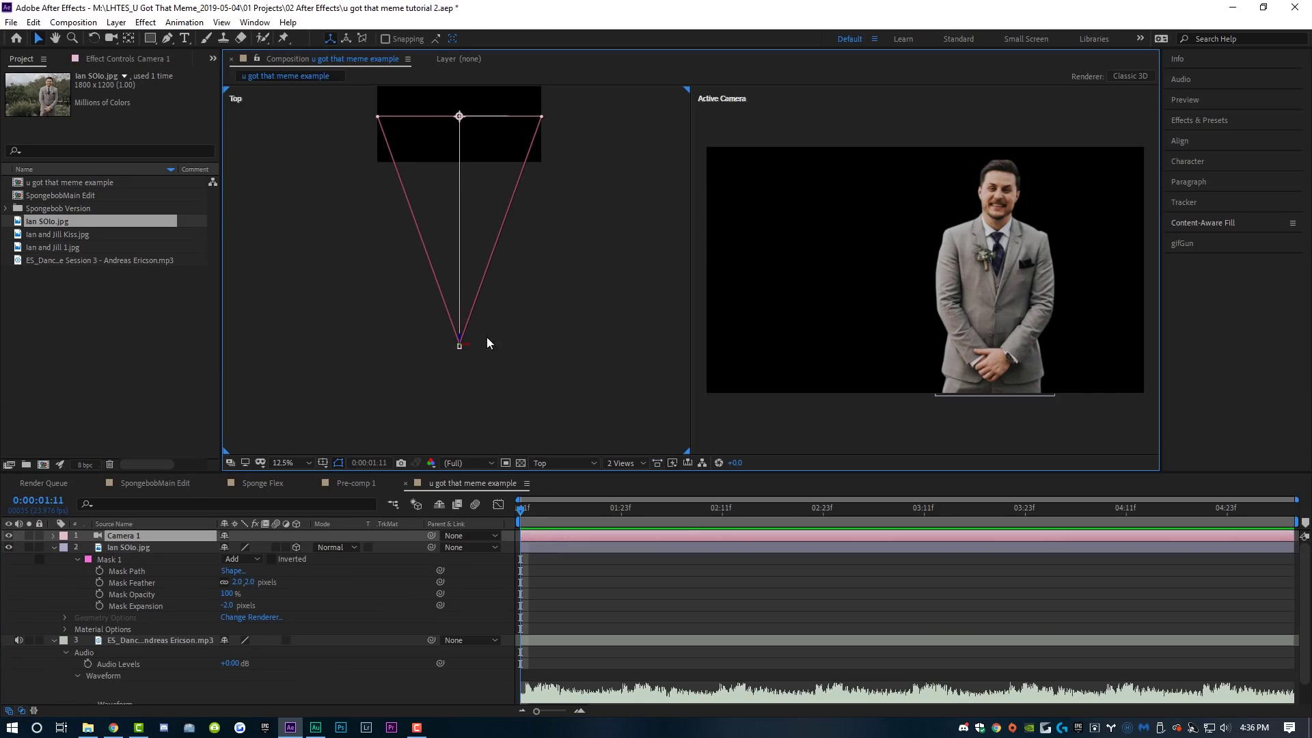
pyautogui.moveTo(459, 337); pyautogui.dragTo(568, 282)
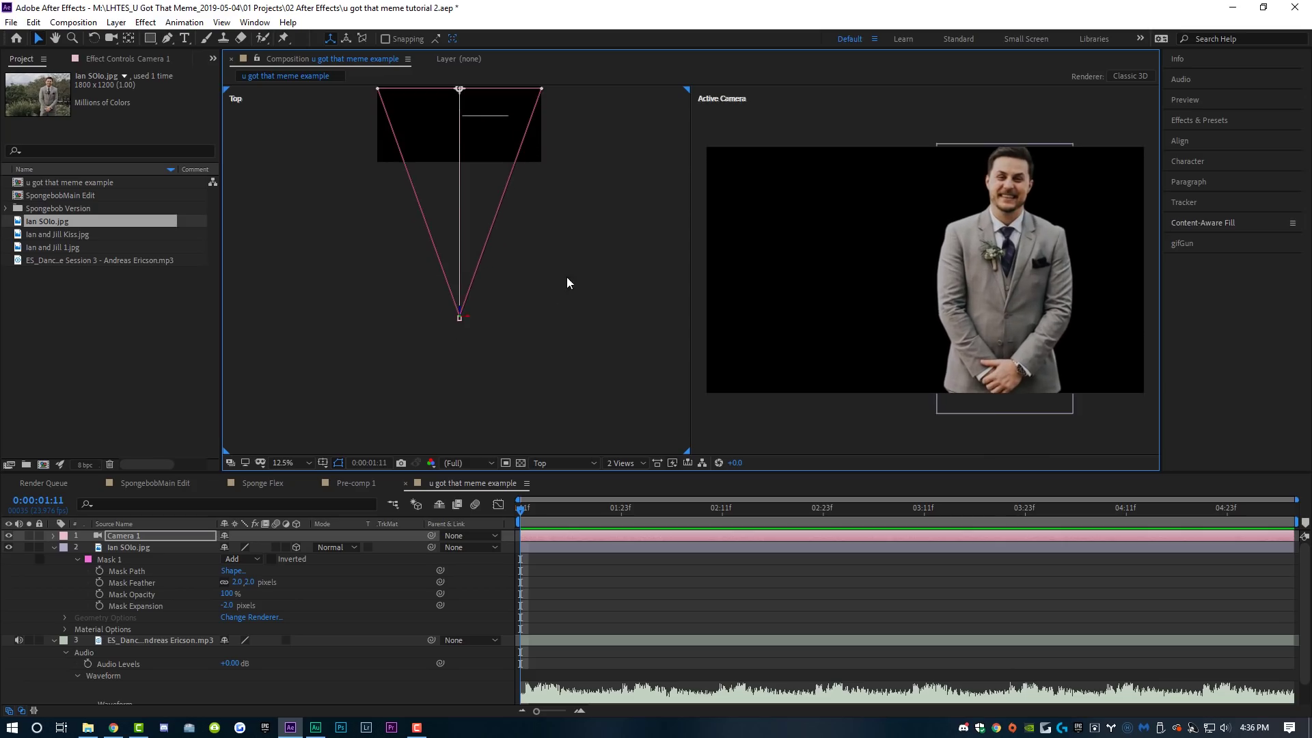
pyautogui.moveTo(462, 328); pyautogui.dragTo(462, 407)
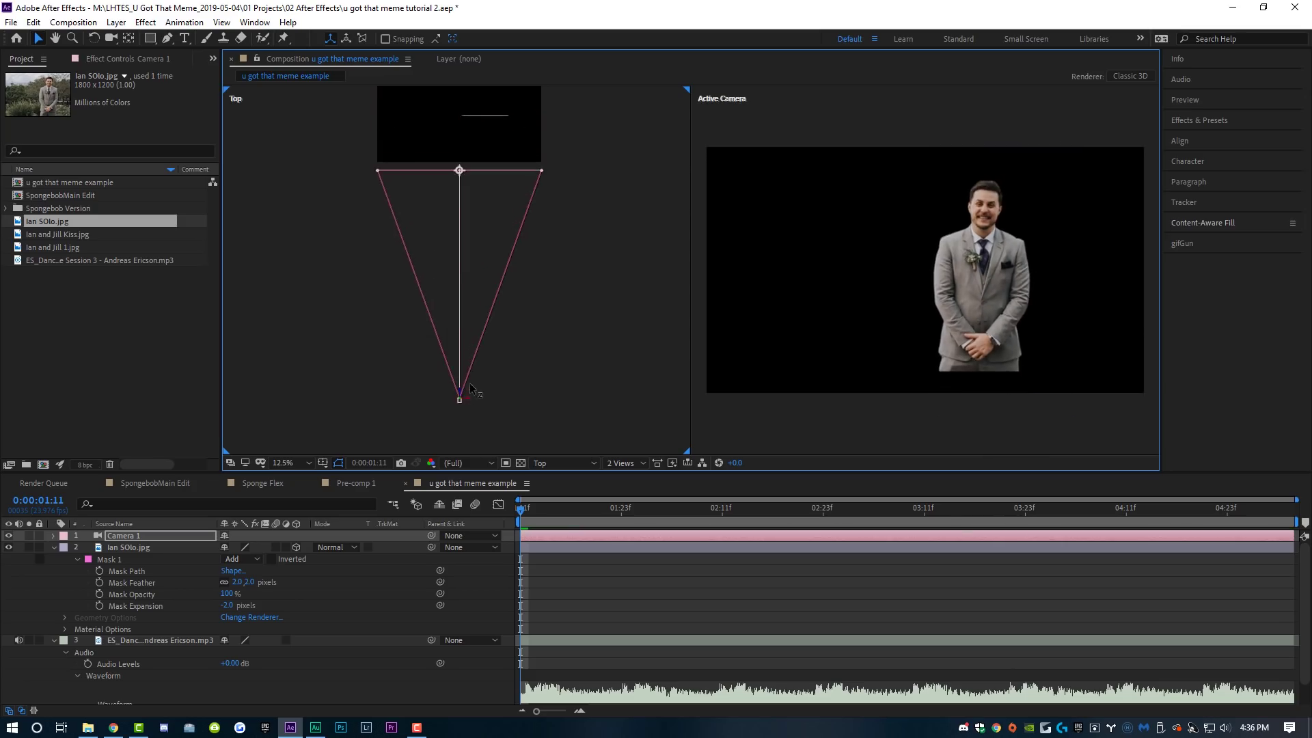
# - At the composition's end, push Camera 1's Position toward the cutout
pyautogui.click(544, 539)
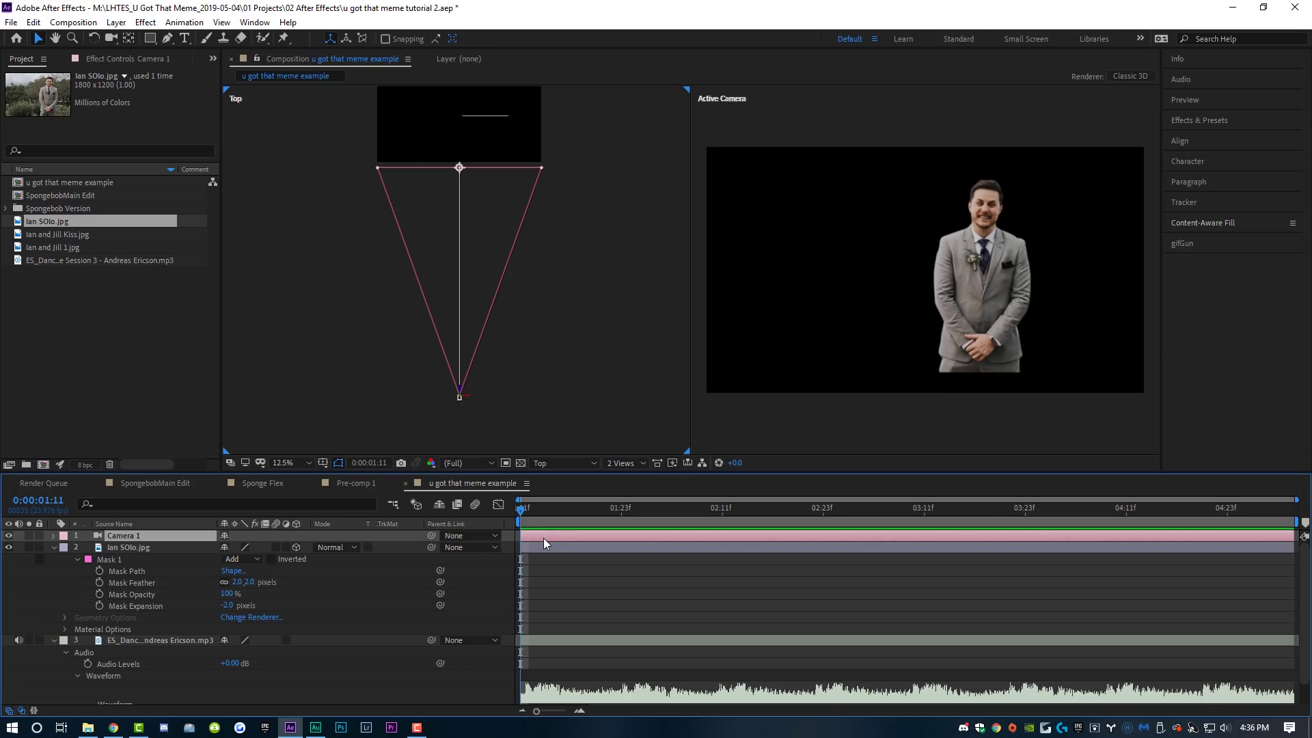
pyautogui.press('p')
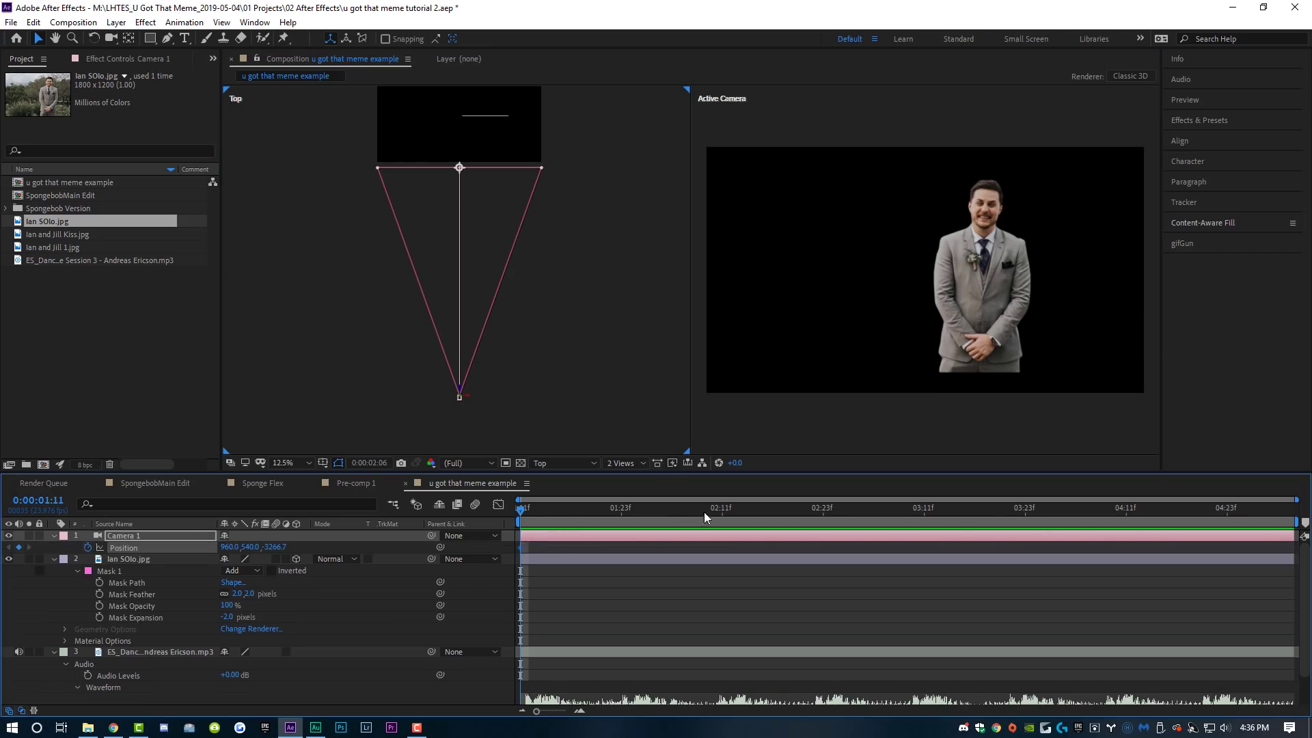
pyautogui.moveTo(916, 511); pyautogui.dragTo(1126, 513)
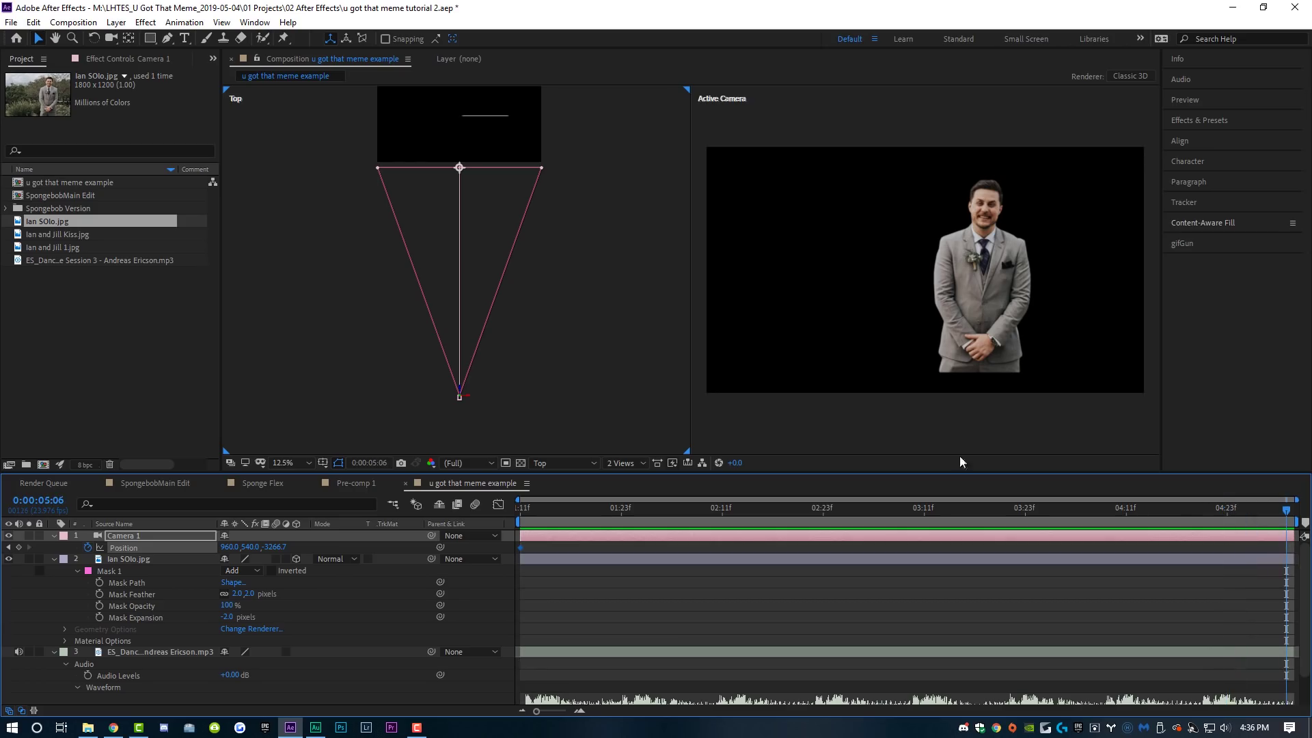
pyautogui.moveTo(461, 388); pyautogui.dragTo(456, 242)
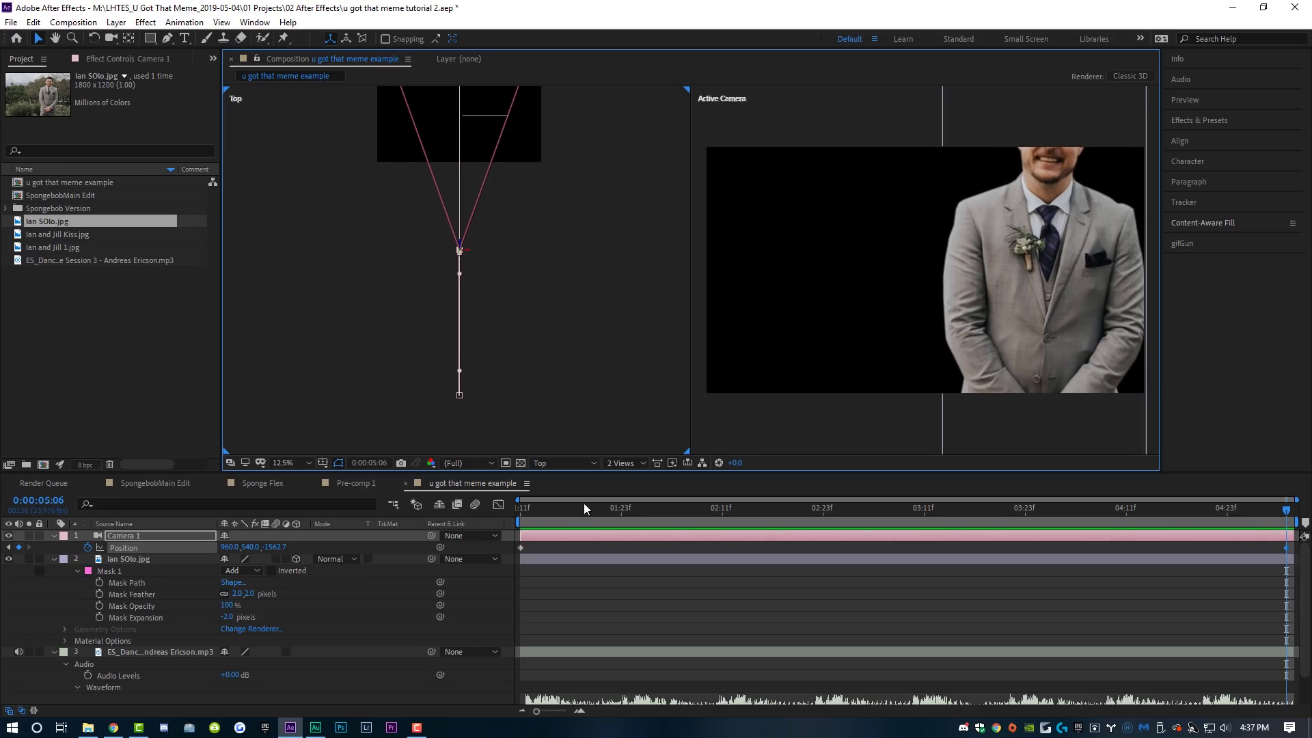
# - Preview the camera push-in from the start of the composition
pyautogui.moveTo(583, 506); pyautogui.dragTo(506, 522)
pyautogui.press('space')
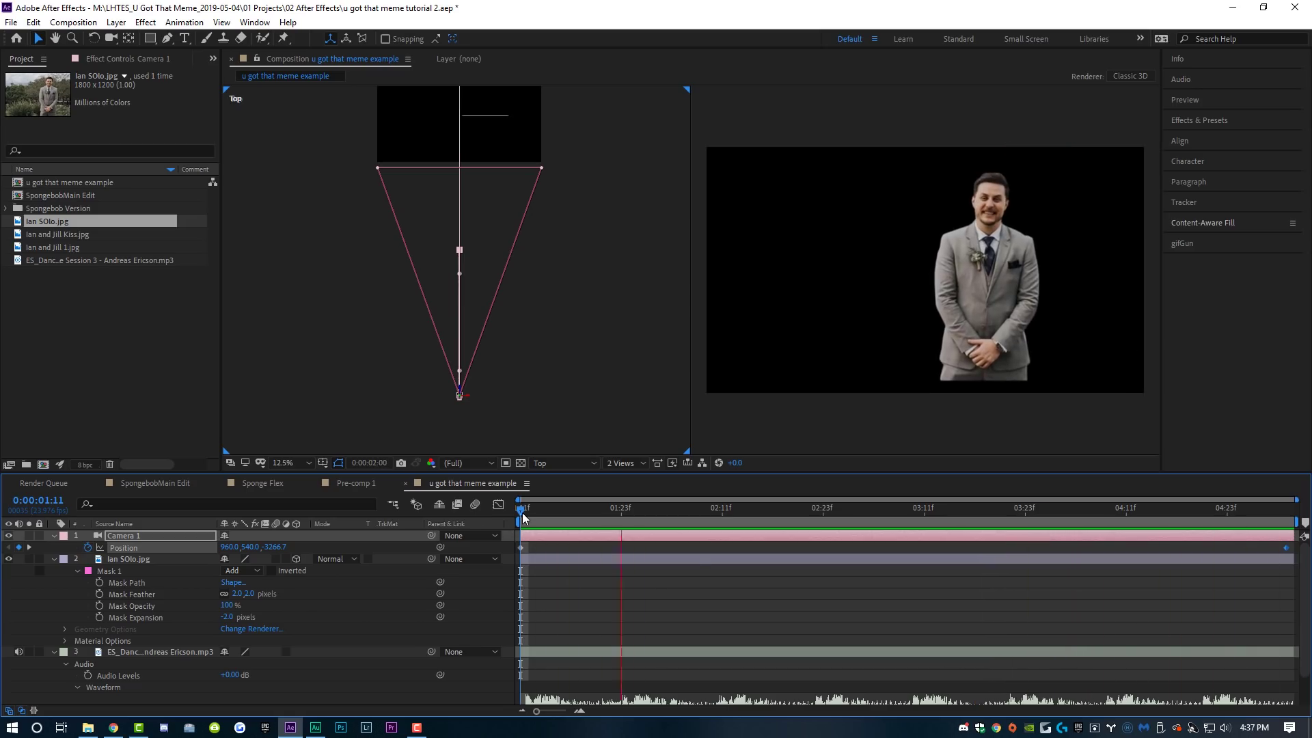
pyautogui.press('space')
pyautogui.click(552, 562)
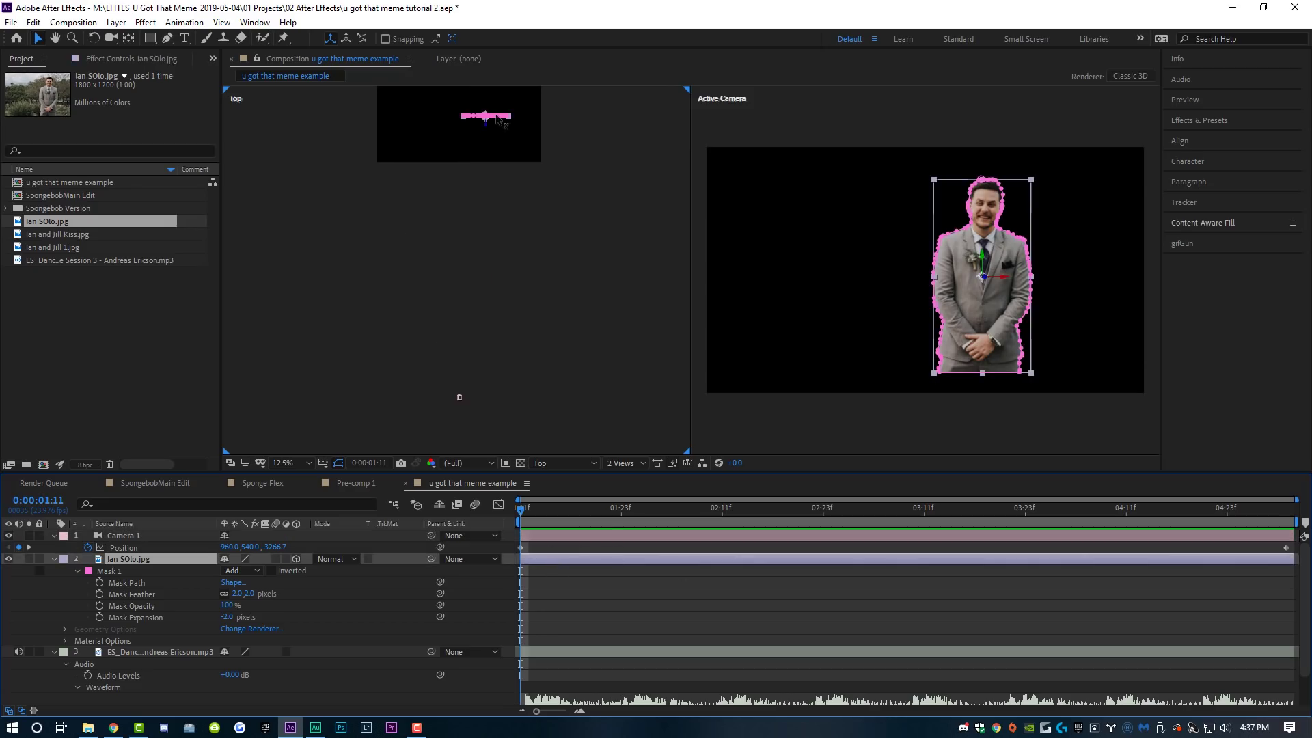
# - Drag Ian SOlo.jpg closer to the camera in Top view, then move time to 0:00:01:23
pyautogui.scroll(1, 511, 136)
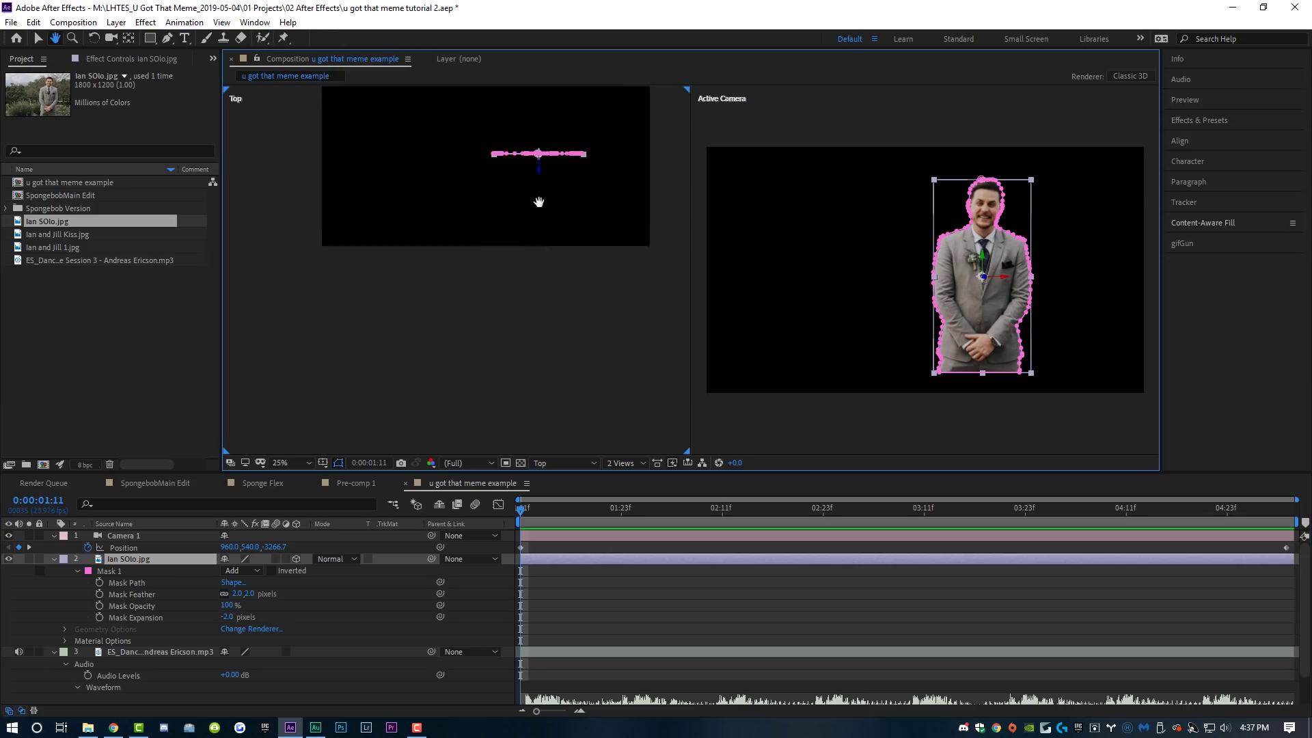
pyautogui.moveTo(542, 196); pyautogui.dragTo(501, 260)
pyautogui.press('v')
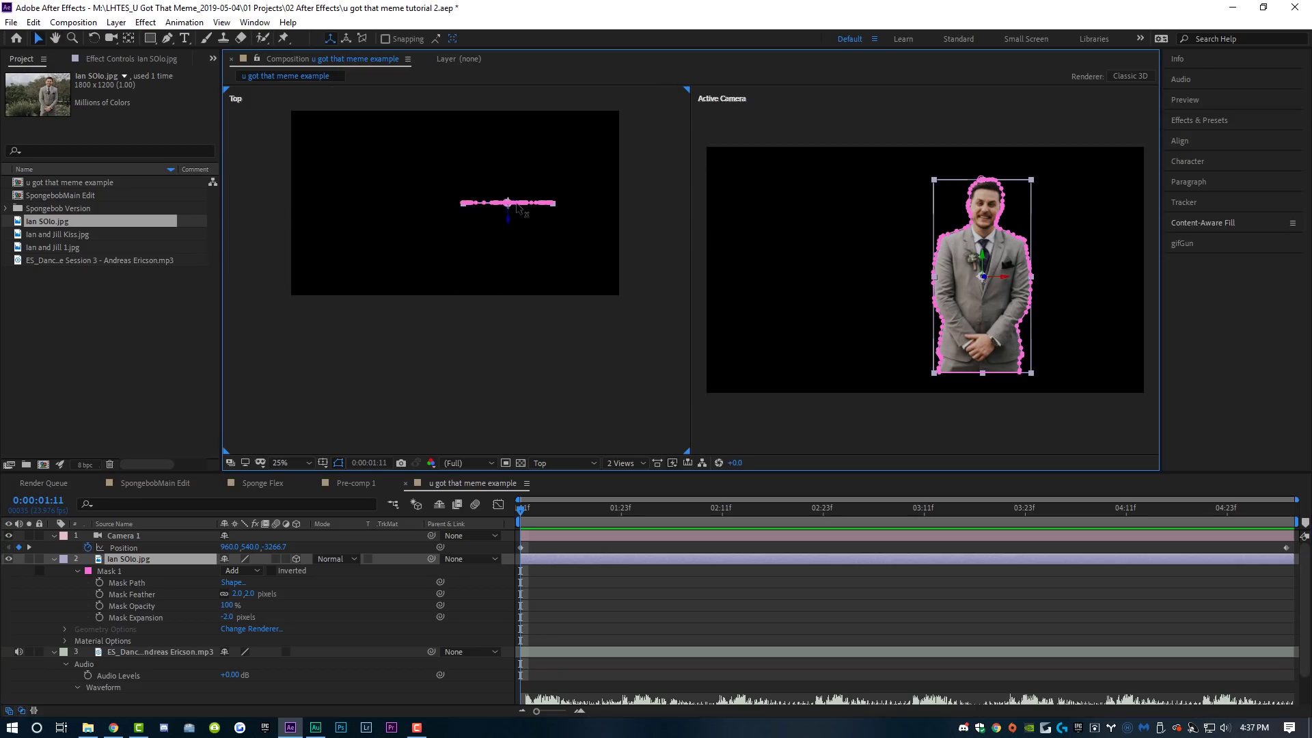
pyautogui.moveTo(511, 205); pyautogui.dragTo(463, 326)
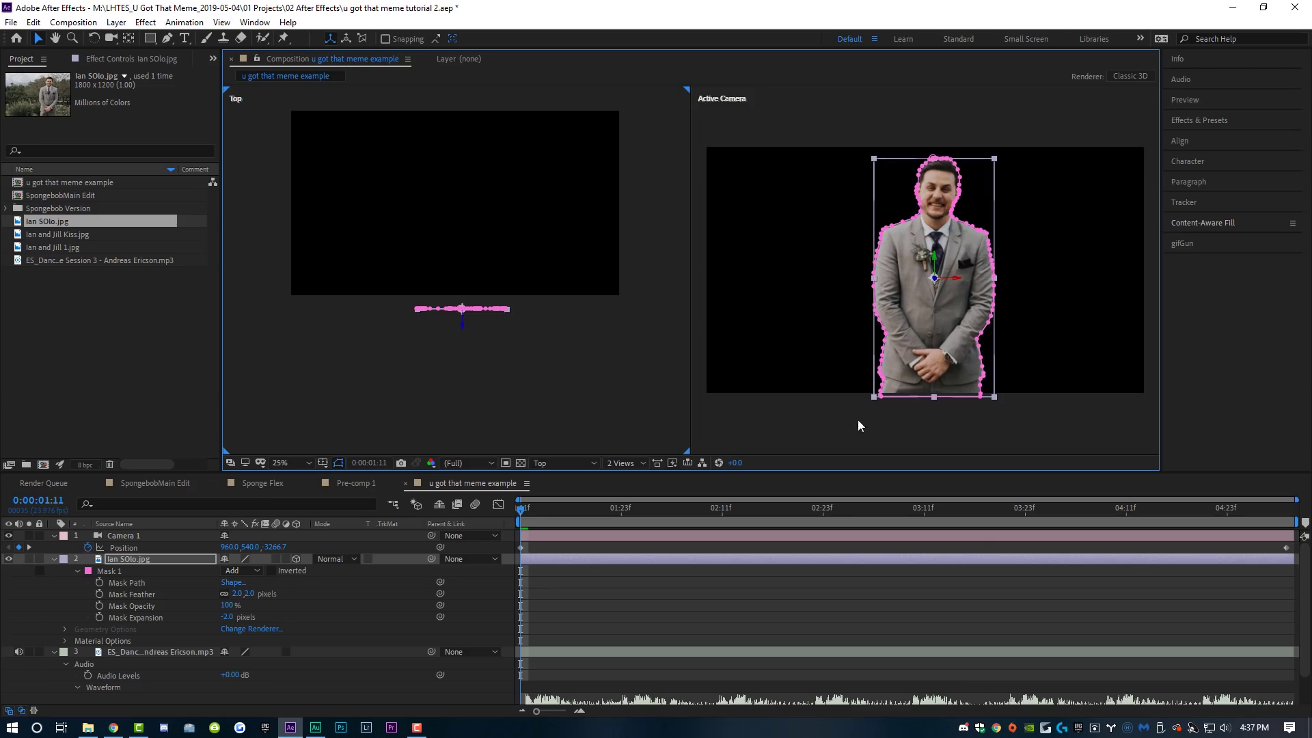
pyautogui.scroll(-1, 593, 594)
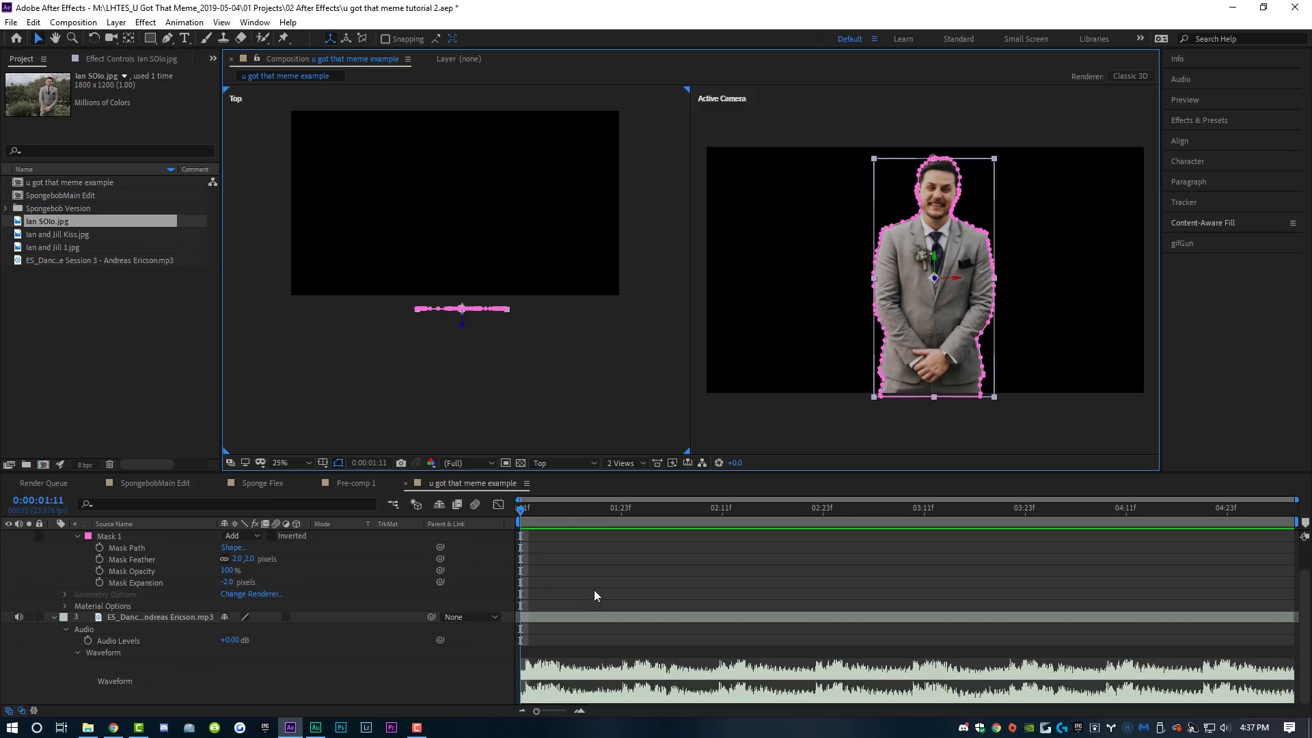
pyautogui.moveTo(527, 507); pyautogui.dragTo(623, 508)
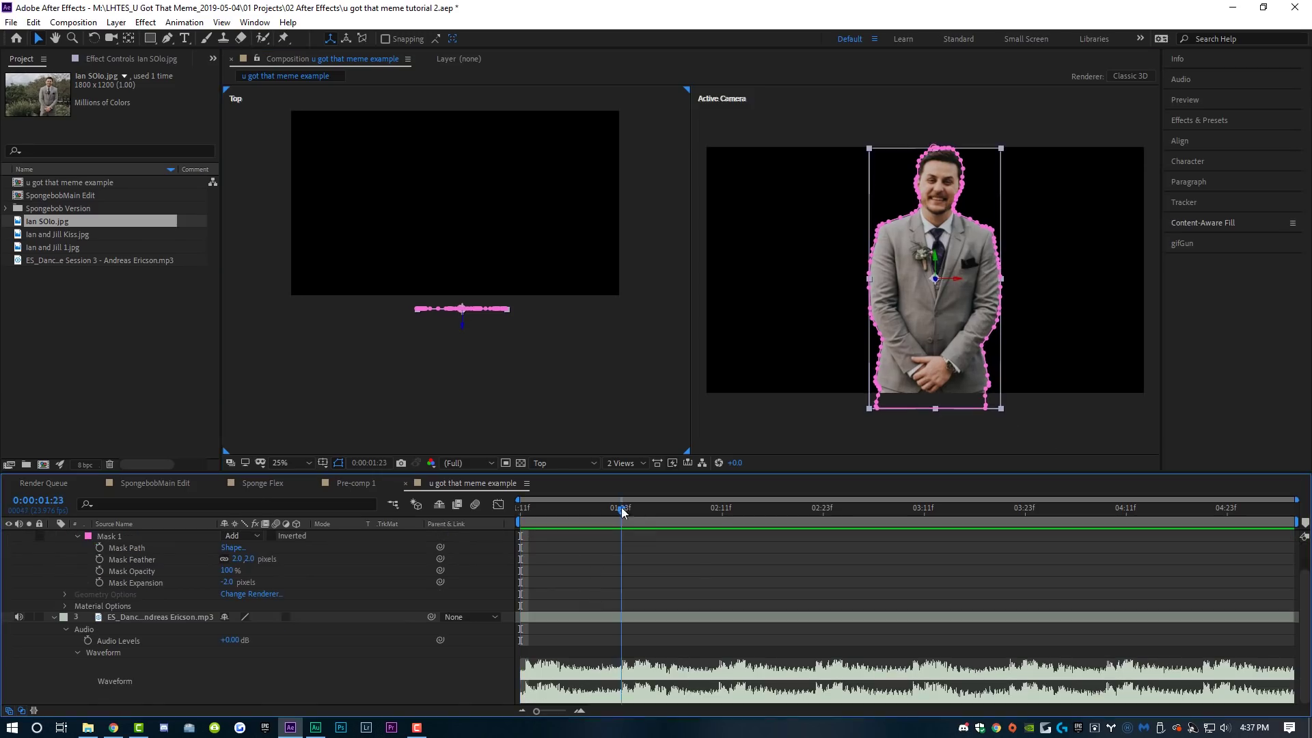
pyautogui.scroll(1, 658, 633)
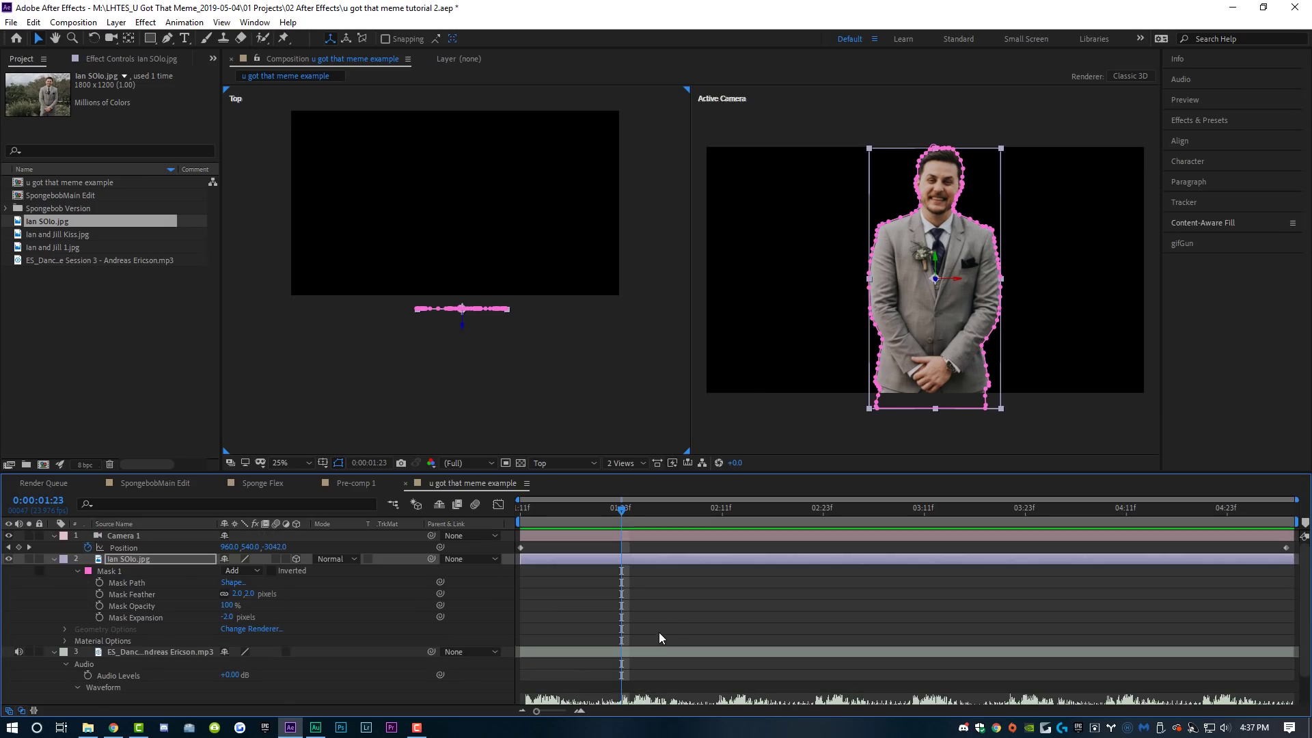
# - Split Ian SOlo.jpg at 0:00:01:23 and move the new part closer and lower for a face close-up
pyautogui.click(634, 560)
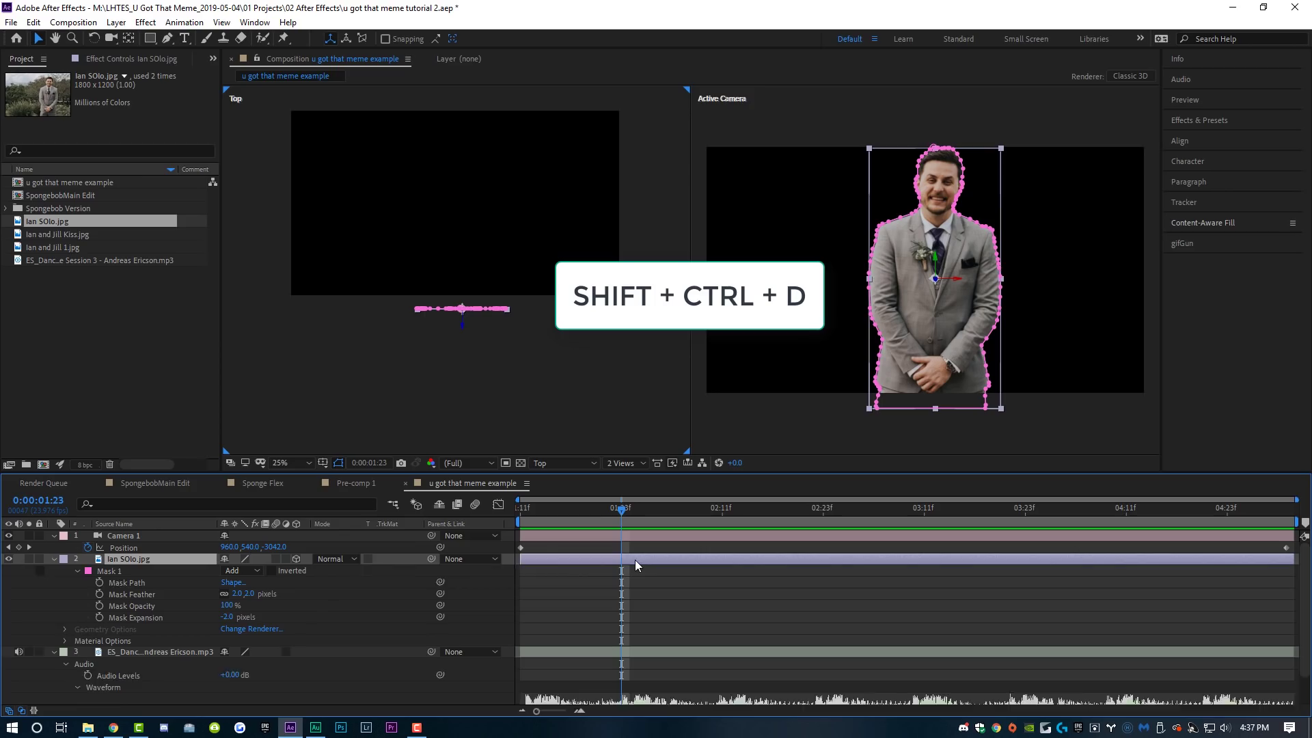
pyautogui.hotkey('ctrl', 'shift', 'd')
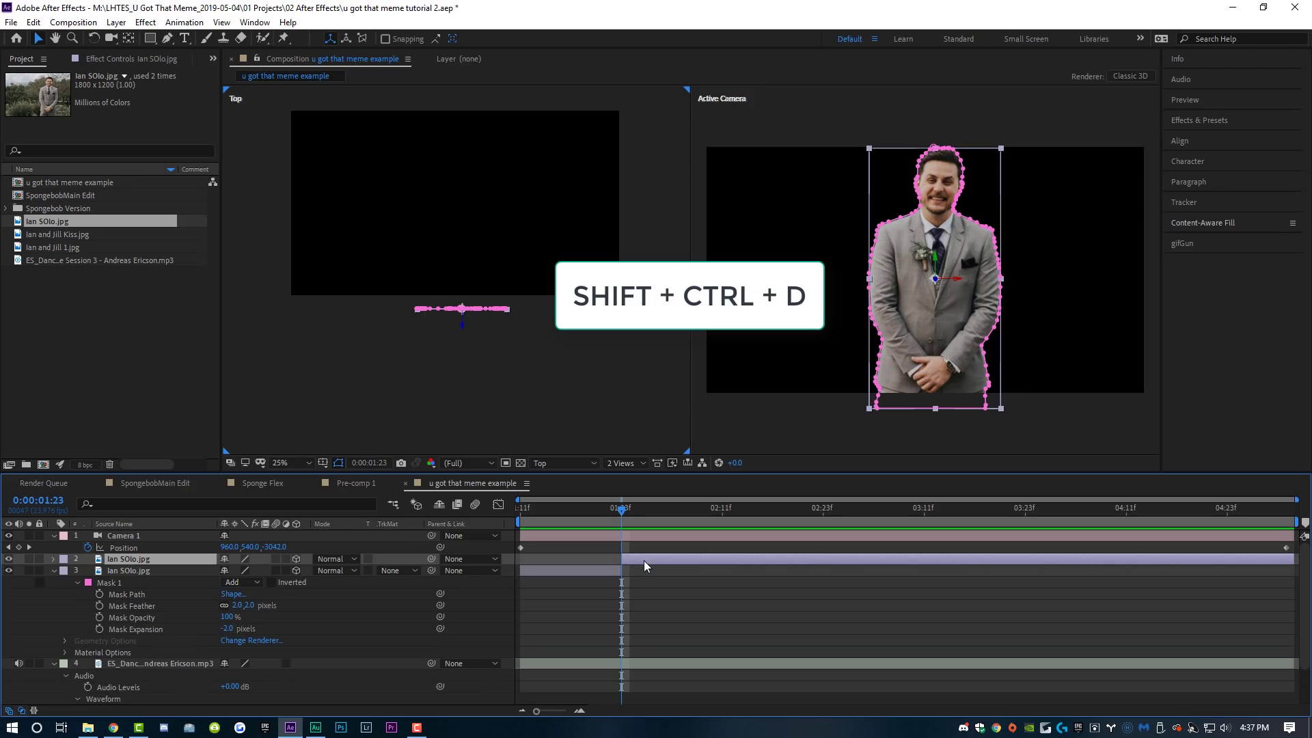
pyautogui.moveTo(464, 327); pyautogui.dragTo(477, 509)
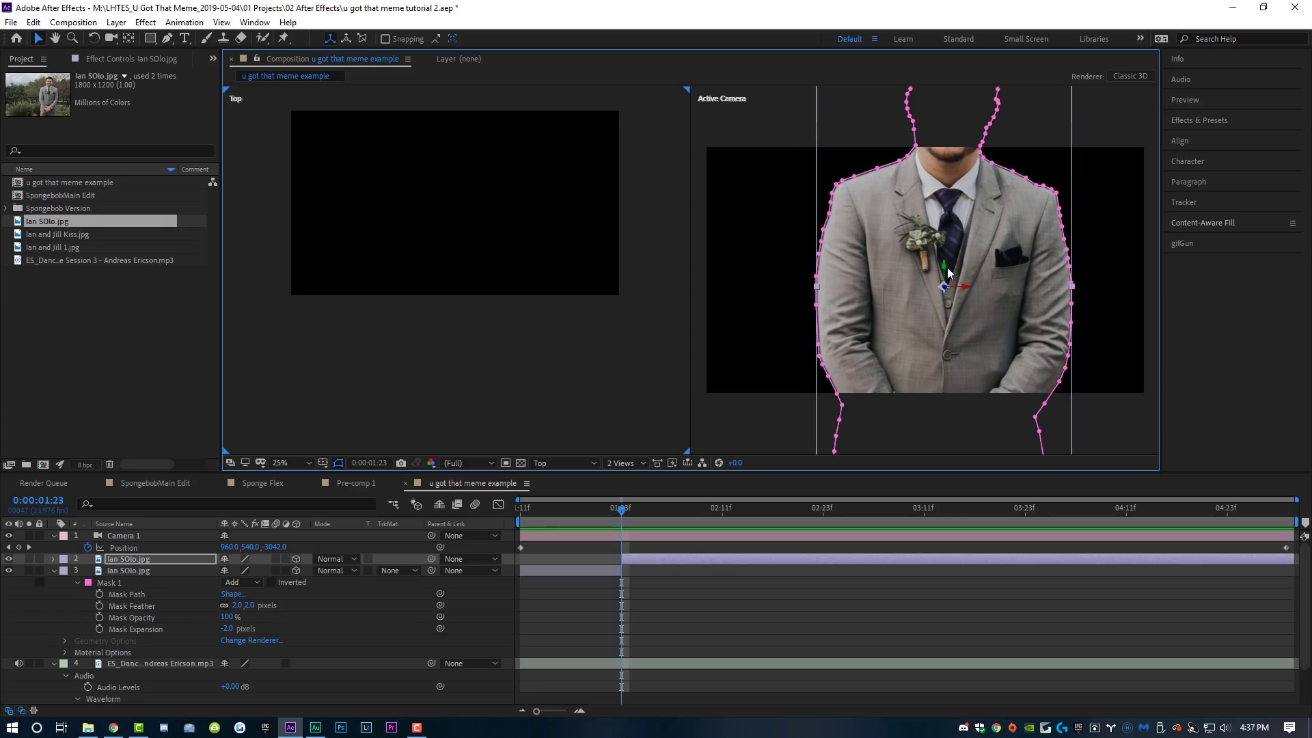
pyautogui.moveTo(948, 269); pyautogui.dragTo(953, 319)
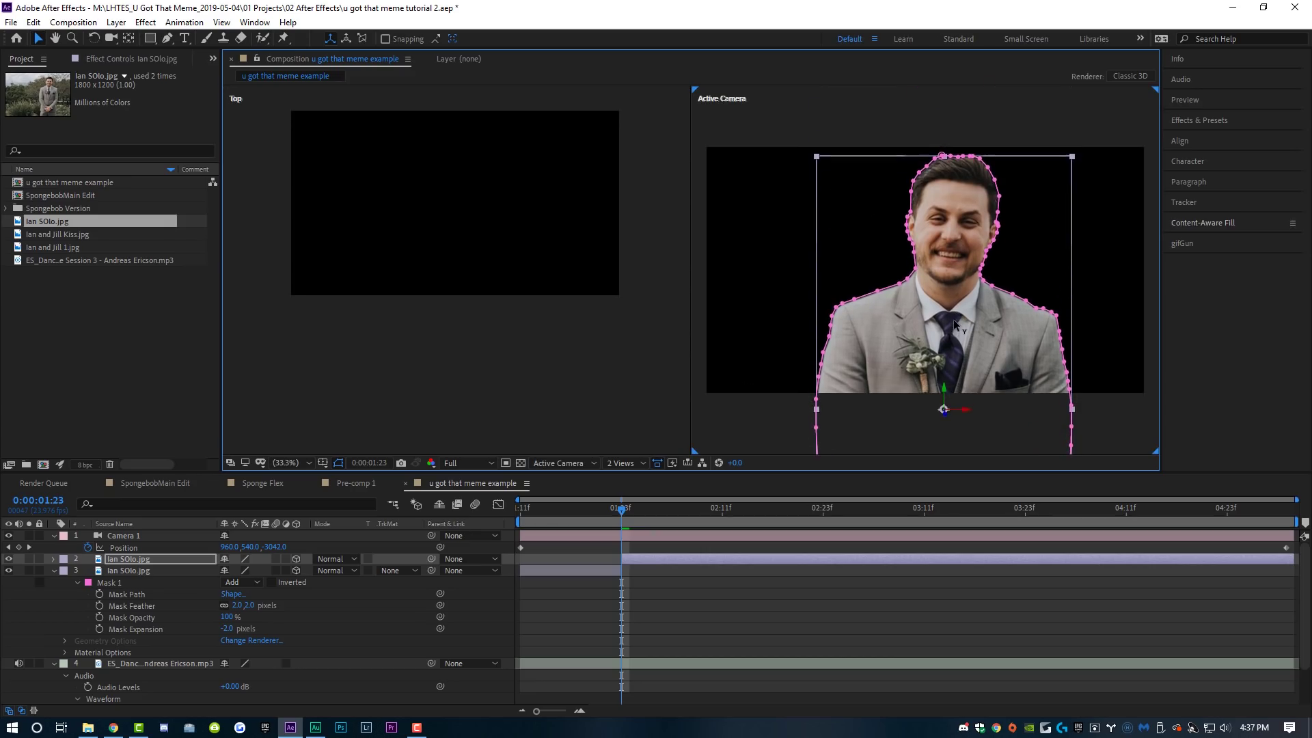
pyautogui.click(428, 518)
pyautogui.press('space')
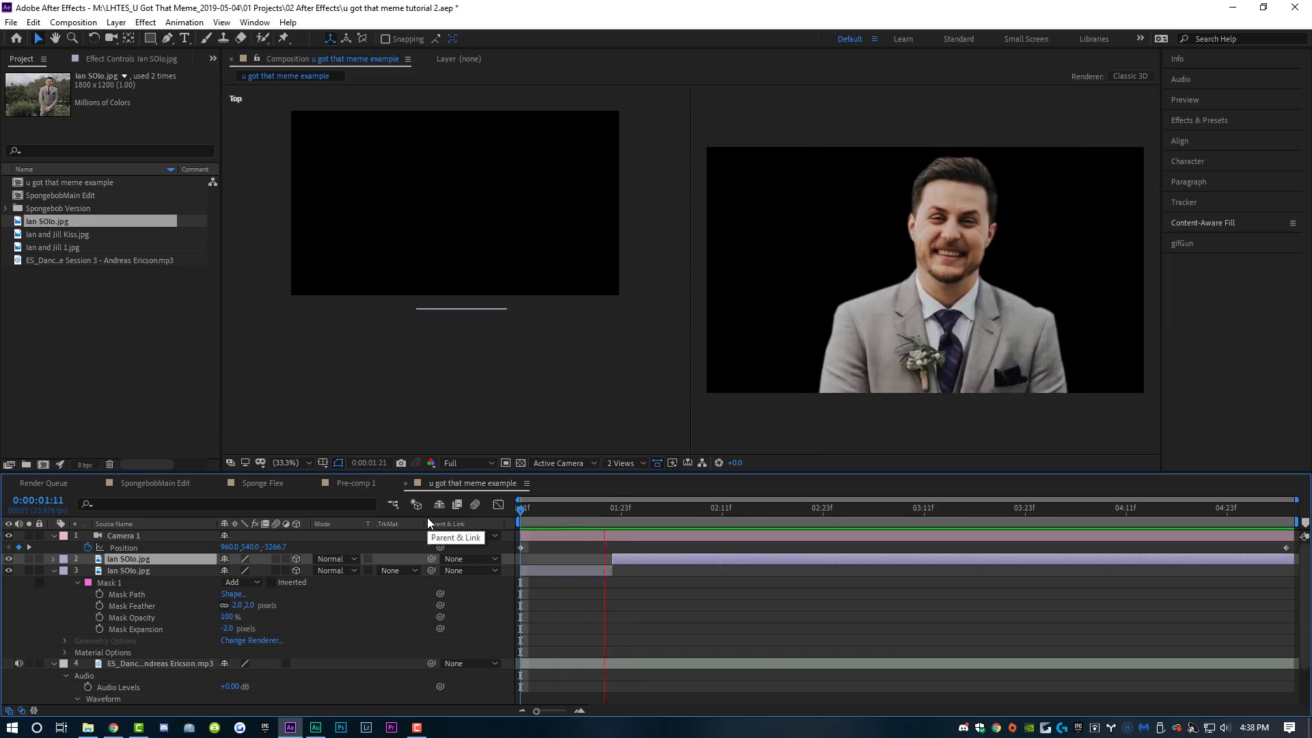
# - Trim the close-up layer to end at 0:00:02:10 and return to the start
pyautogui.moveTo(683, 508); pyautogui.dragTo(713, 510)
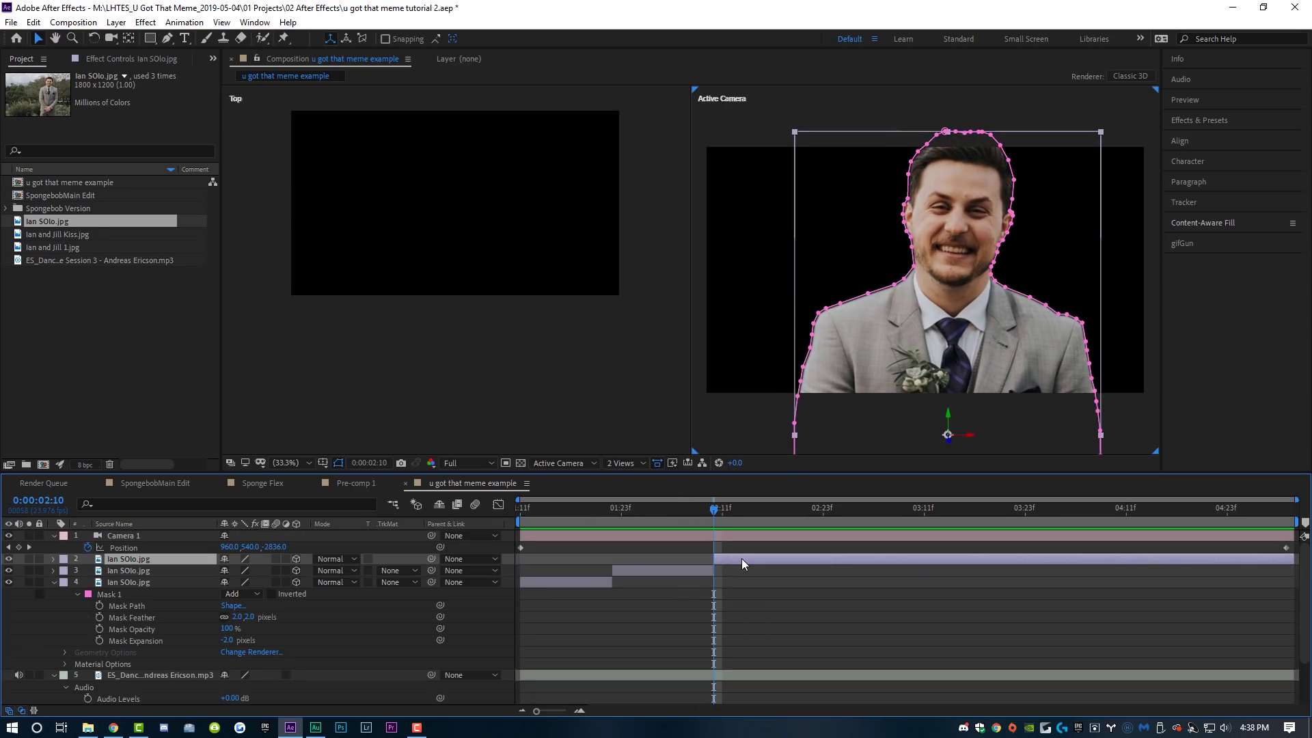
pyautogui.hotkey('alt', ']')
pyautogui.press('Home')
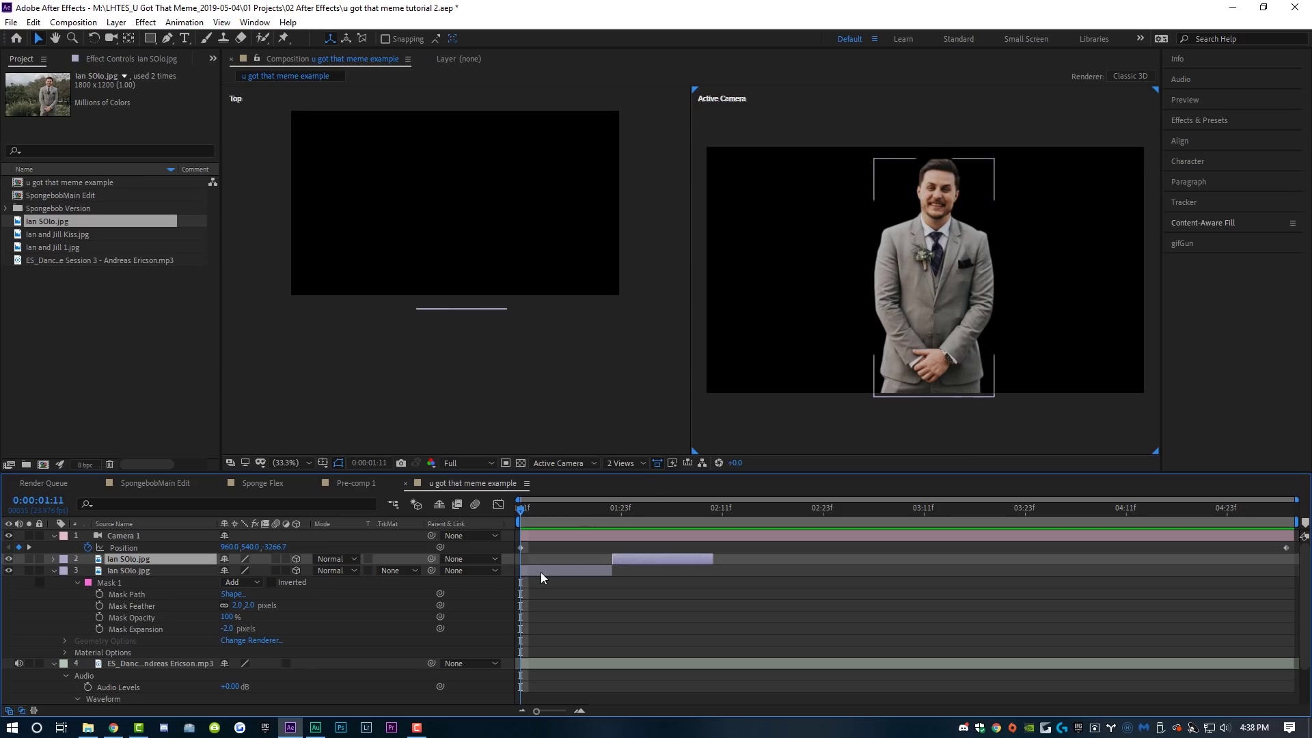
pyautogui.click(559, 570)
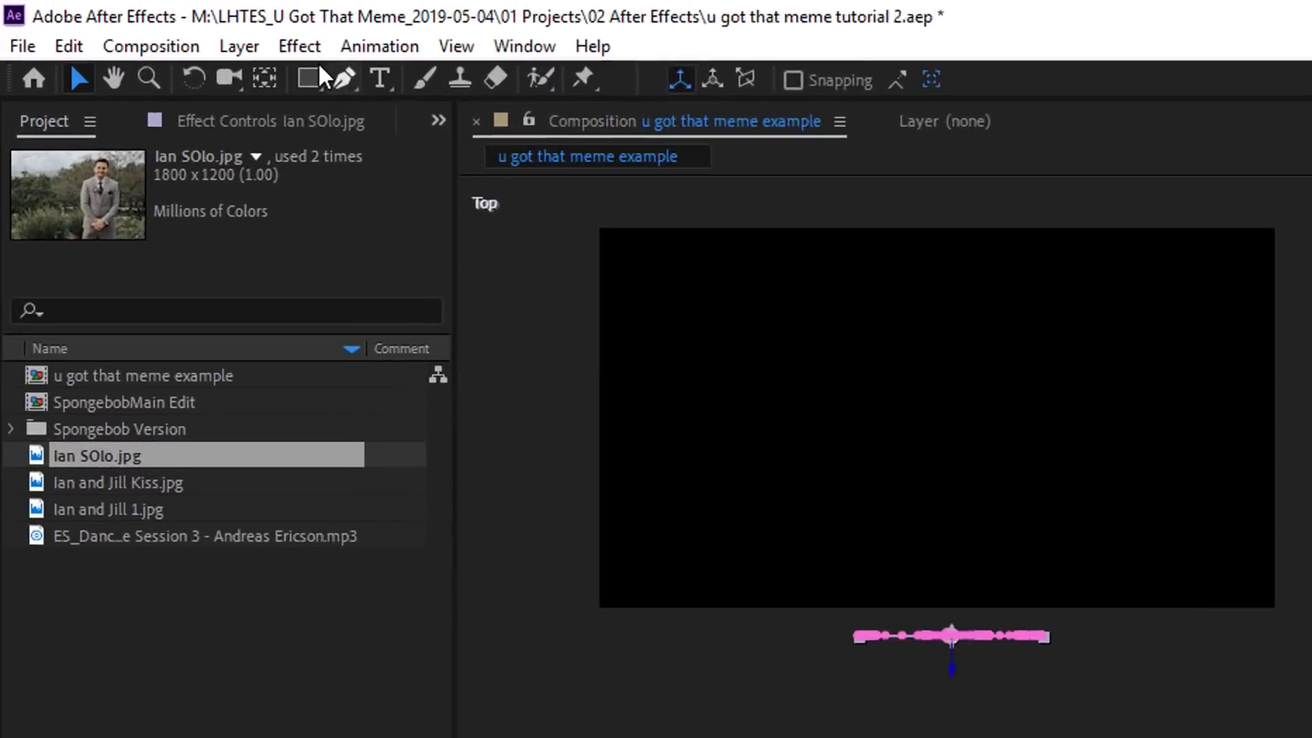
# - Apply a Directional Blur to the full-body cutout with Blur Length 175
pyautogui.click(130, 21)
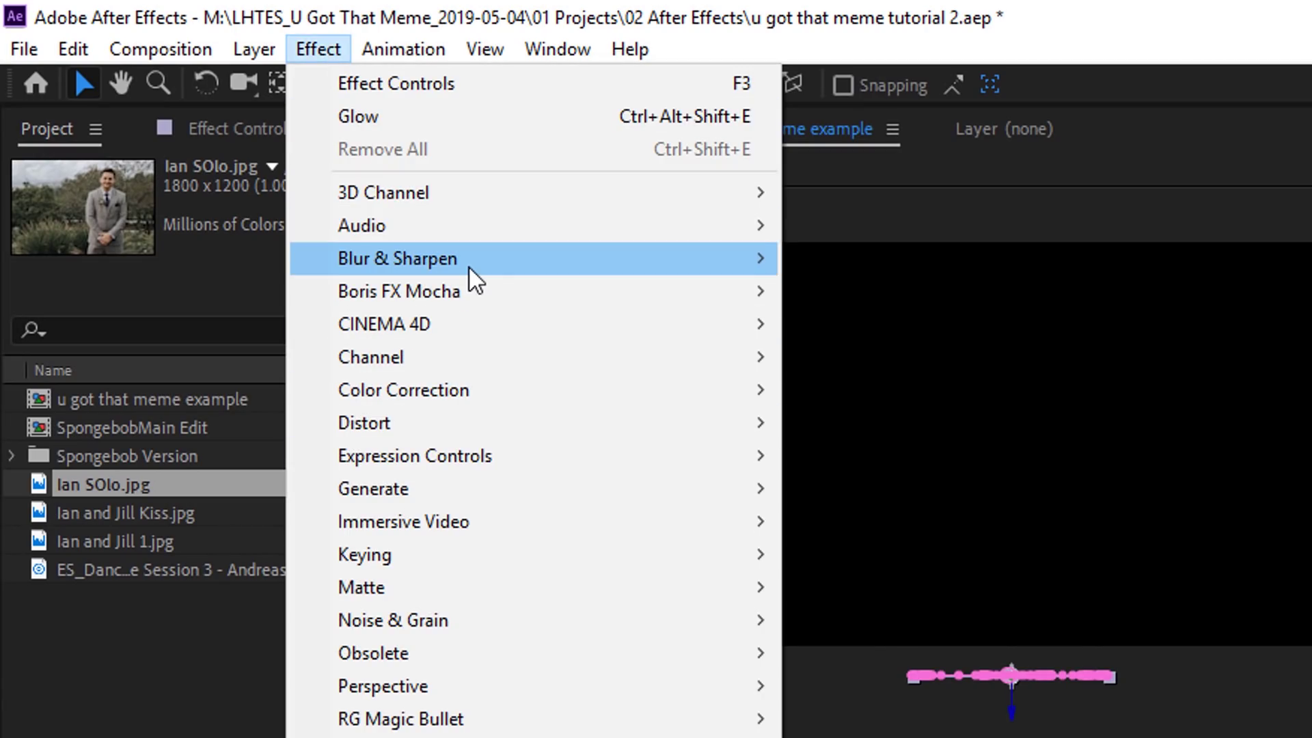
pyautogui.moveTo(470, 269)
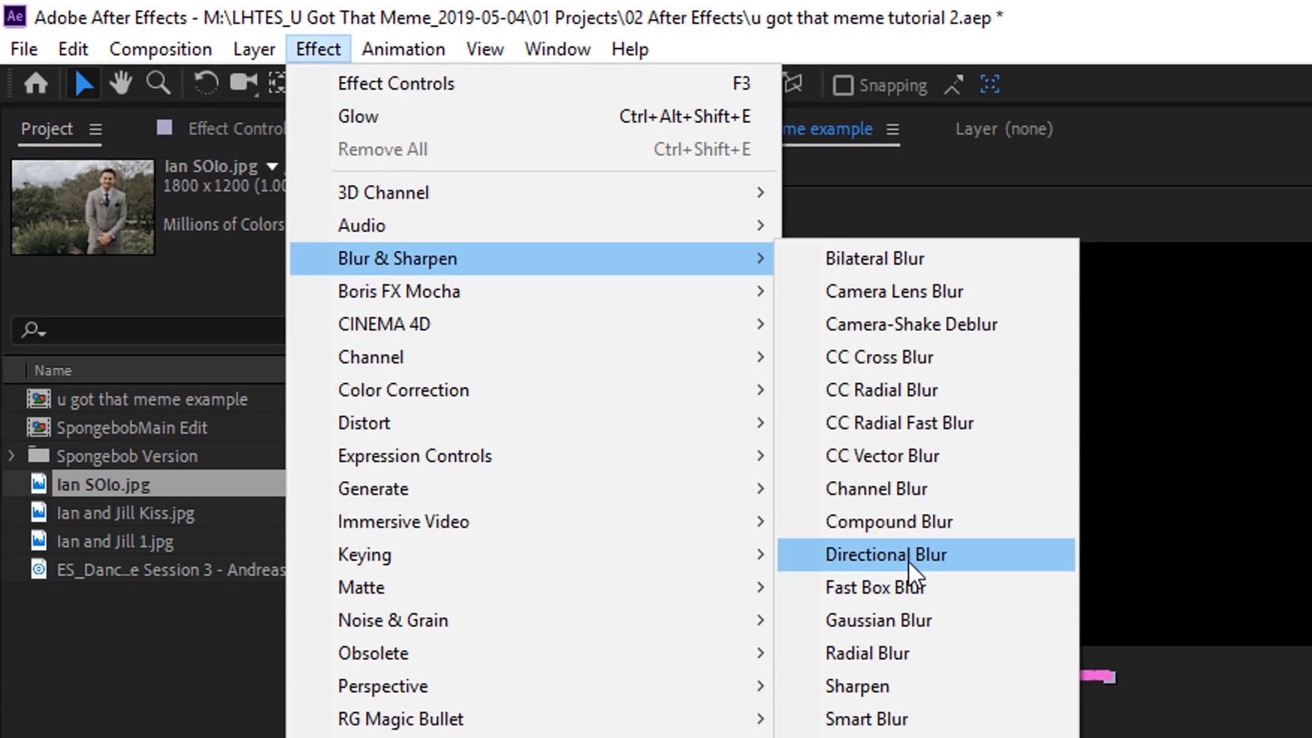
pyautogui.click(908, 557)
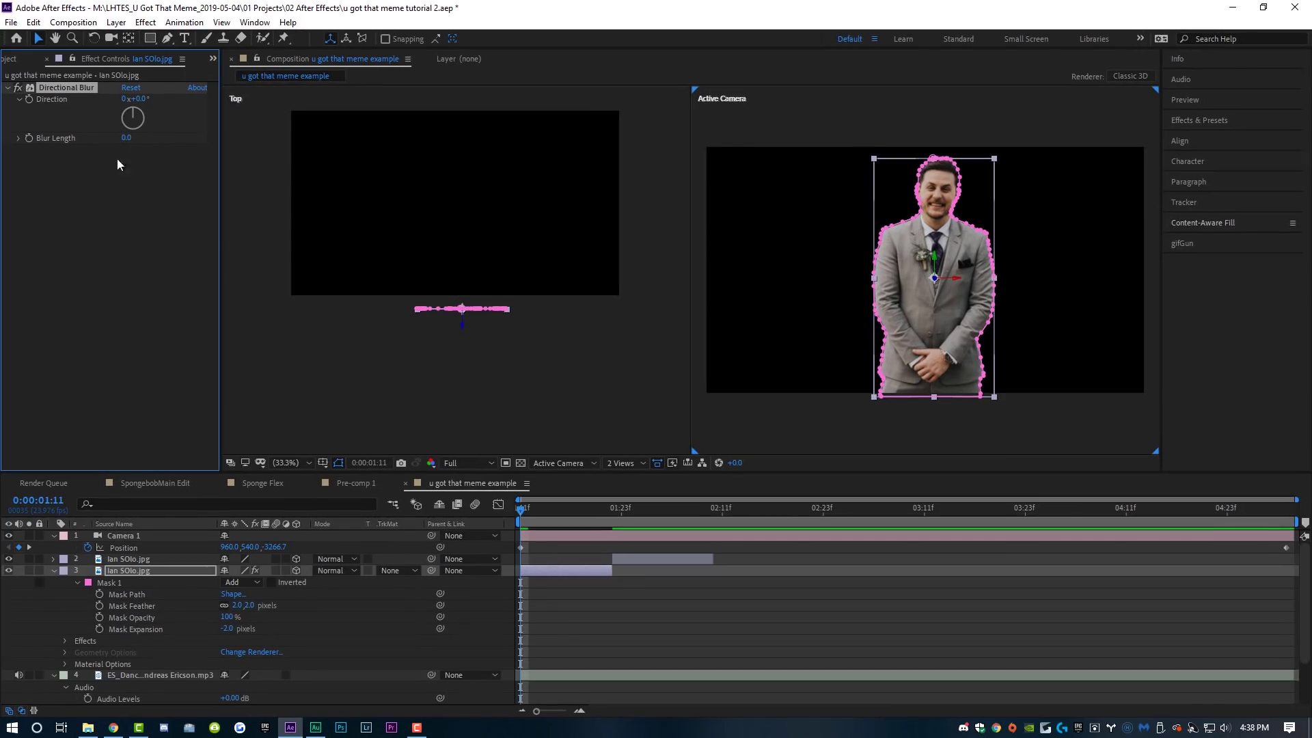
pyautogui.moveTo(127, 138); pyautogui.dragTo(556, 120)
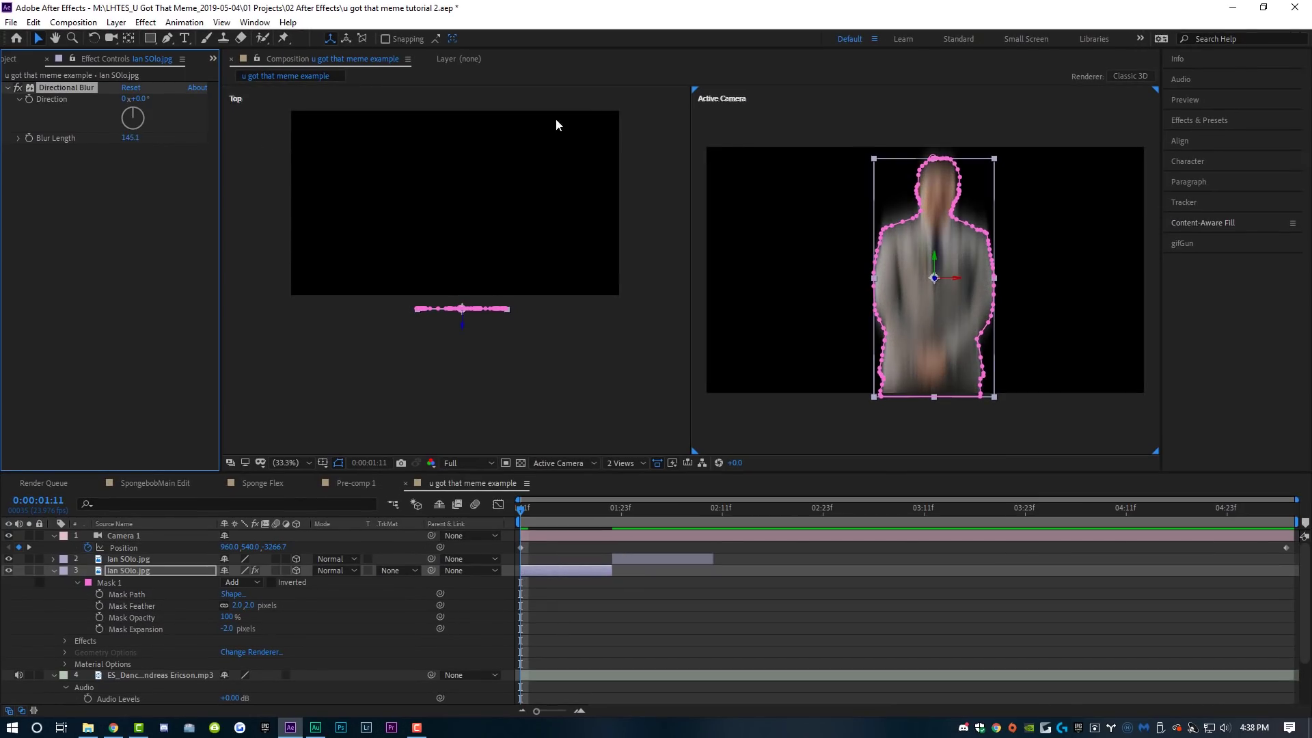
pyautogui.moveTo(130, 138)
pyautogui.mouseDown()
pyautogui.moveTo(259, 146)
pyautogui.moveTo(141, 137)
pyautogui.mouseUp()
pyautogui.click(127, 137)
pyautogui.write('175')
pyautogui.press('Return')
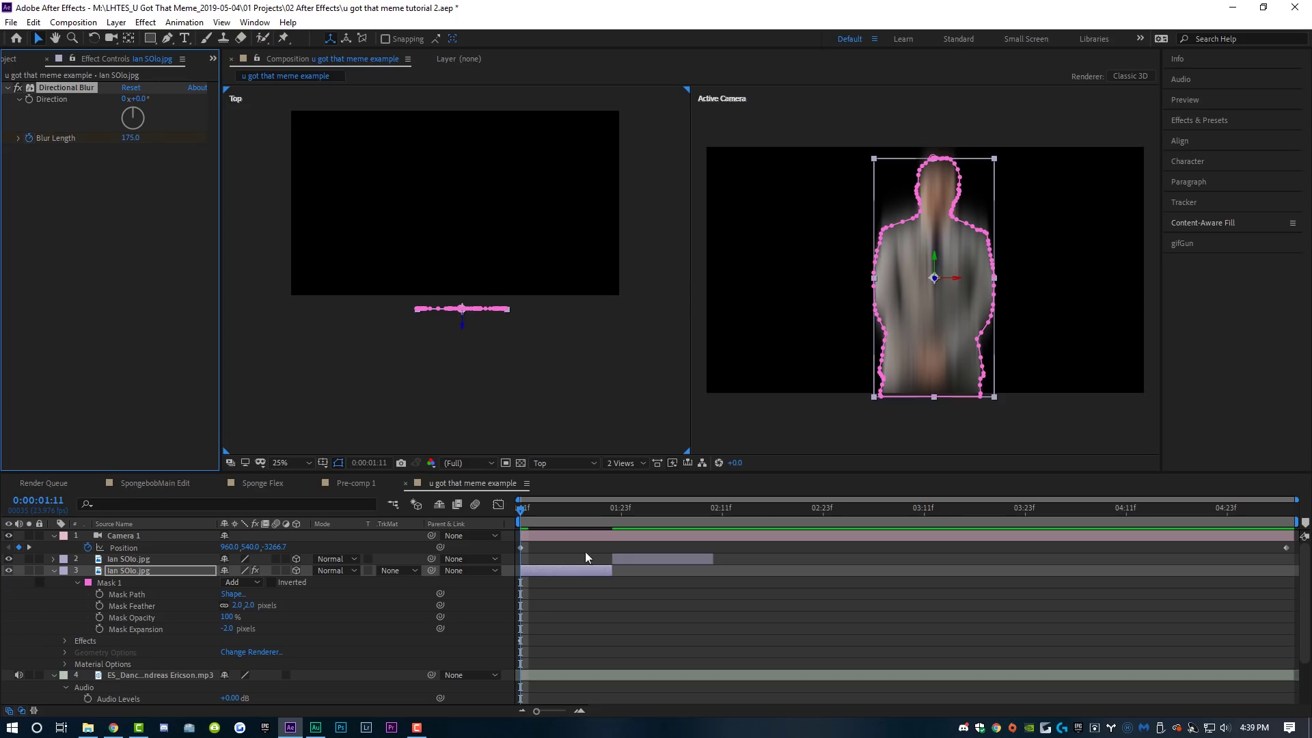
# - A few frames later, set Blur Length to 0 and preview the blur clearing
pyautogui.click(526, 507)
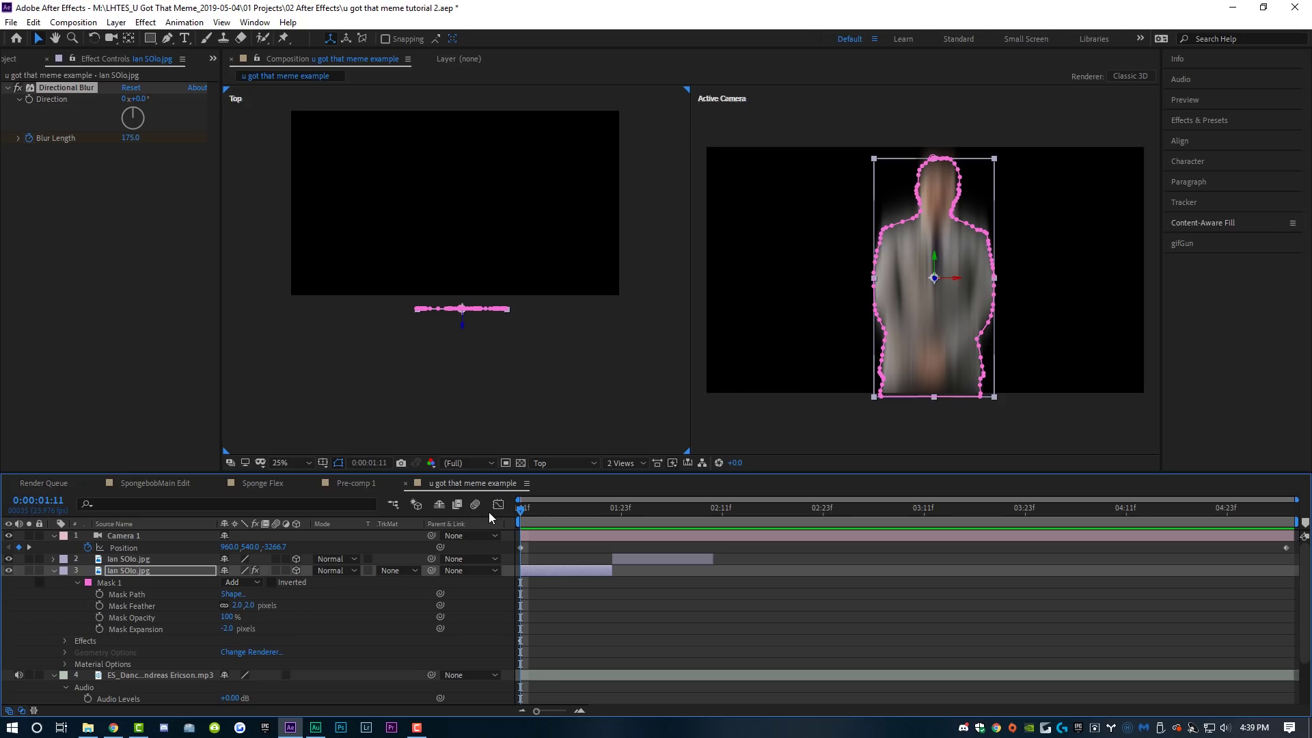
pyautogui.press('space')
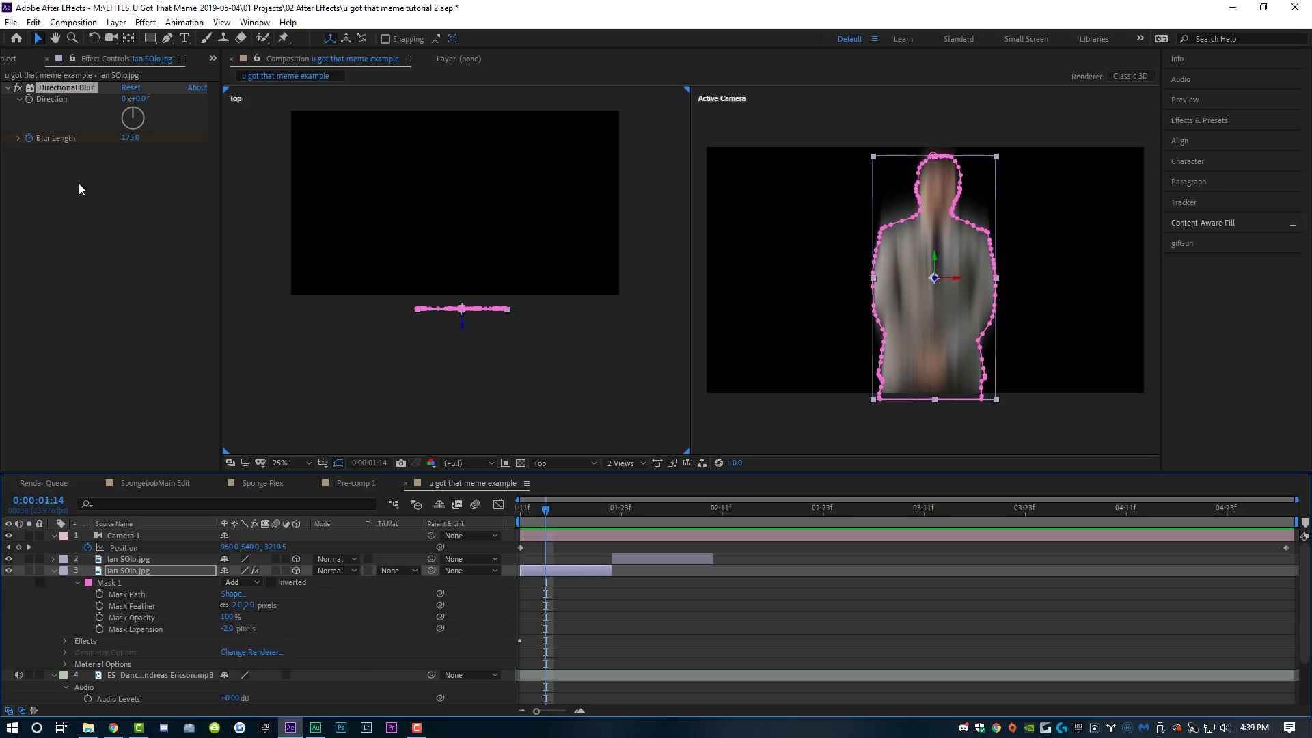
pyautogui.click(128, 138)
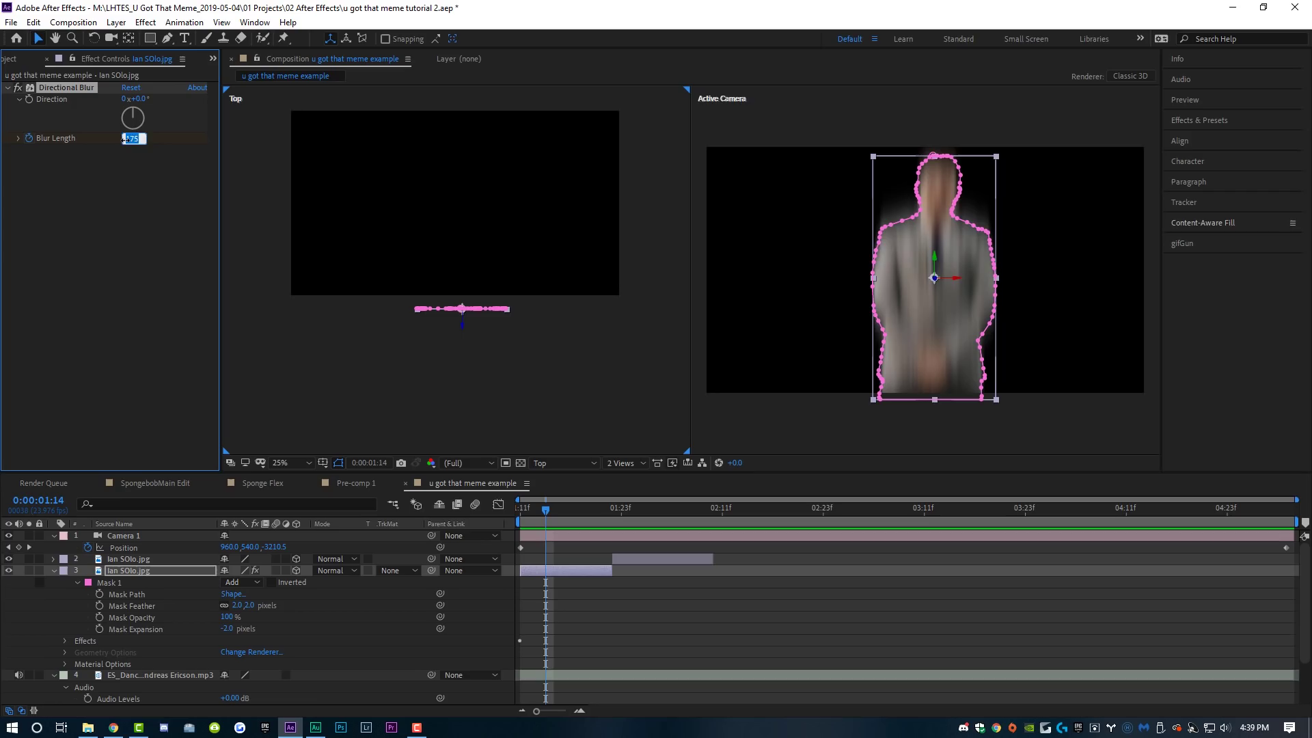
pyautogui.write('0')
pyautogui.press('Return')
pyautogui.click(498, 514)
pyautogui.press('space')
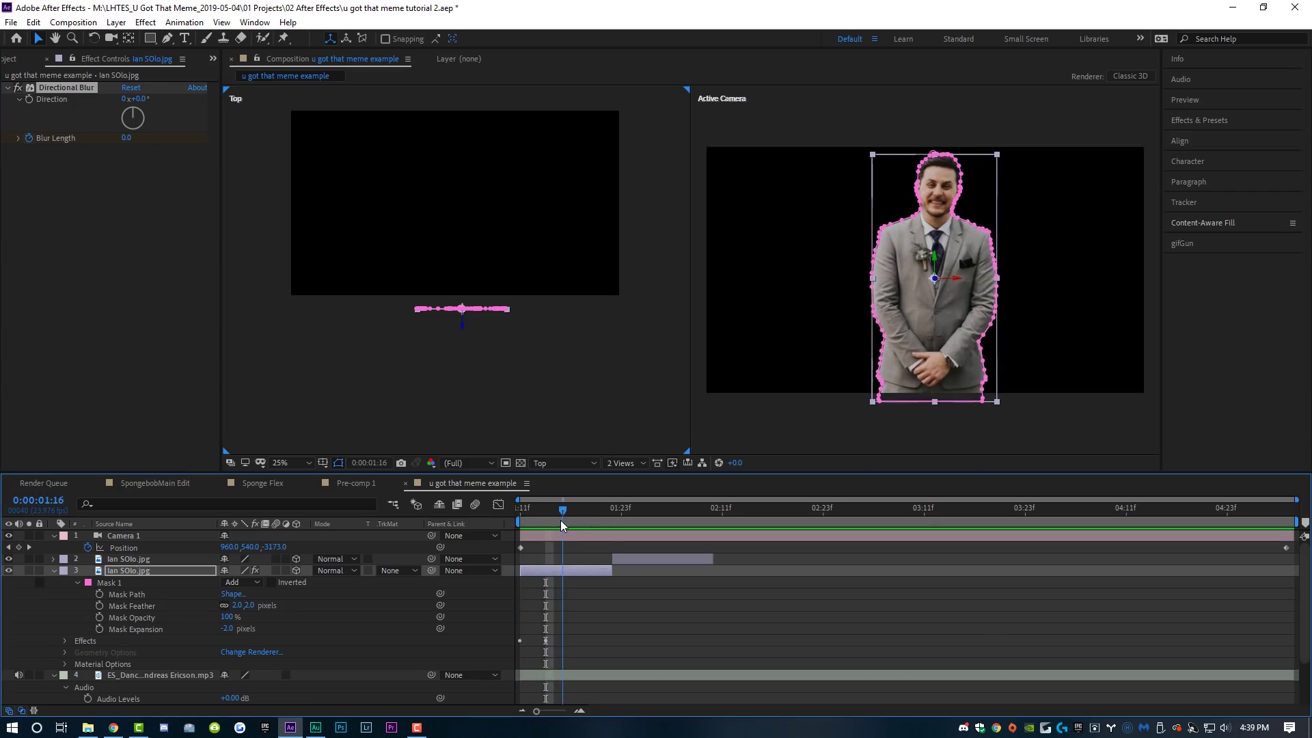
# - Add a Blur Length keyframe of 0 at 0:00:01:20
pyautogui.click(608, 507)
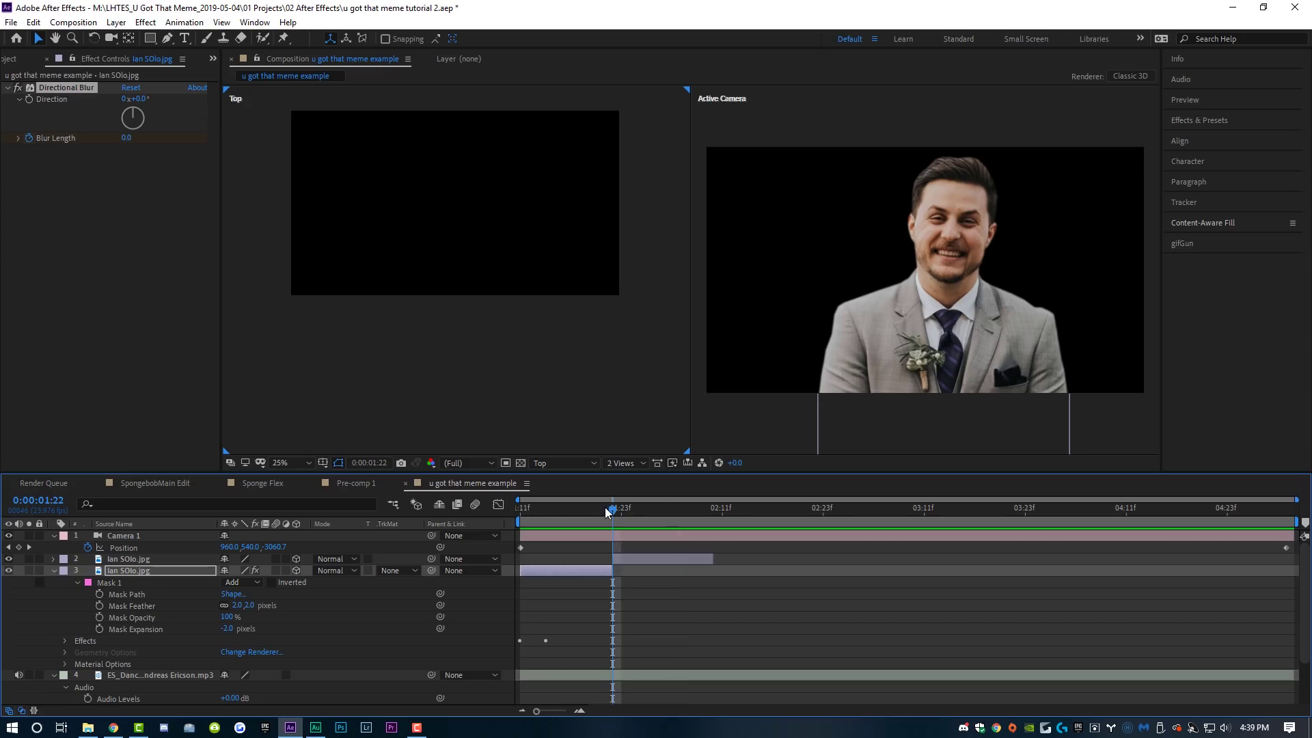
pyautogui.click(605, 507)
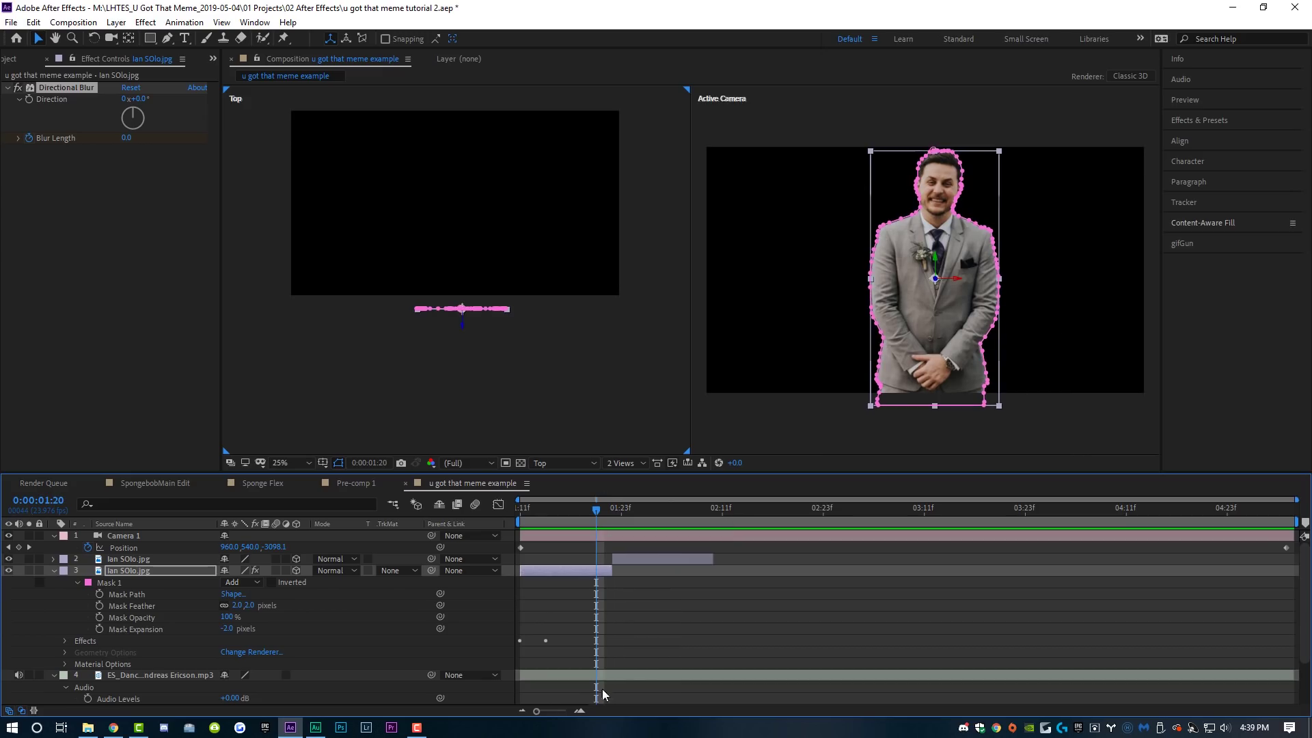
pyautogui.click(65, 640)
pyautogui.click(76, 654)
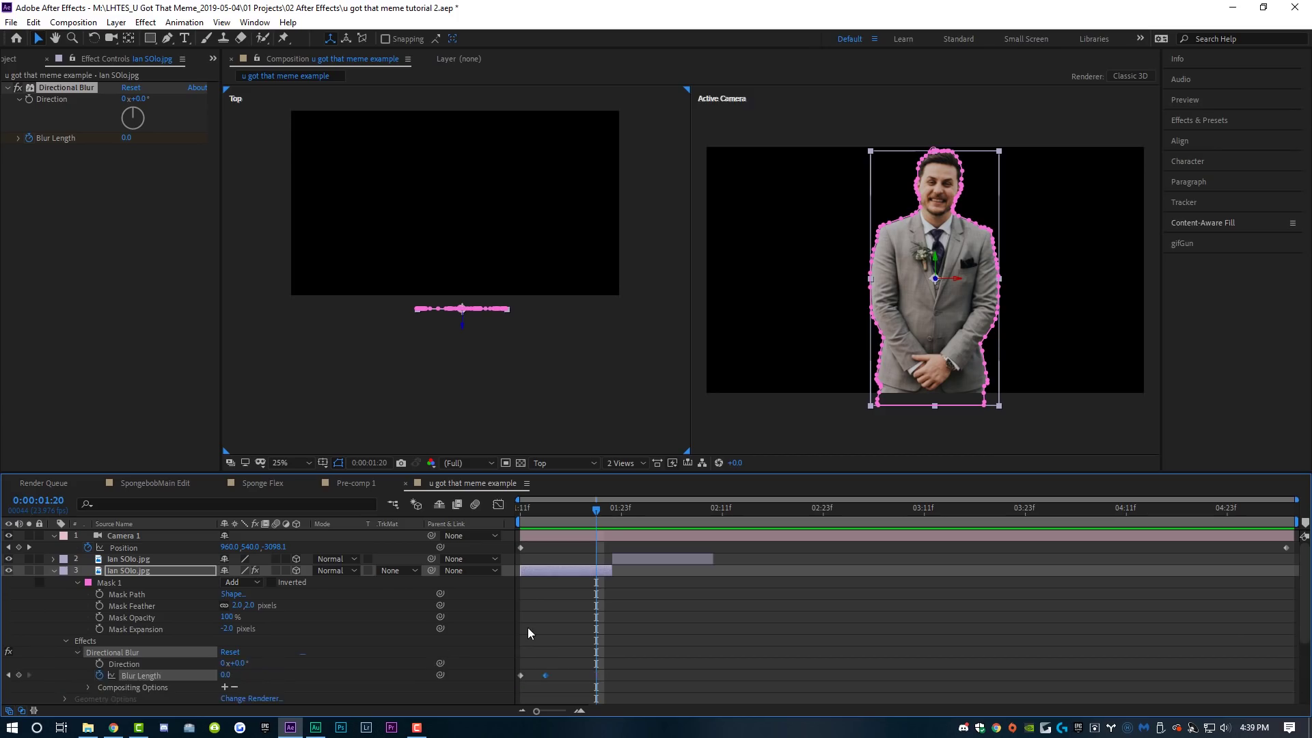
pyautogui.scroll(-3, 527, 628)
pyautogui.scroll(2, 572, 588)
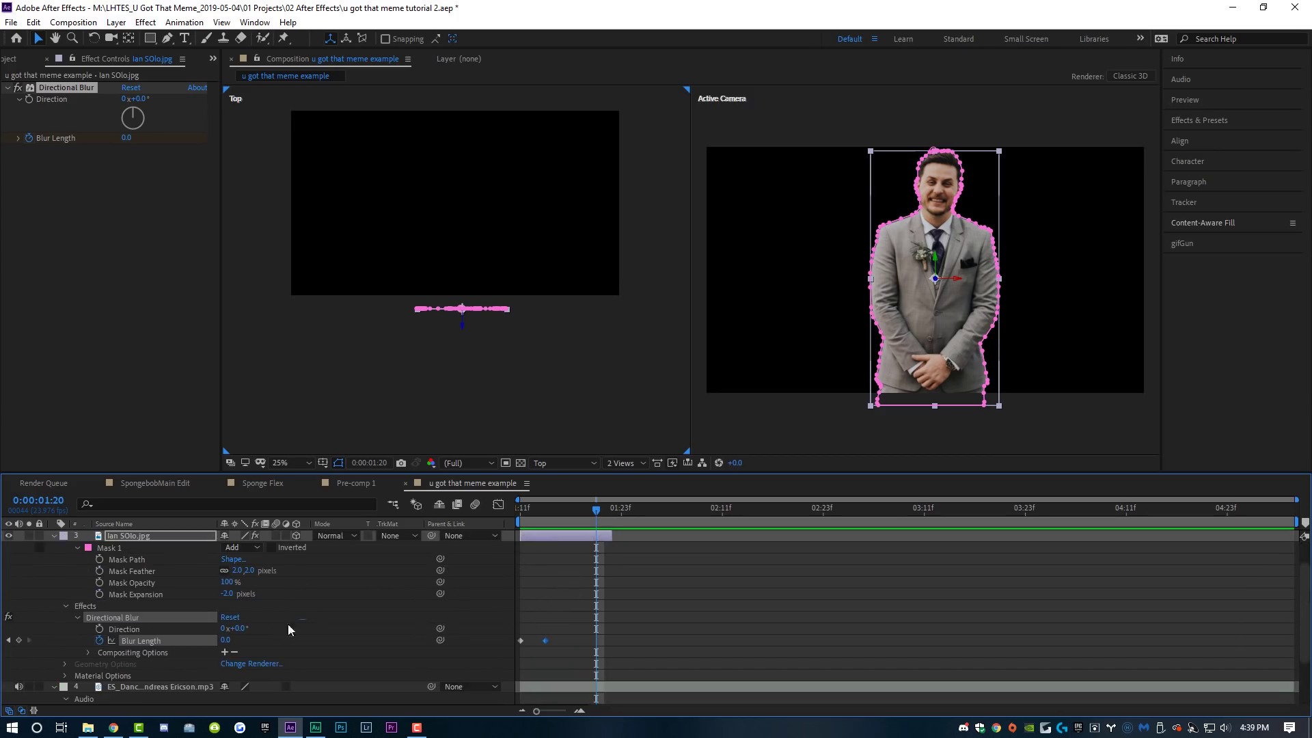
pyautogui.click(19, 642)
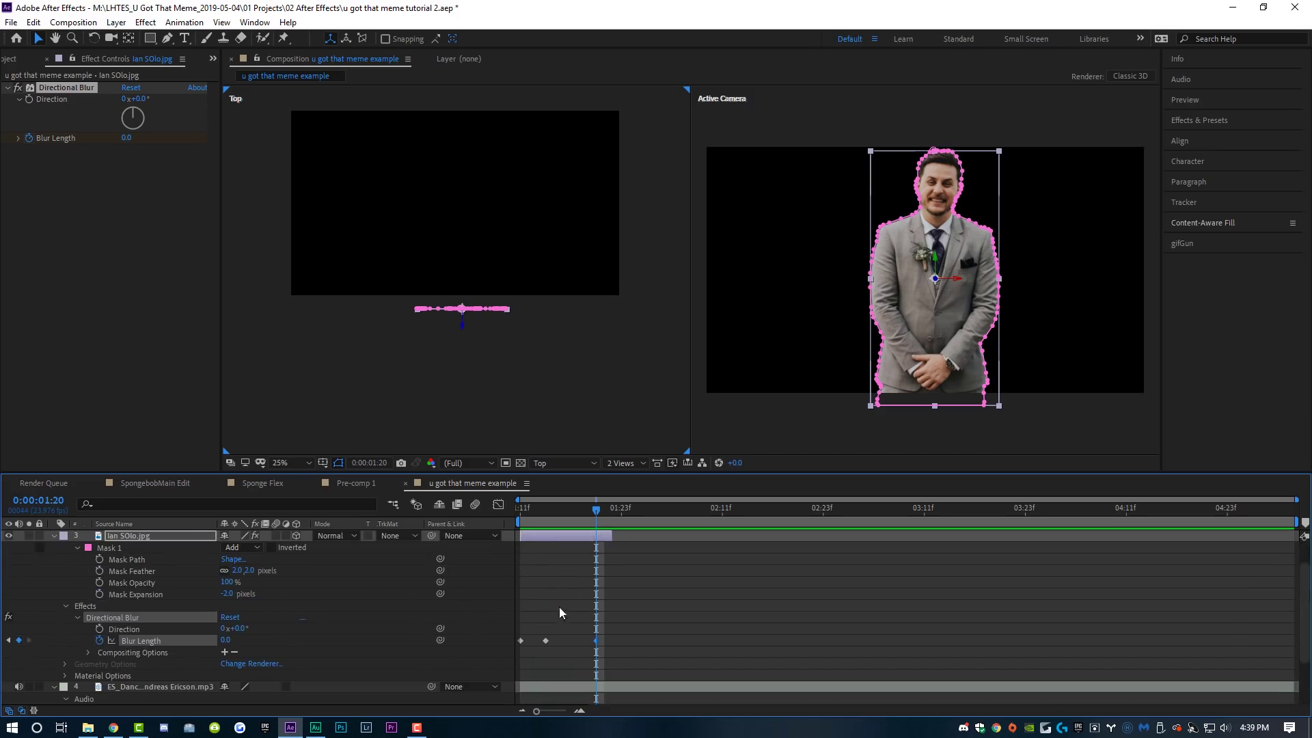
# - Keyframe Blur Length back up to 175 at 0:00:01:22
pyautogui.click(613, 507)
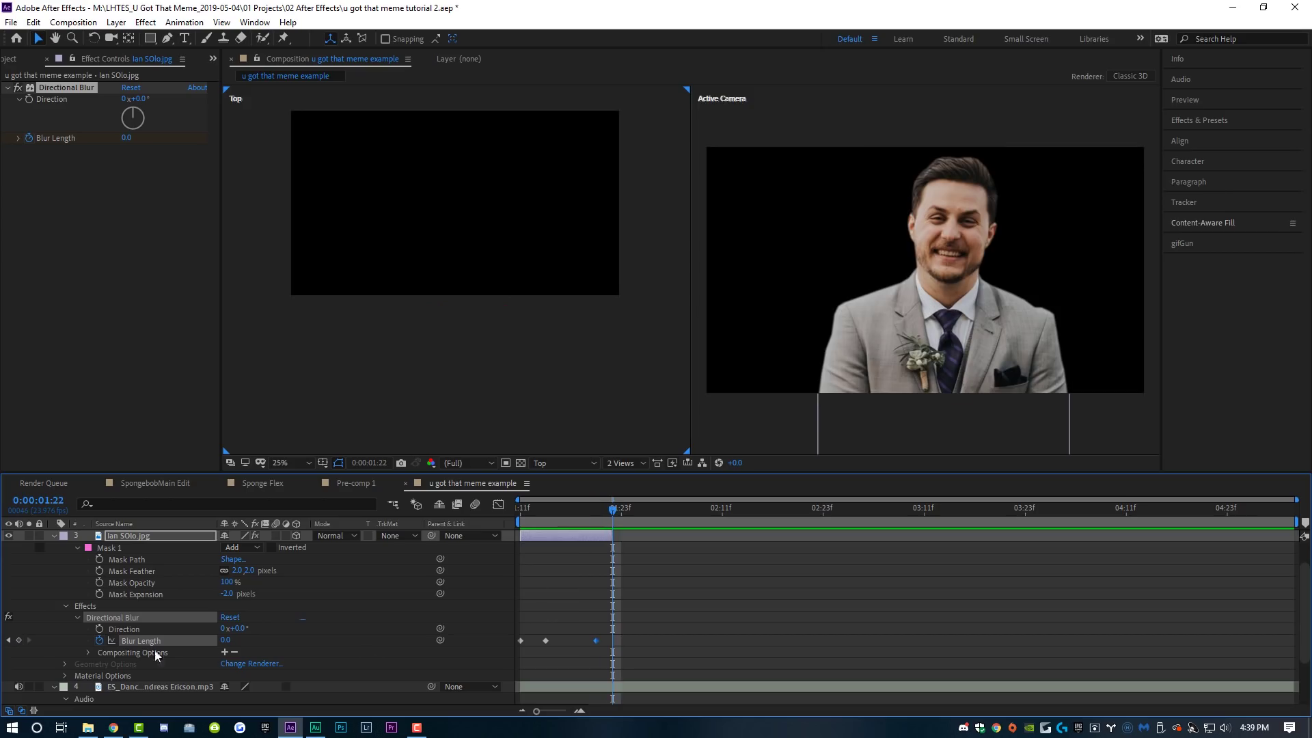
pyautogui.click(226, 640)
pyautogui.write('175')
pyautogui.press('Return')
pyautogui.scroll(1, 647, 623)
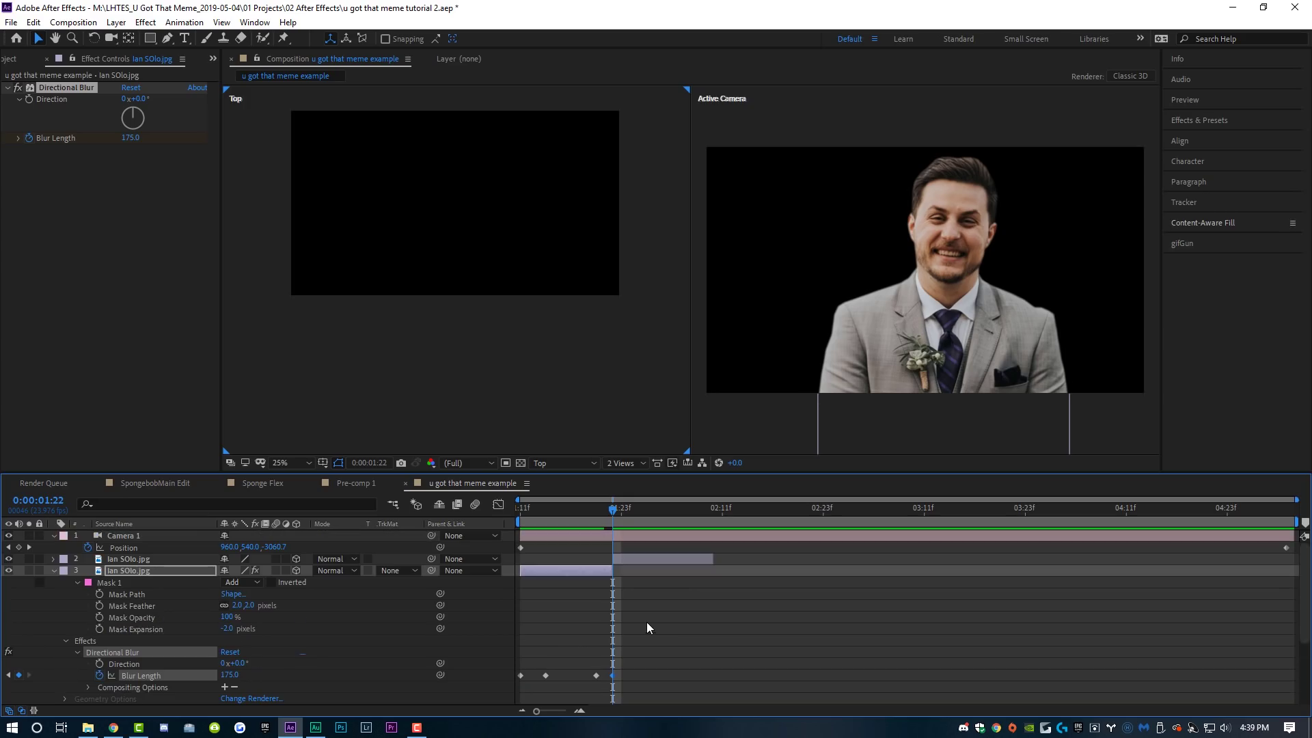
# - Apply Directional Blur to the close-up layer and keyframe Blur Length 175 at 0:00:01:22
pyautogui.click(641, 558)
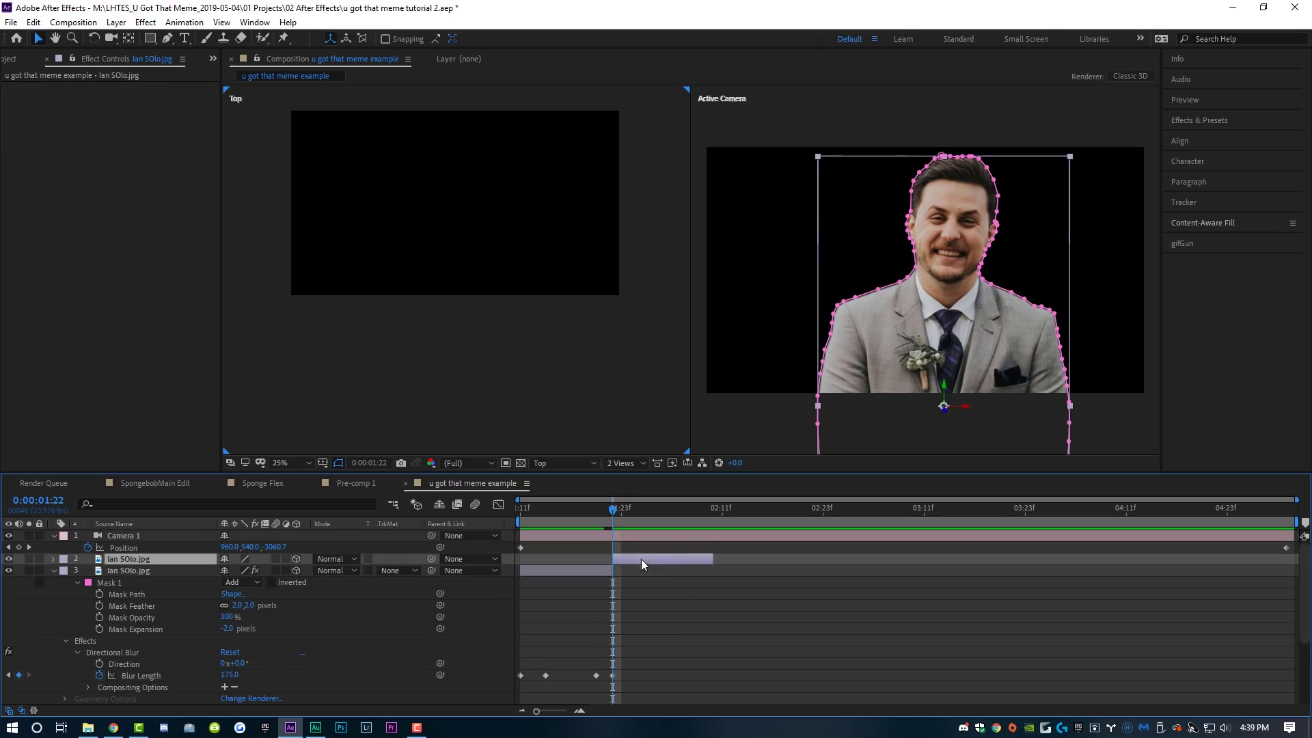
pyautogui.click(146, 22)
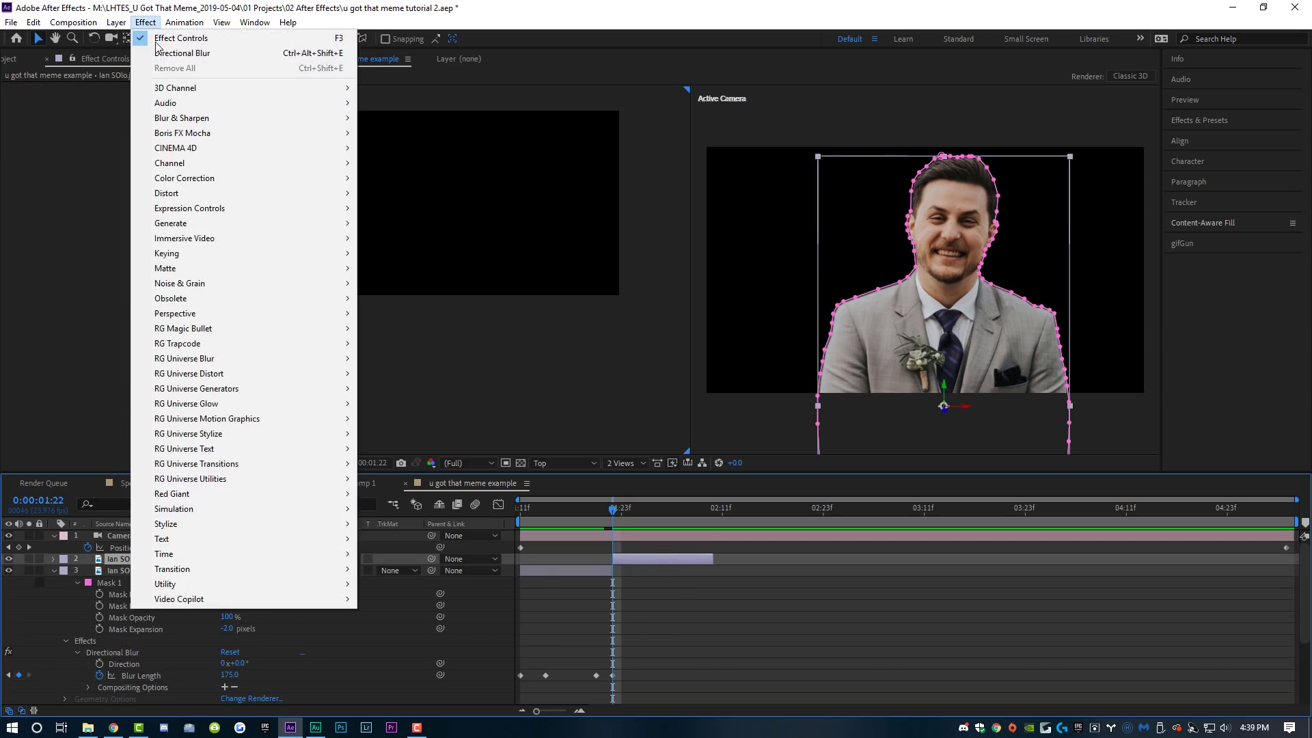
pyautogui.click(197, 55)
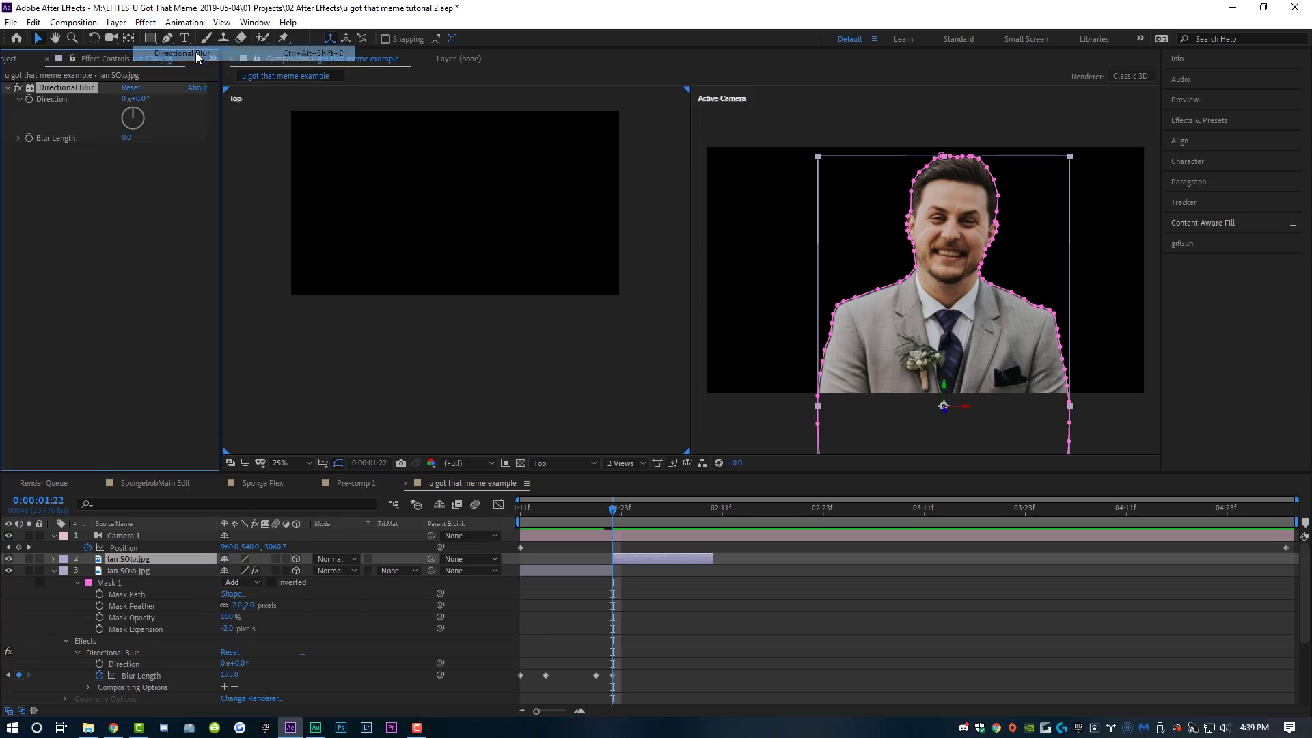
pyautogui.click(28, 138)
pyautogui.click(126, 138)
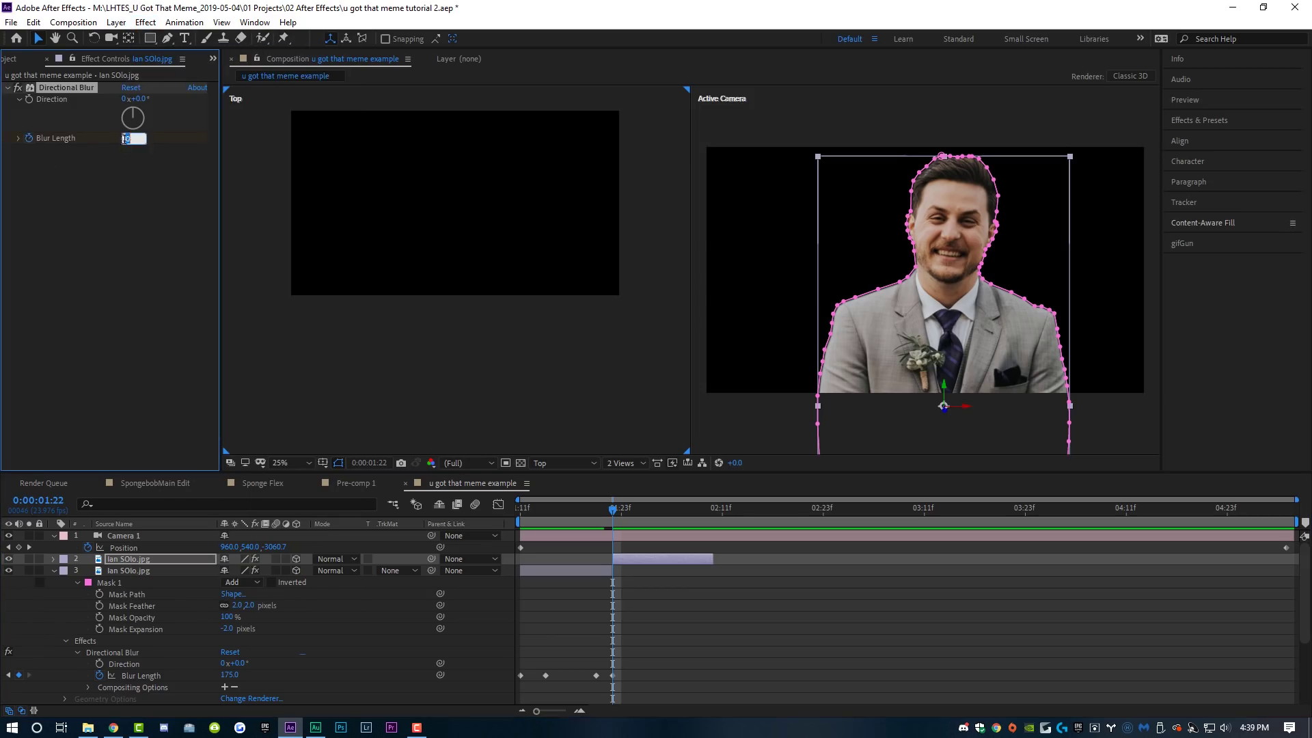
pyautogui.press('Return')
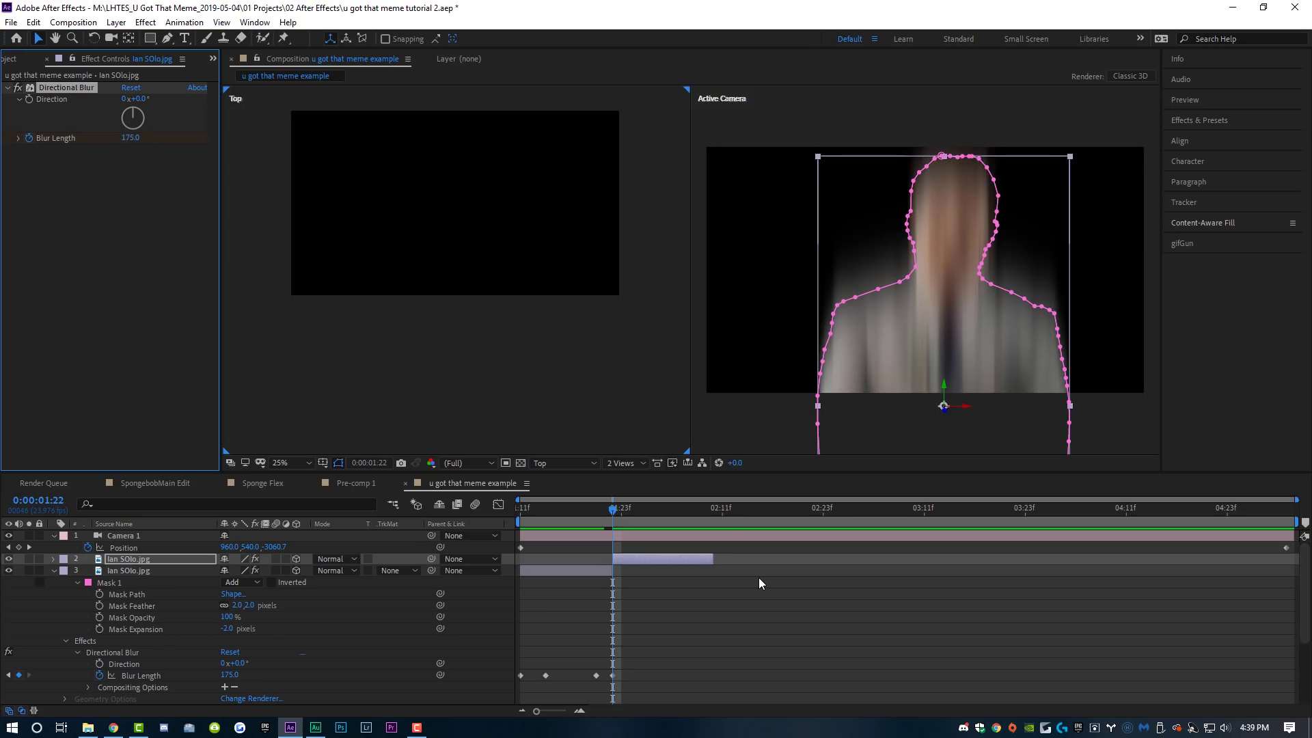
# - Keyframe Blur Length 0 three frames later at 0:00:02:01 and scrub to check the transition
pyautogui.press('pagedown')
pyautogui.press('pagedown')
pyautogui.press('pagedown')
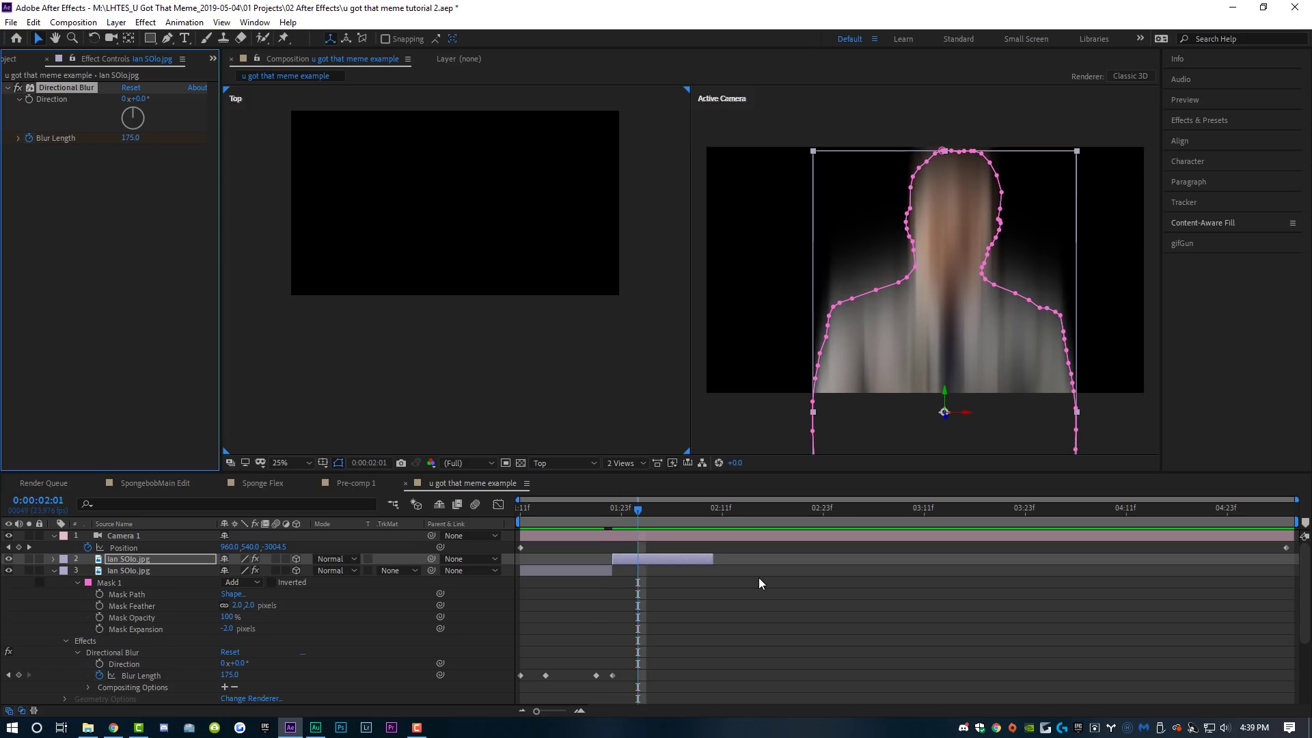
pyautogui.click(126, 139)
pyautogui.press('Return')
pyautogui.moveTo(638, 509); pyautogui.dragTo(596, 516)
pyautogui.click(572, 536)
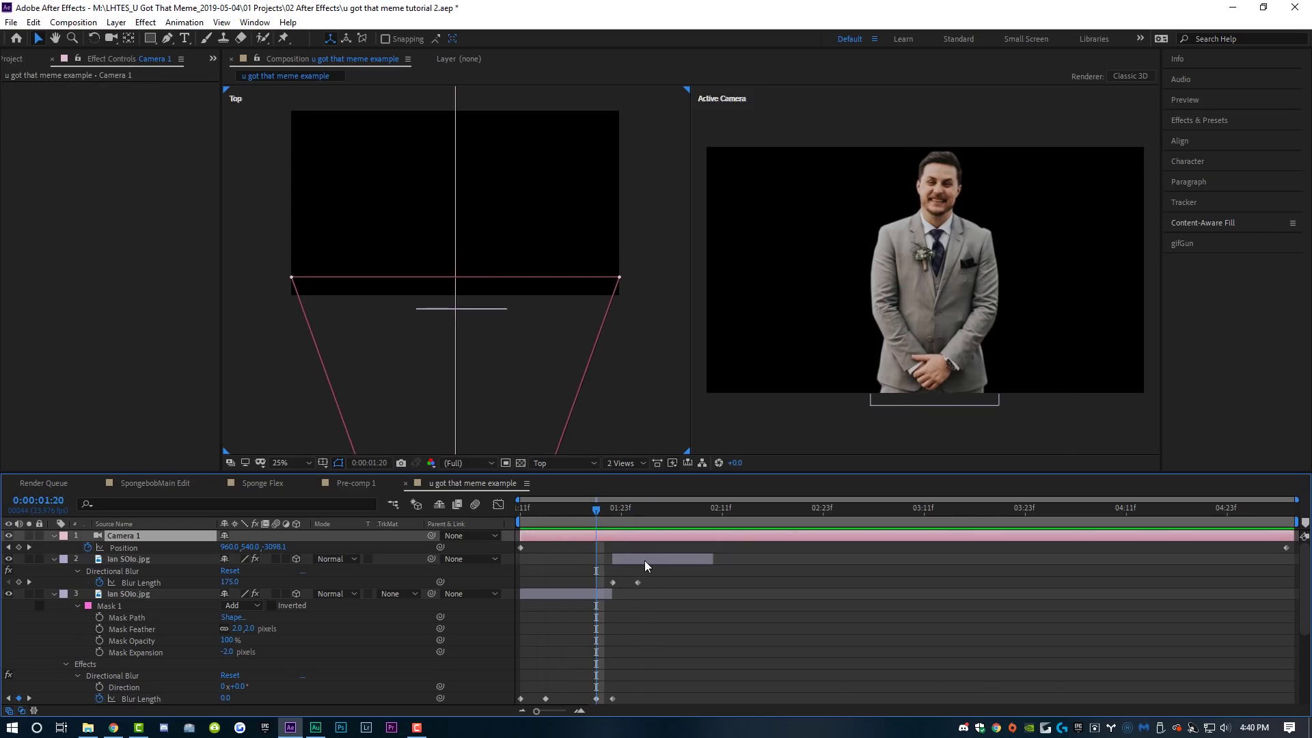
# - Scrub and play a preview of the blur transitions between the cutout segments
pyautogui.click(646, 560)
pyautogui.moveTo(597, 511); pyautogui.dragTo(377, 538)
pyautogui.press('space')
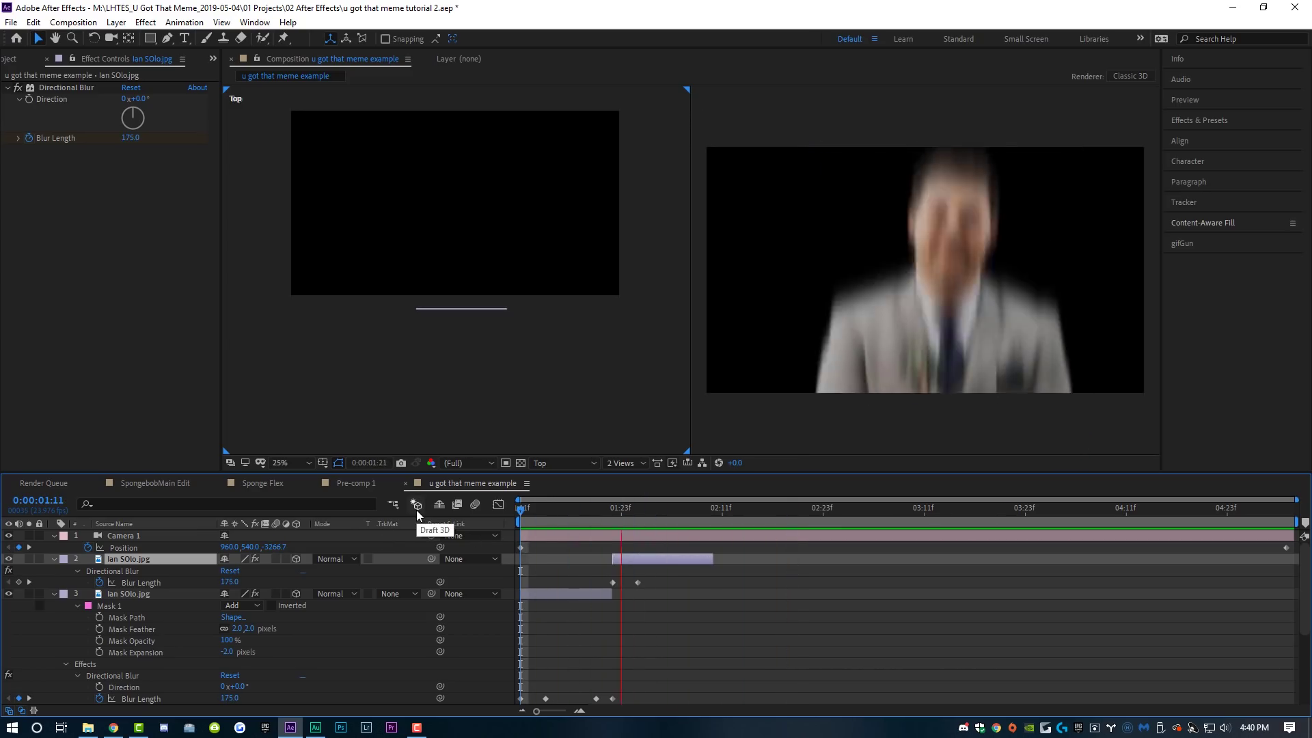
pyautogui.press('space')
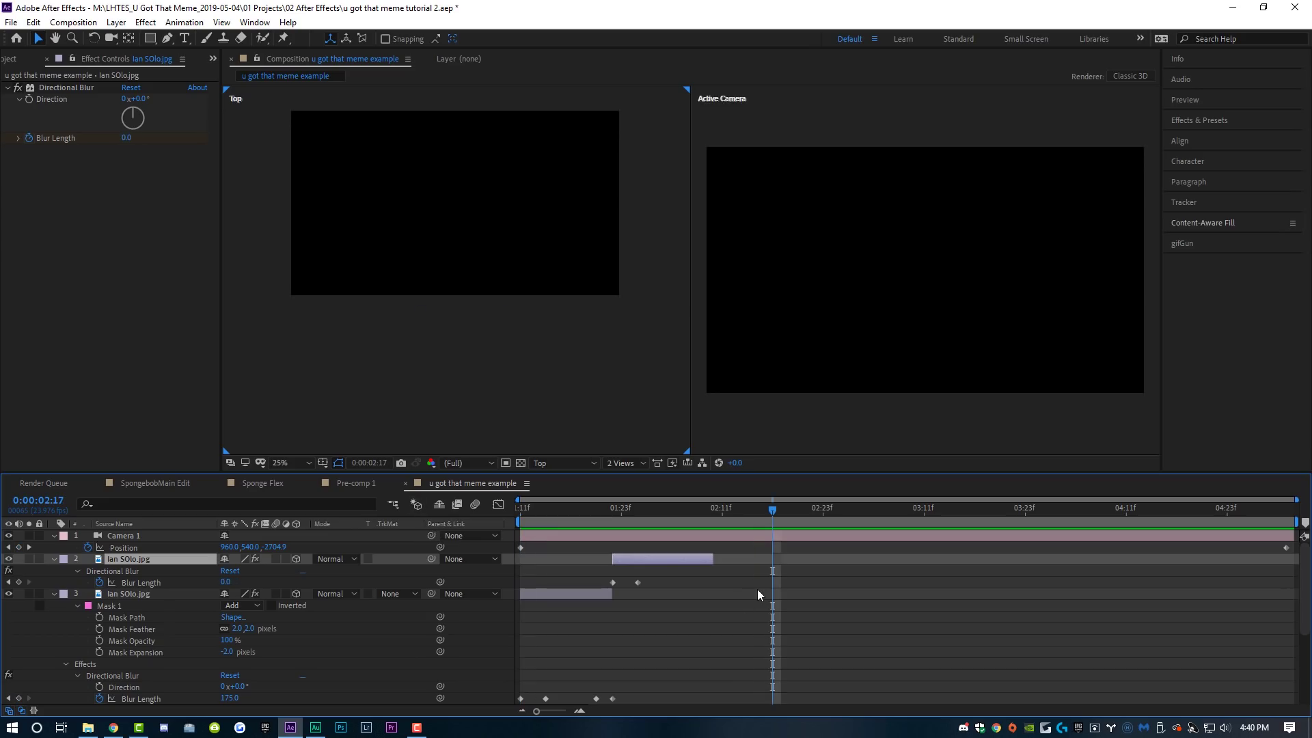
# - Select all layers, collapse their expanded properties, and deselect
pyautogui.hotkey('ctrl', 'a')
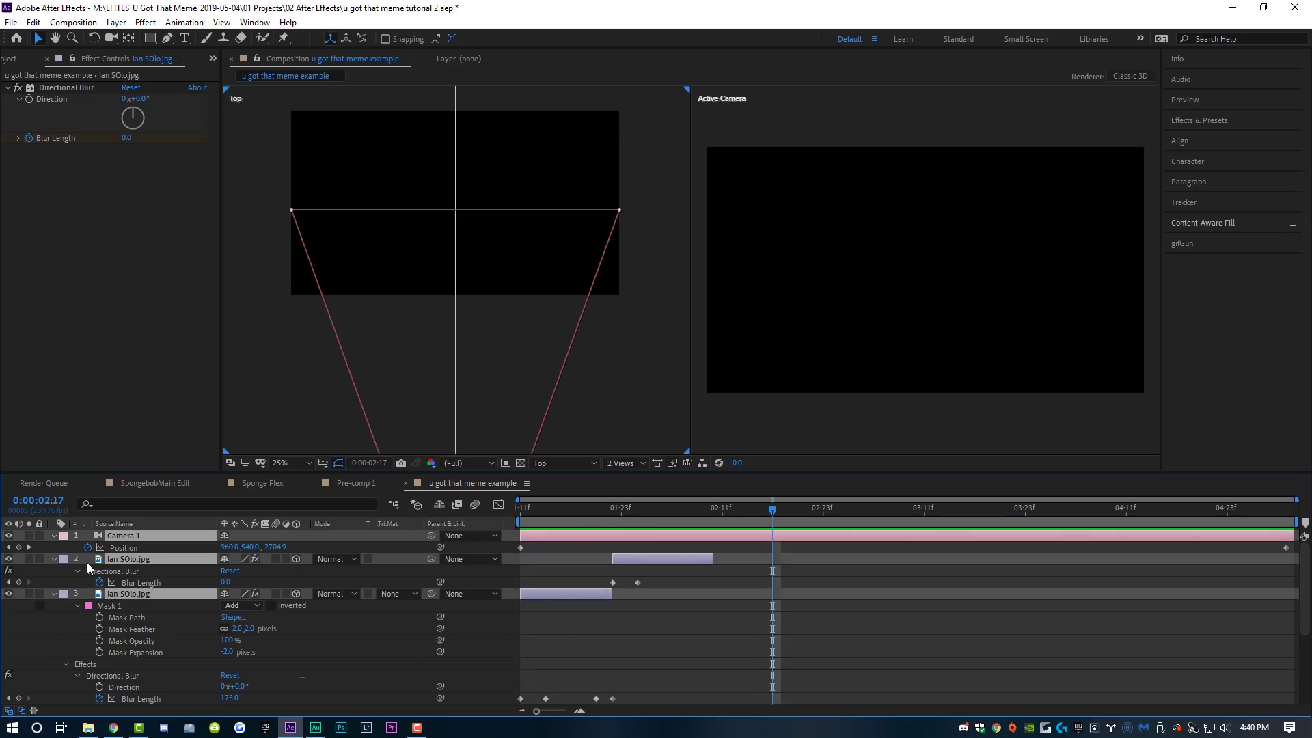
pyautogui.press('u')
pyautogui.click(675, 633)
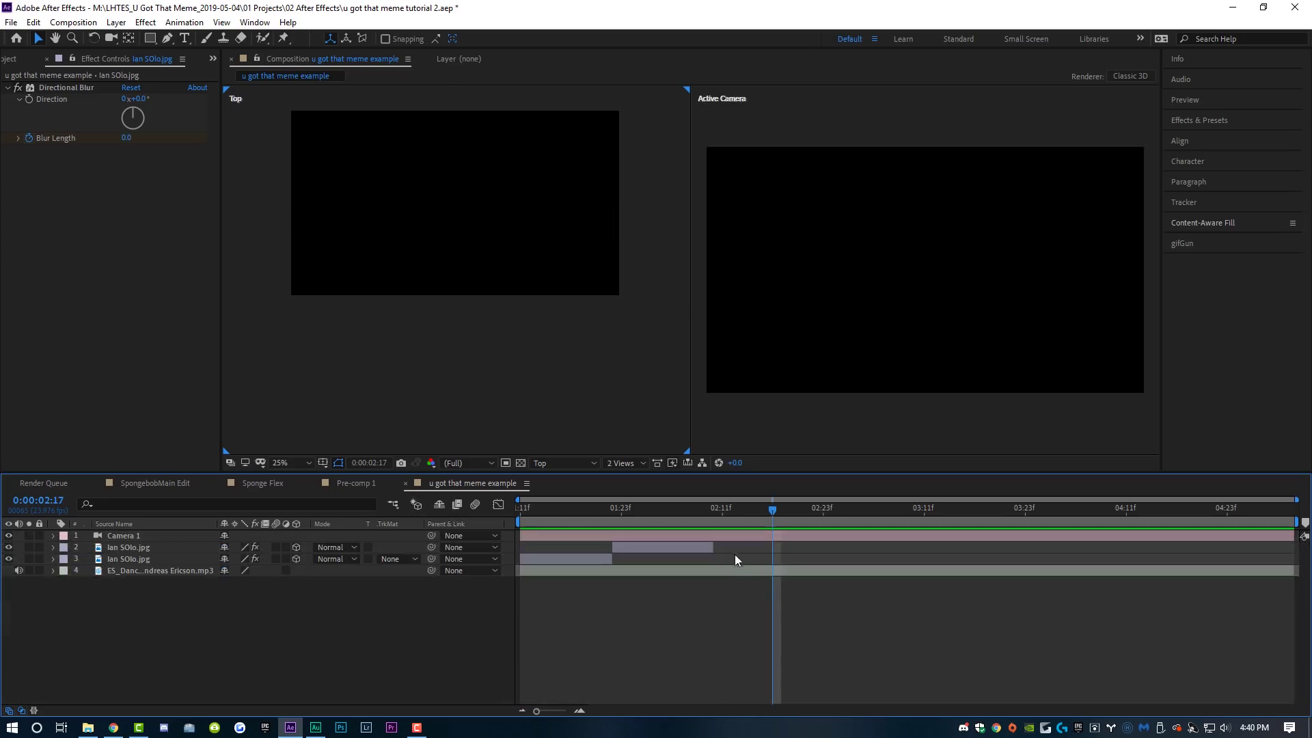
pyautogui.click(560, 559)
pyautogui.click(675, 546)
pyautogui.keyDown('shift'); pyautogui.click(723, 510); pyautogui.keyUp('shift')
pyautogui.moveTo(723, 509); pyautogui.dragTo(571, 518)
pyautogui.click(590, 557)
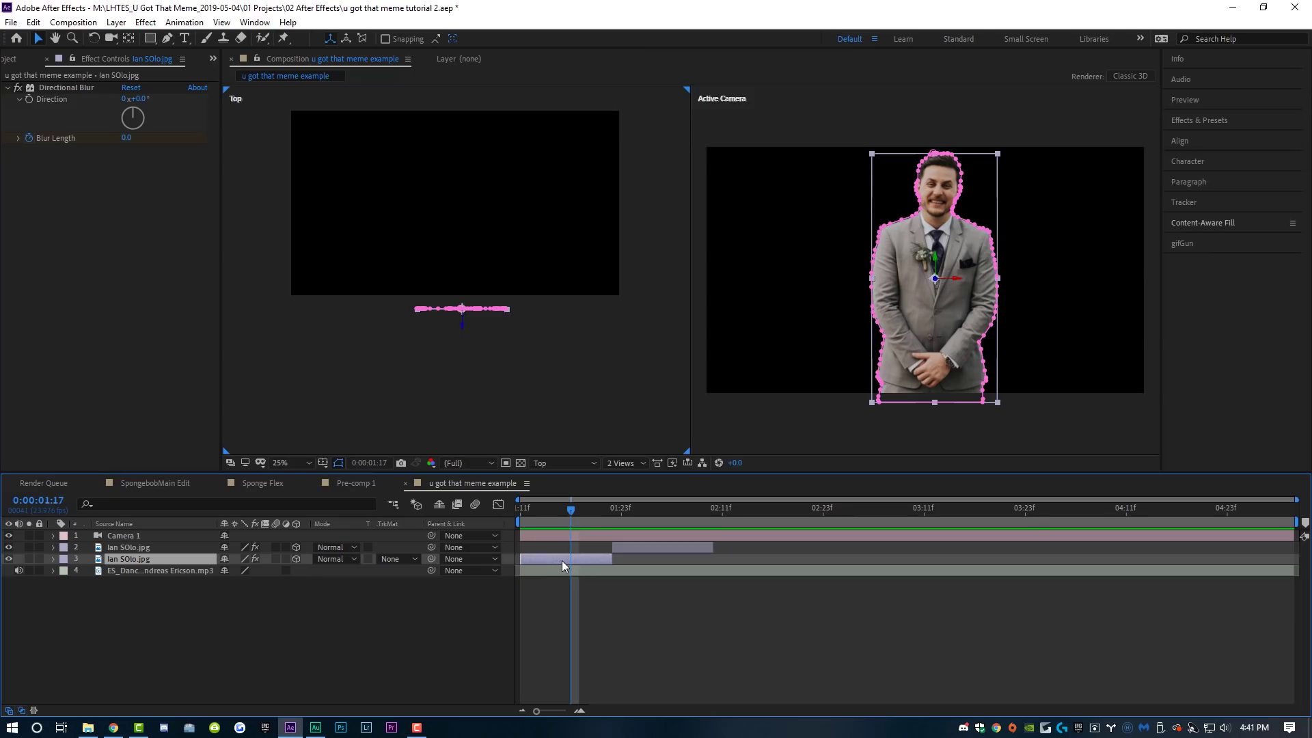
# - Duplicate the full-body cutout and shift the copy to the right in 3D space
pyautogui.hotkey('ctrl', 'd')
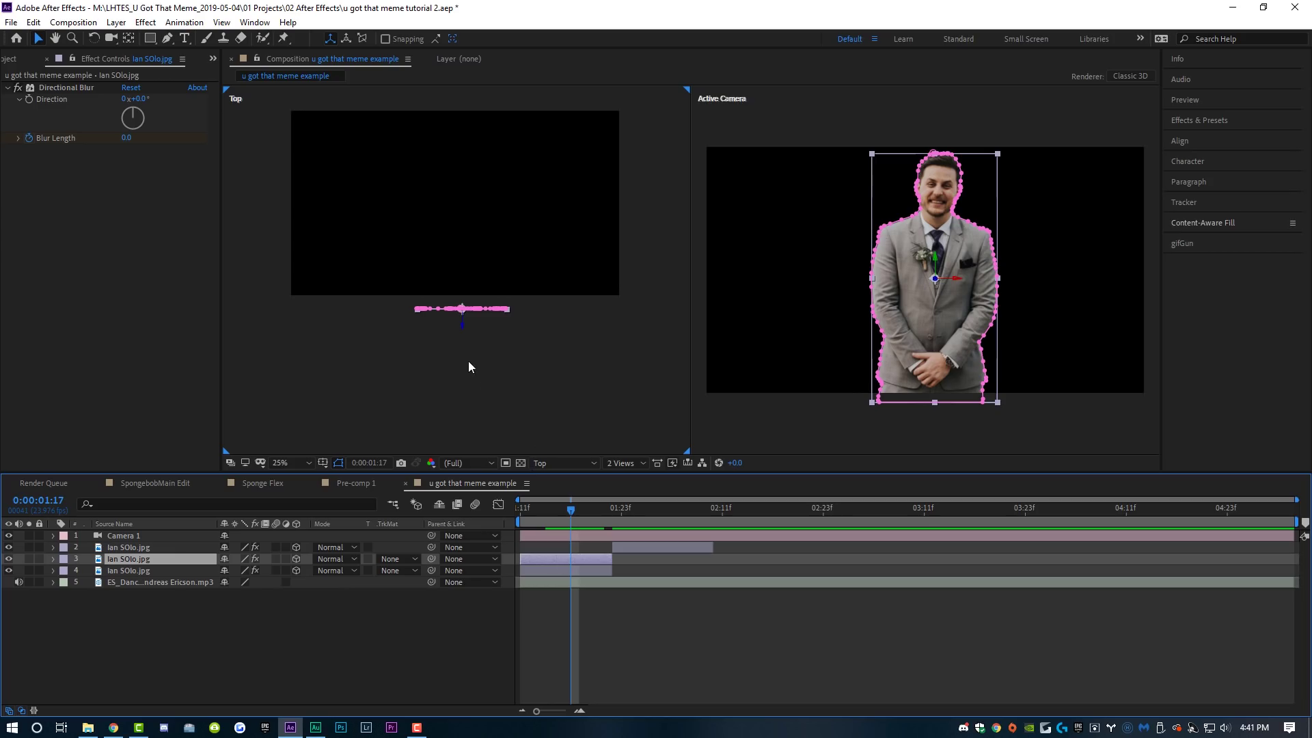
pyautogui.moveTo(467, 338); pyautogui.dragTo(607, 297)
pyautogui.moveTo(967, 286); pyautogui.dragTo(1051, 295)
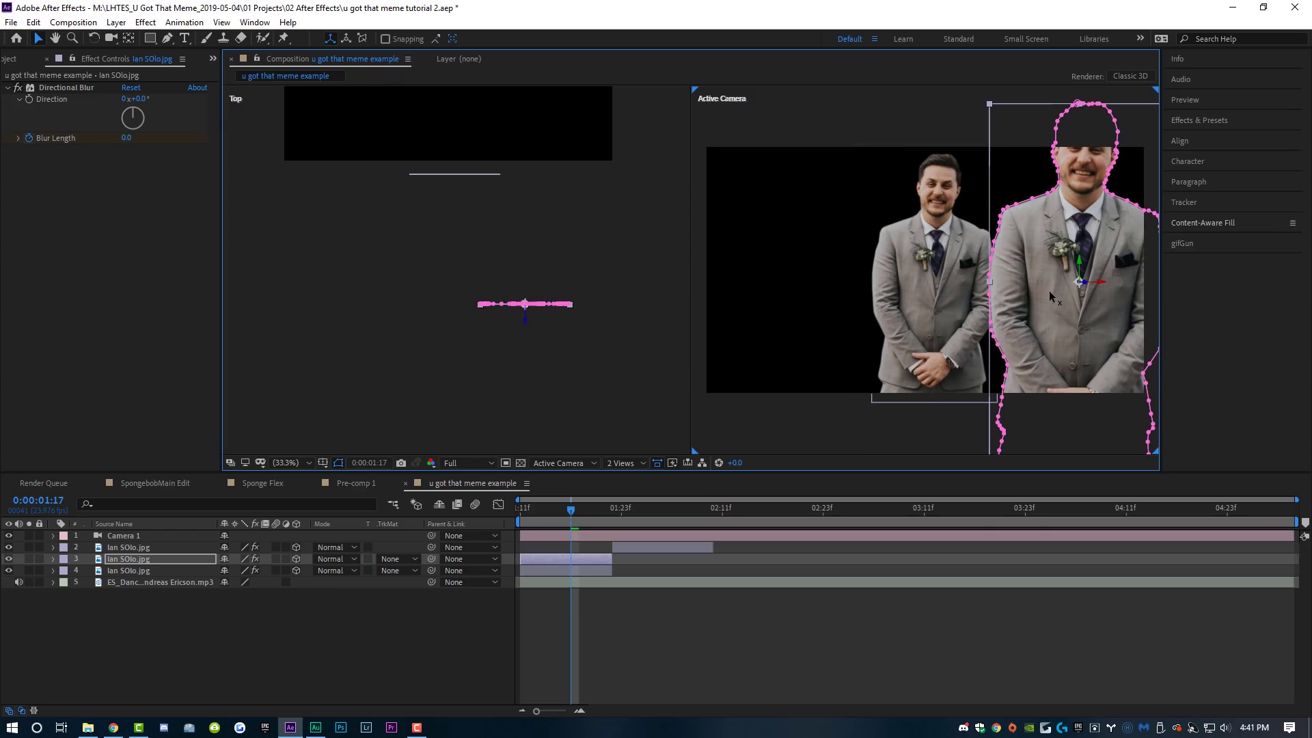
# - Apply a Gaussian Blur to the duplicate cutout and raise its Blurriness
pyautogui.click(147, 22)
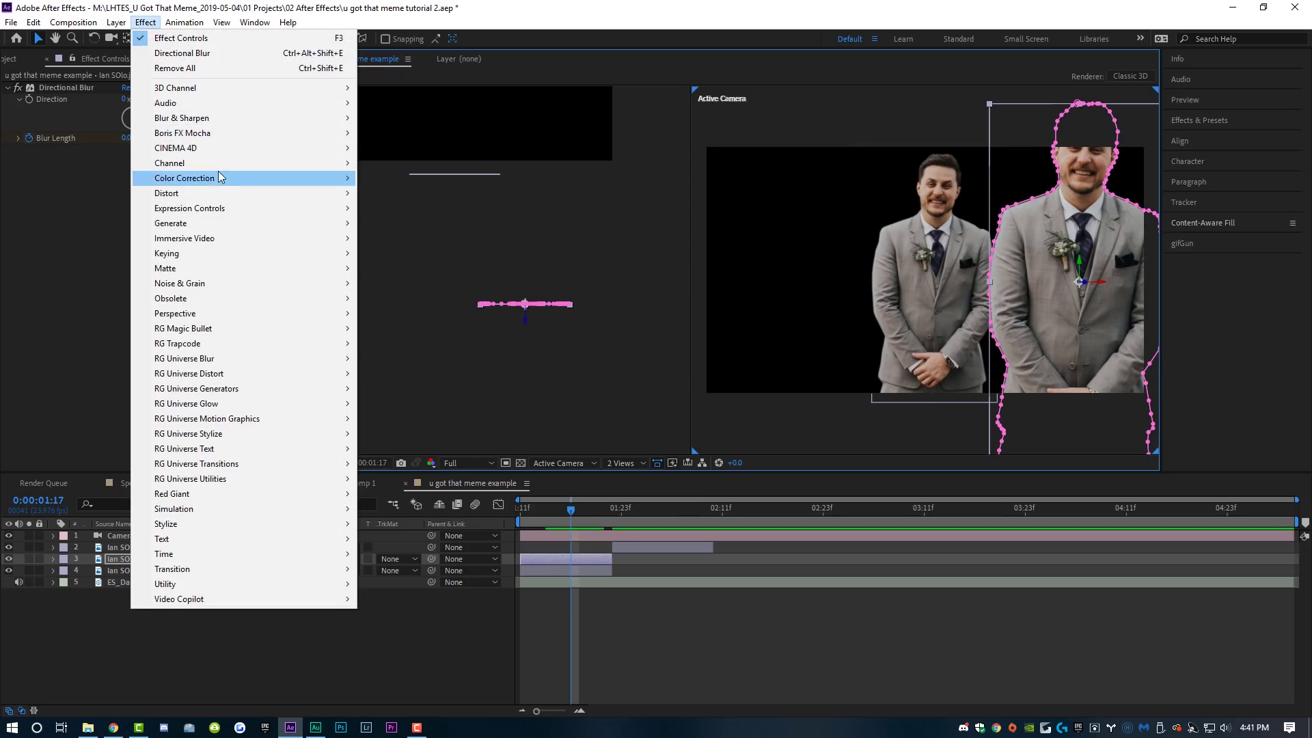
pyautogui.moveTo(217, 176)
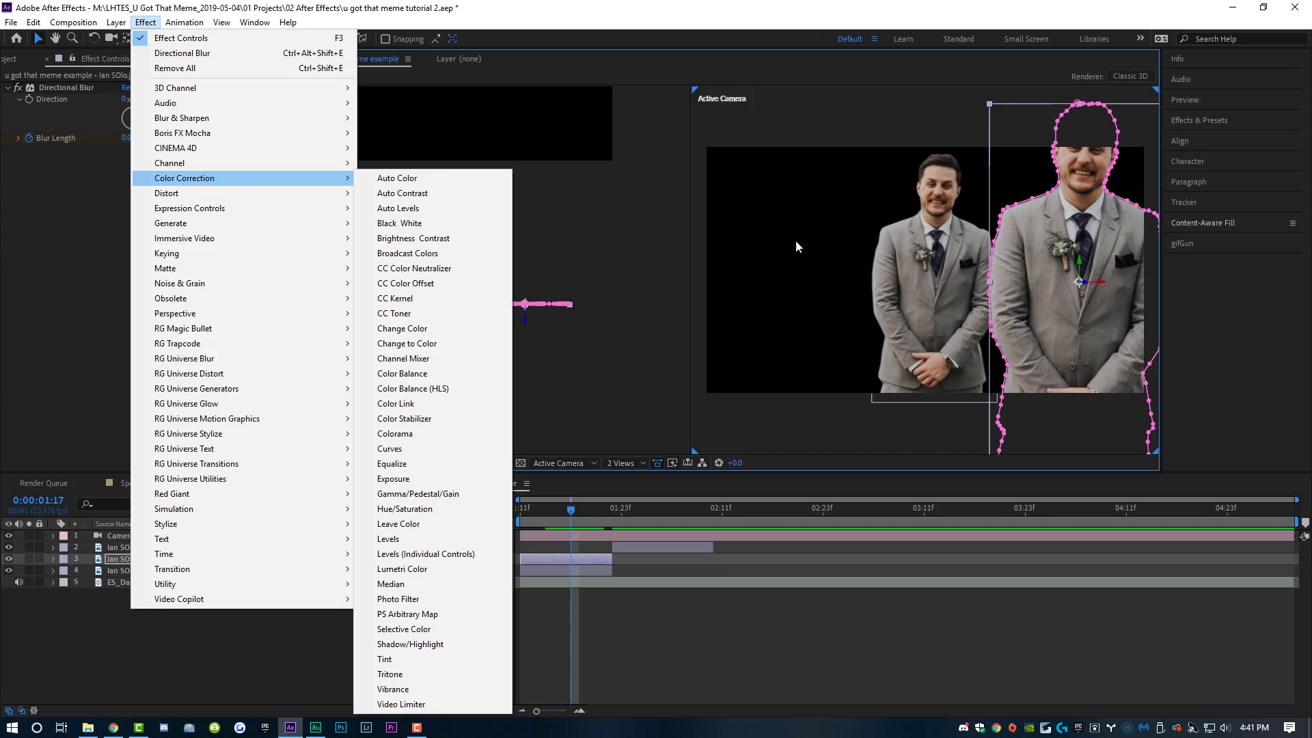
pyautogui.moveTo(328, 118)
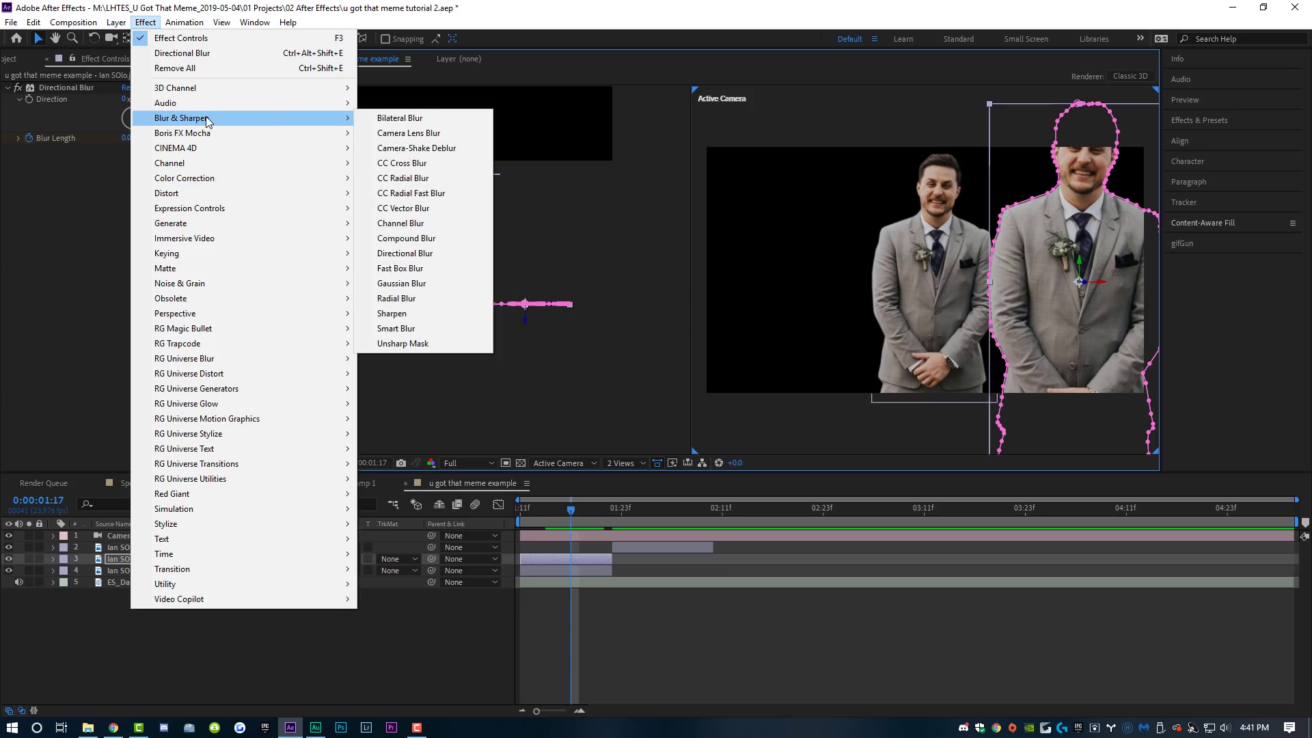
pyautogui.click(410, 283)
pyautogui.moveTo(127, 161); pyautogui.dragTo(240, 162)
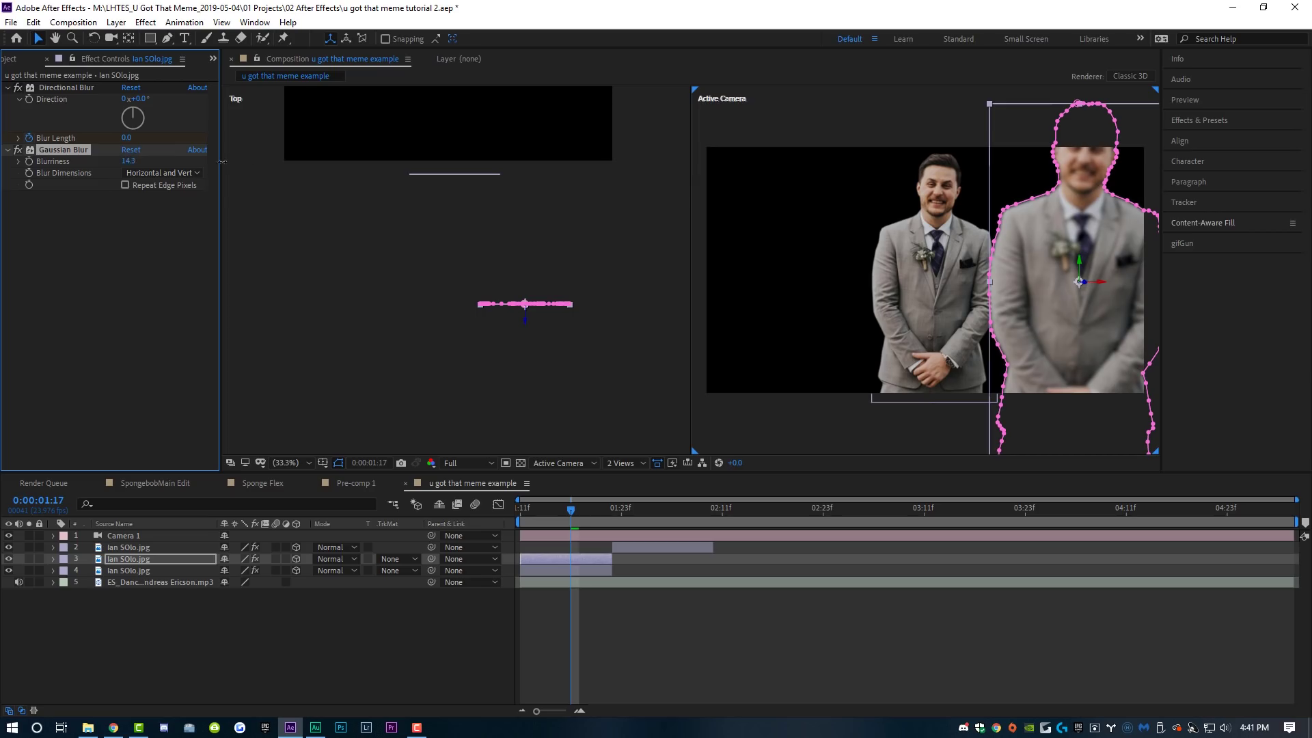
# - Scrub around 0:00:01:17 to check the blurred copy, then select the sharp layer 4
pyautogui.click(707, 619)
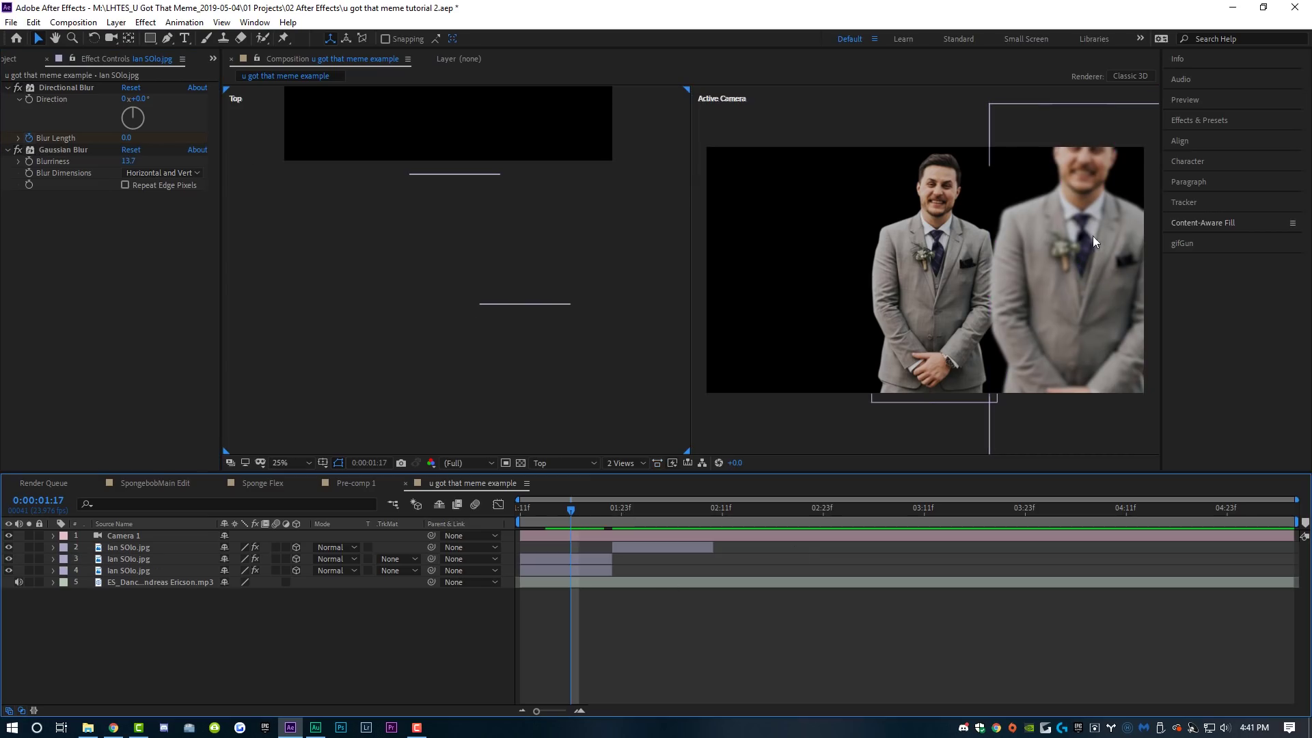
pyautogui.moveTo(571, 511)
pyautogui.mouseDown()
pyautogui.moveTo(494, 516)
pyautogui.moveTo(608, 522)
pyautogui.moveTo(569, 519)
pyautogui.mouseUp()
pyautogui.click(555, 571)
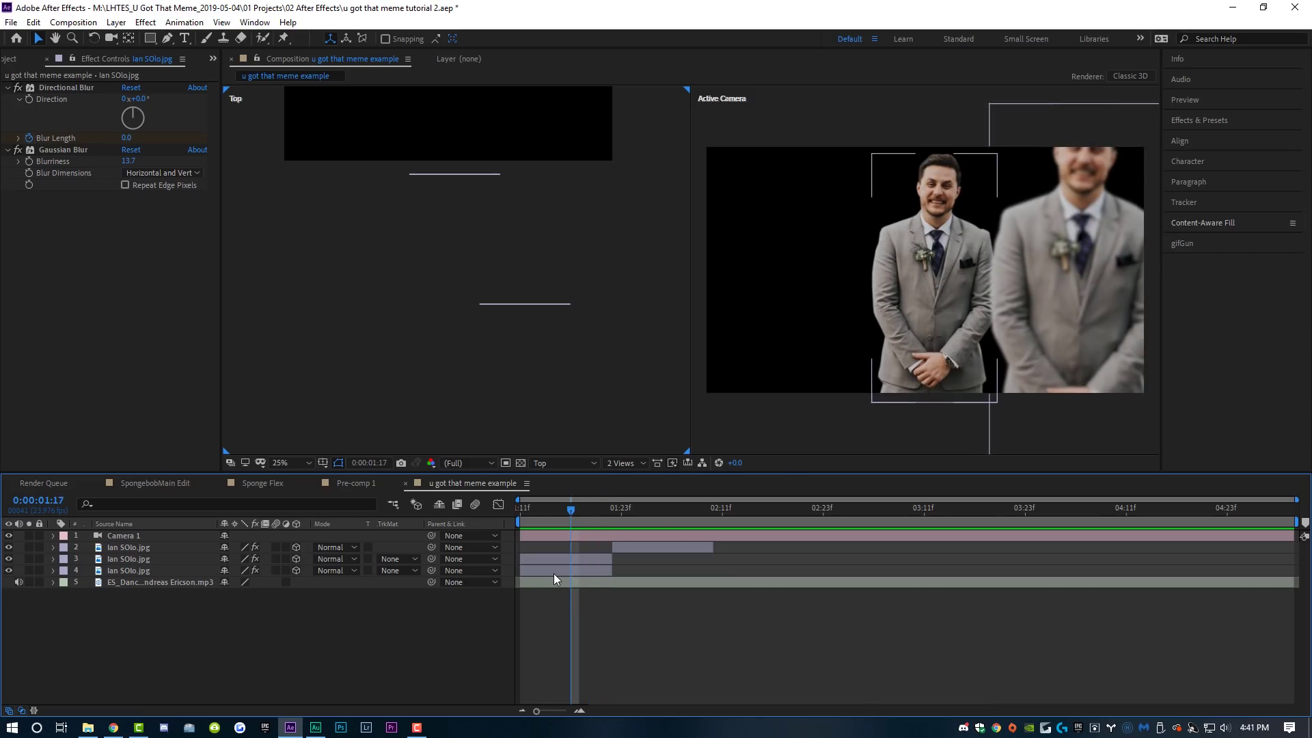
pyautogui.click(554, 572)
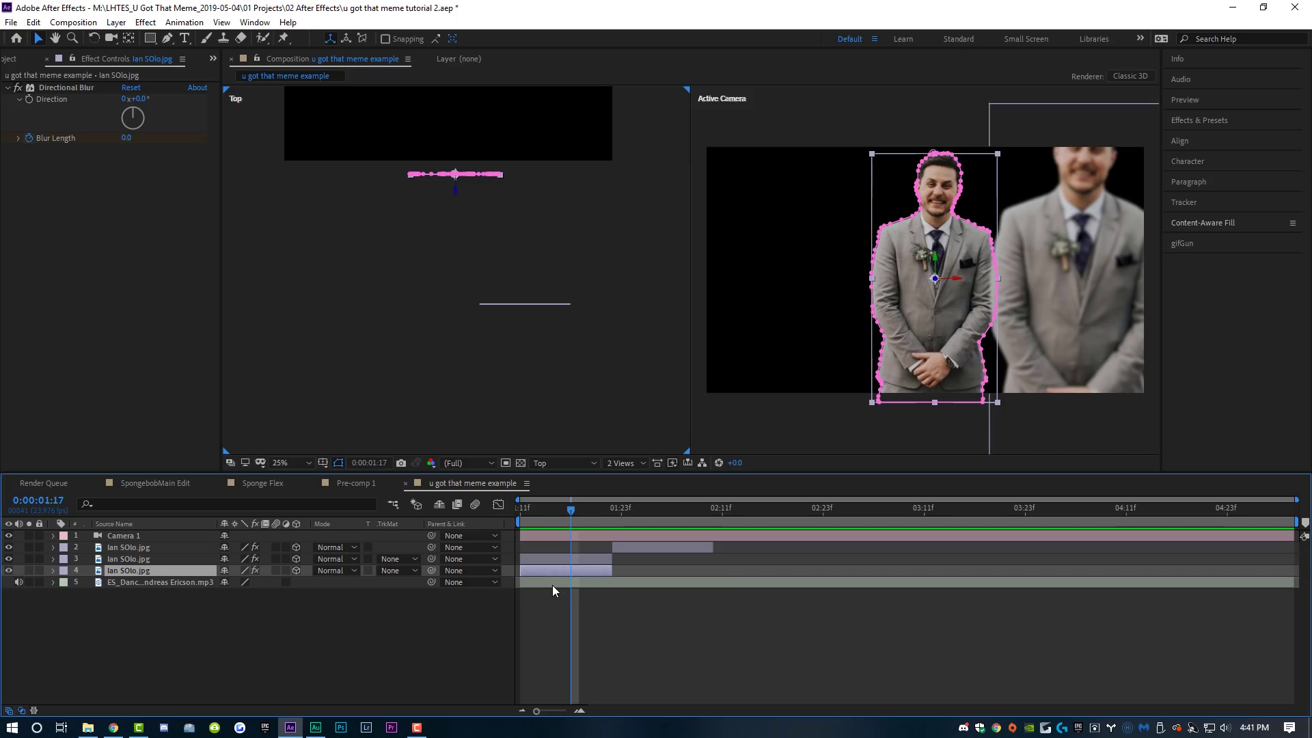
# - Duplicate the sharp cutout, push the copy back and to the left, and nudge the large blurred copy right
pyautogui.hotkey('ctrl', 'd')
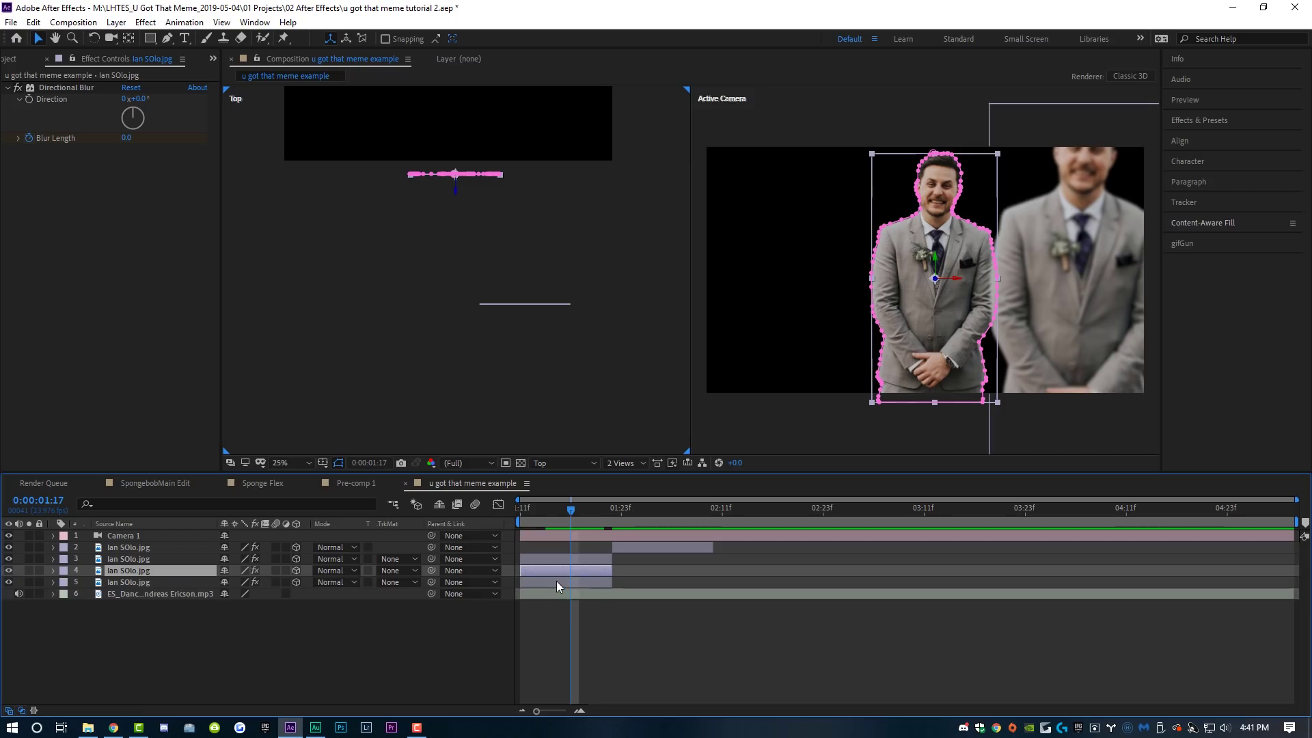
pyautogui.click(556, 580)
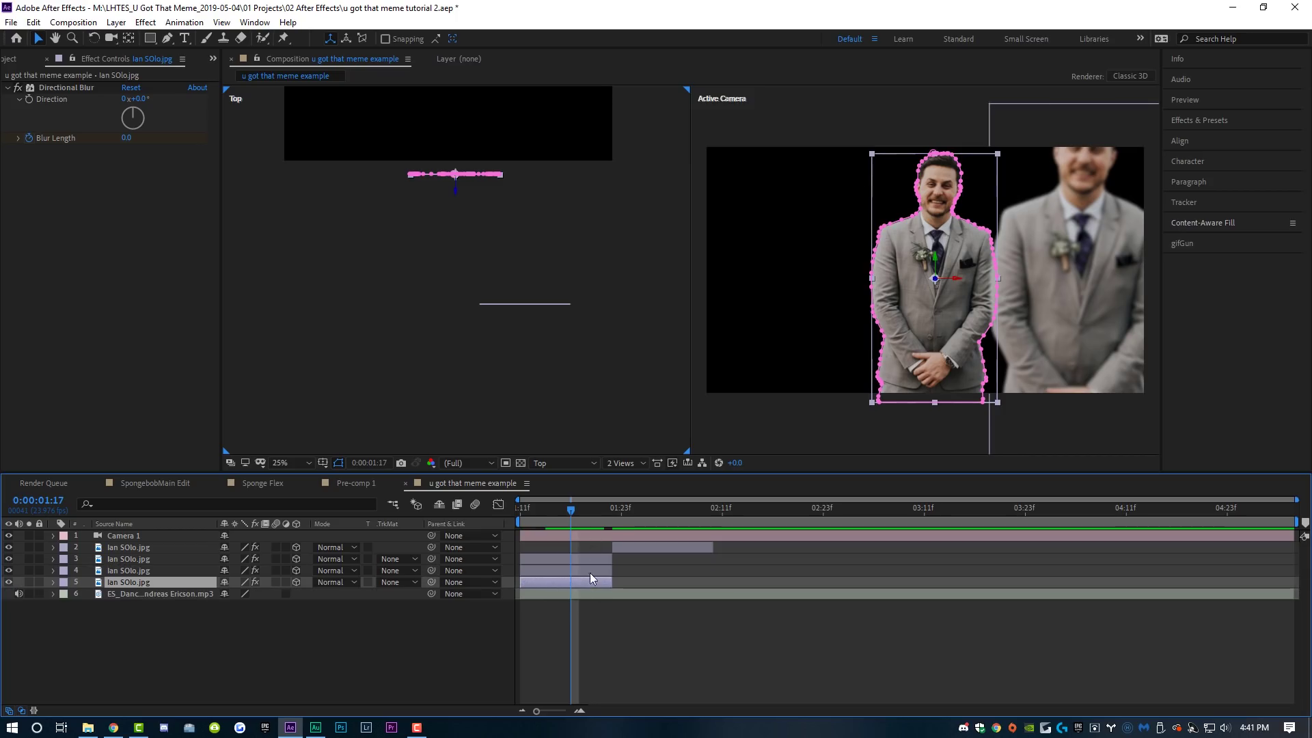
pyautogui.click(557, 572)
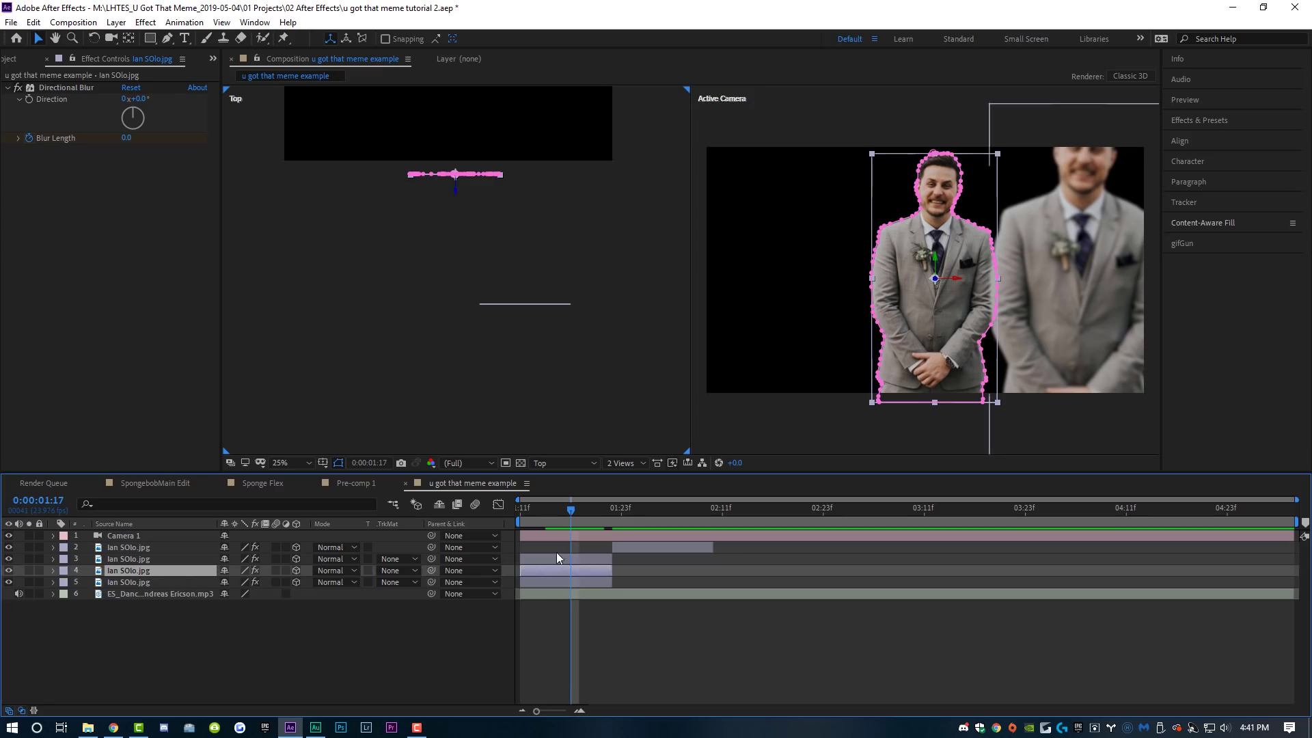
pyautogui.click(556, 559)
pyautogui.click(551, 582)
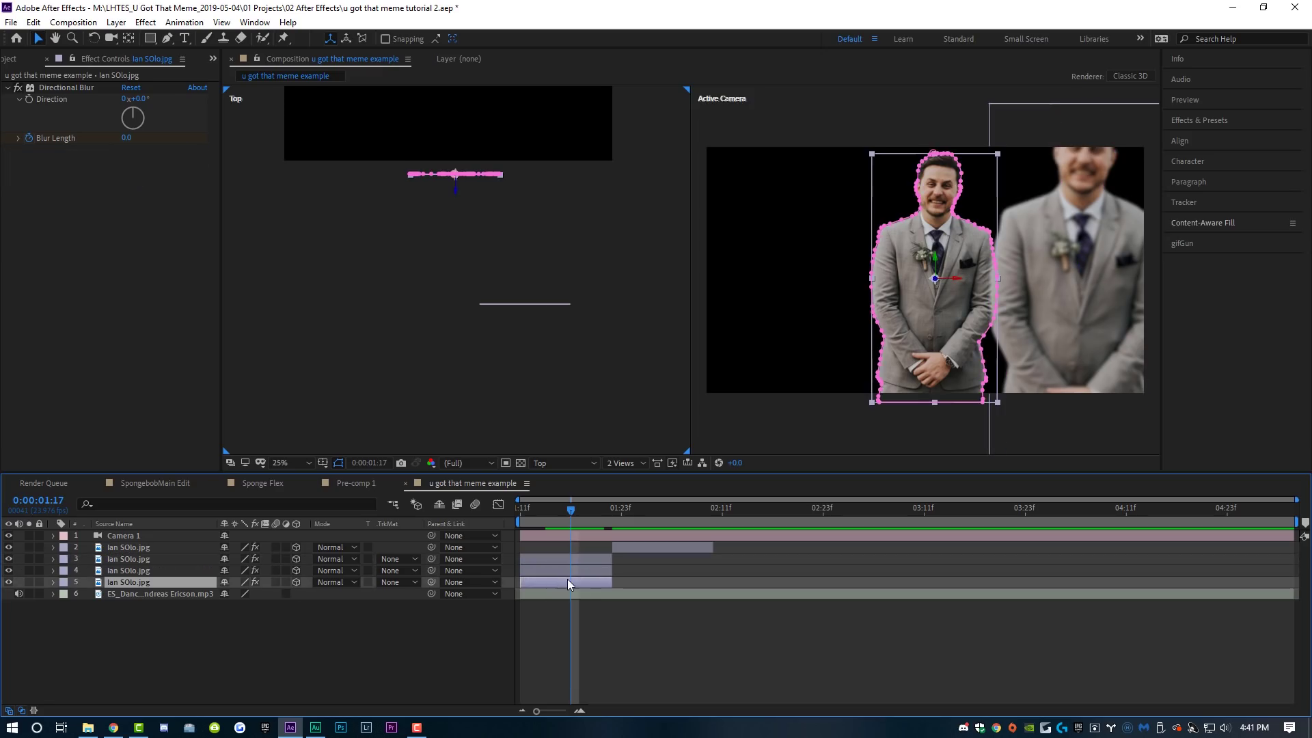
pyautogui.moveTo(476, 170)
pyautogui.mouseDown()
pyautogui.moveTo(477, 258)
pyautogui.moveTo(455, 246)
pyautogui.moveTo(453, 162)
pyautogui.mouseUp()
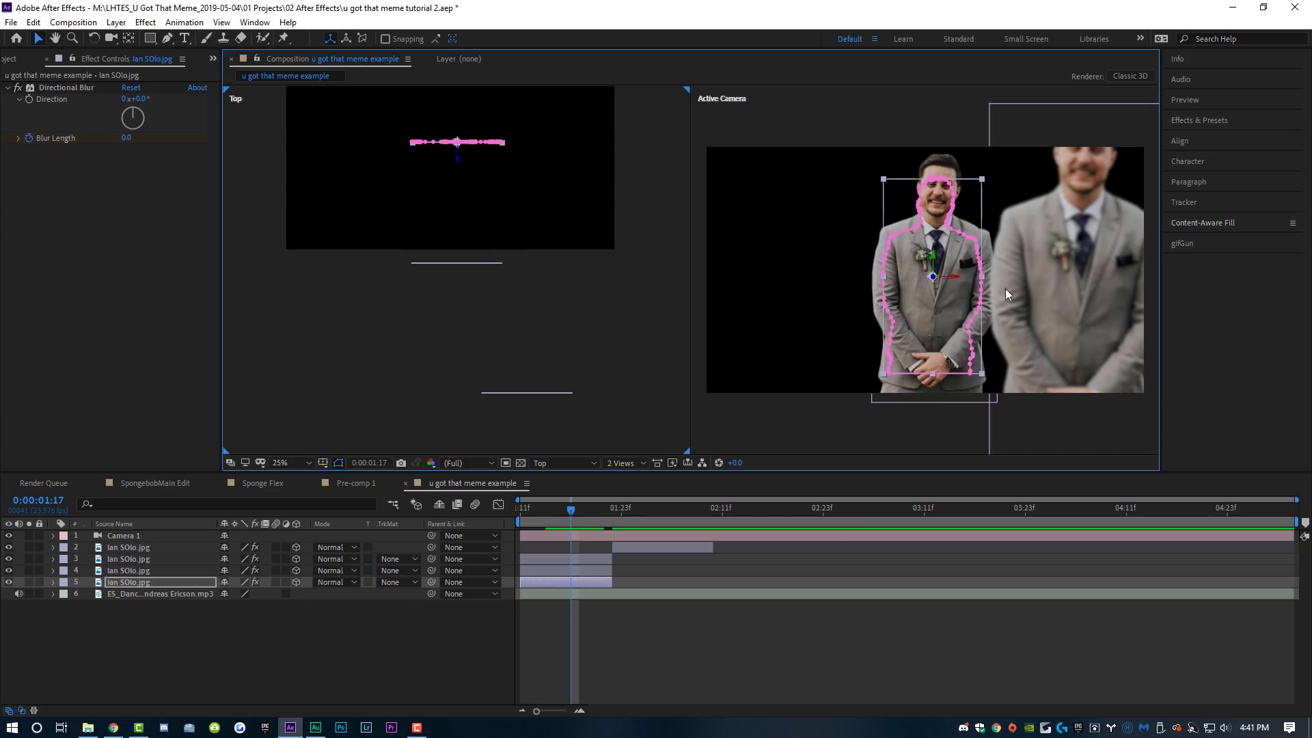
pyautogui.click(927, 277)
pyautogui.moveTo(927, 276); pyautogui.dragTo(810, 304)
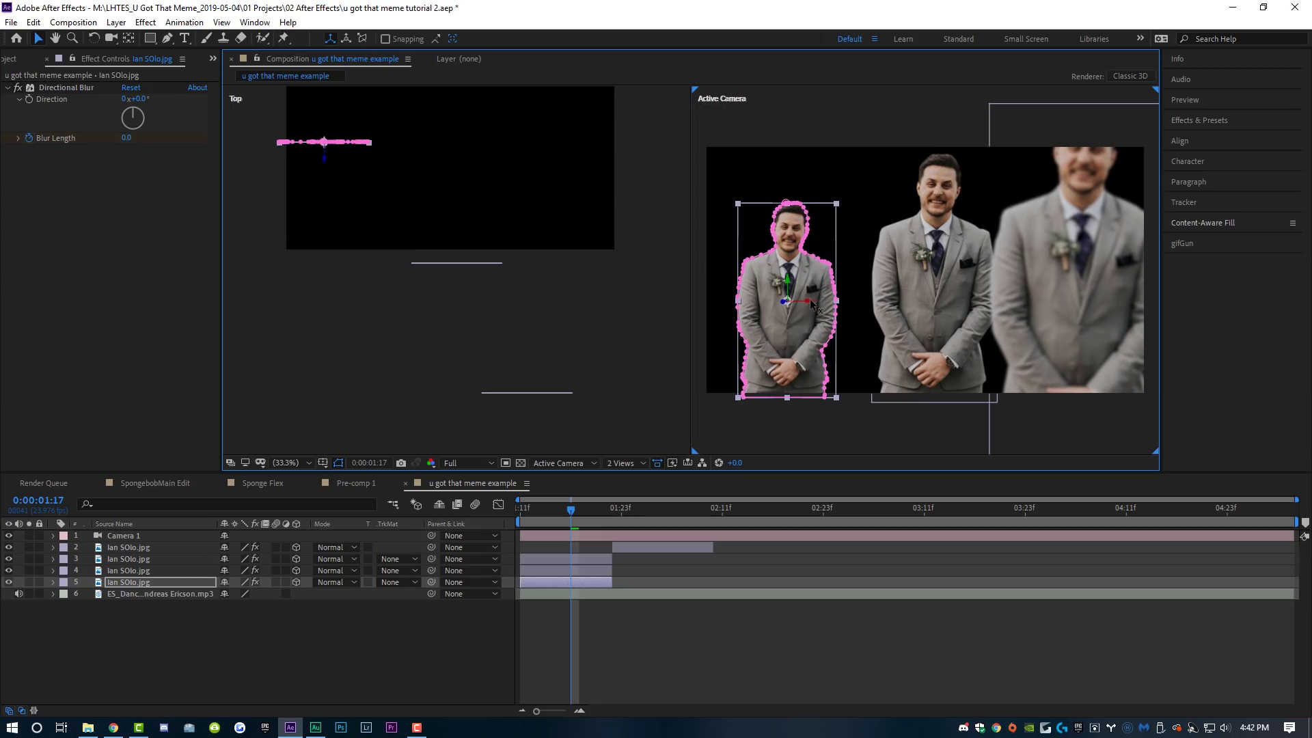
pyautogui.click(576, 559)
pyautogui.moveTo(1103, 286)
pyautogui.mouseDown()
pyautogui.moveTo(1136, 285)
pyautogui.moveTo(1121, 286)
pyautogui.mouseUp()
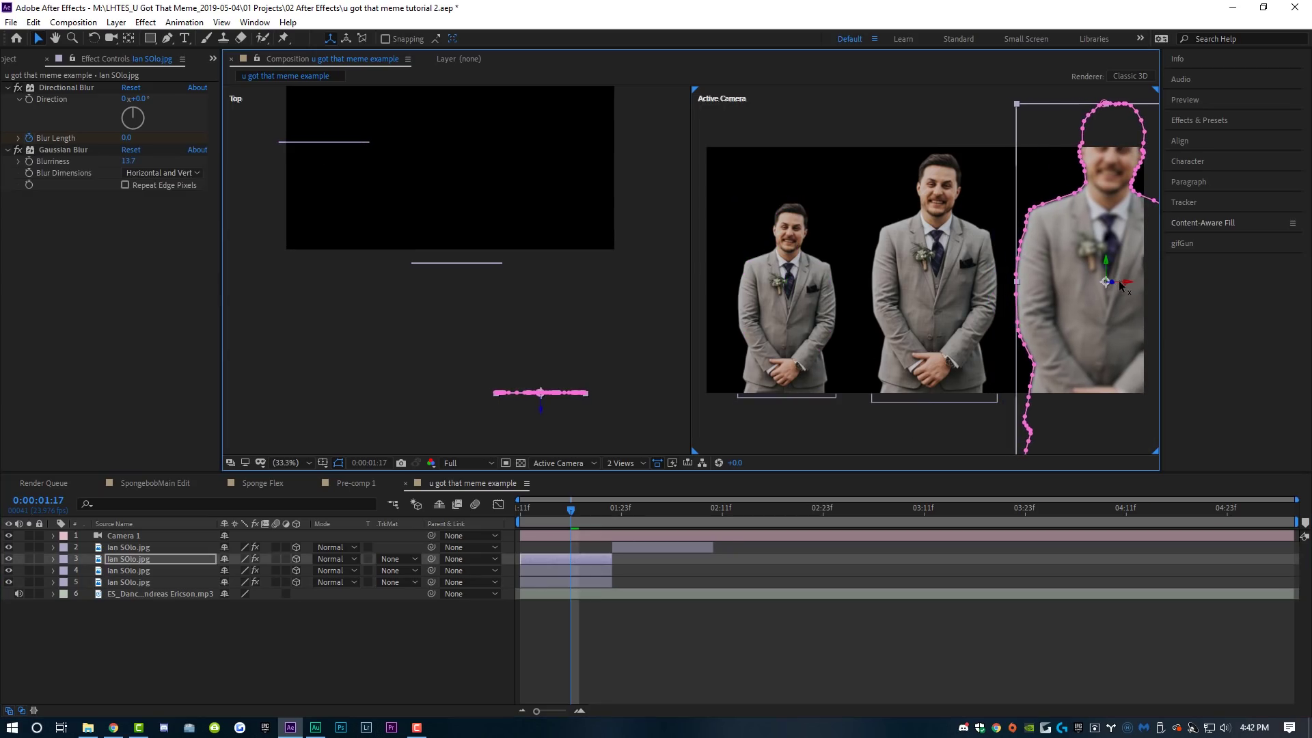
# - Give the small left copy a Gaussian Blur of about 23.8, then preview around 0:00:01:16
pyautogui.click(552, 583)
pyautogui.click(146, 22)
pyautogui.click(165, 55)
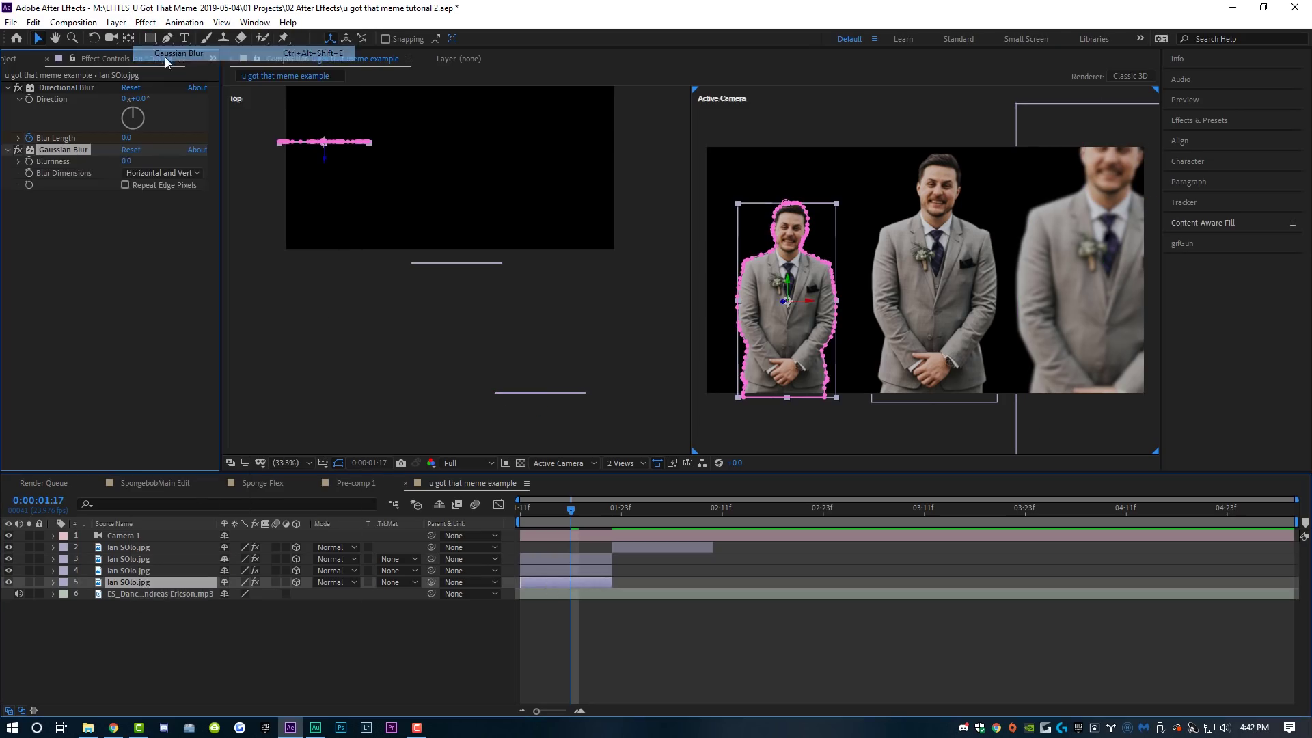
pyautogui.moveTo(261, 167); pyautogui.dragTo(301, 175)
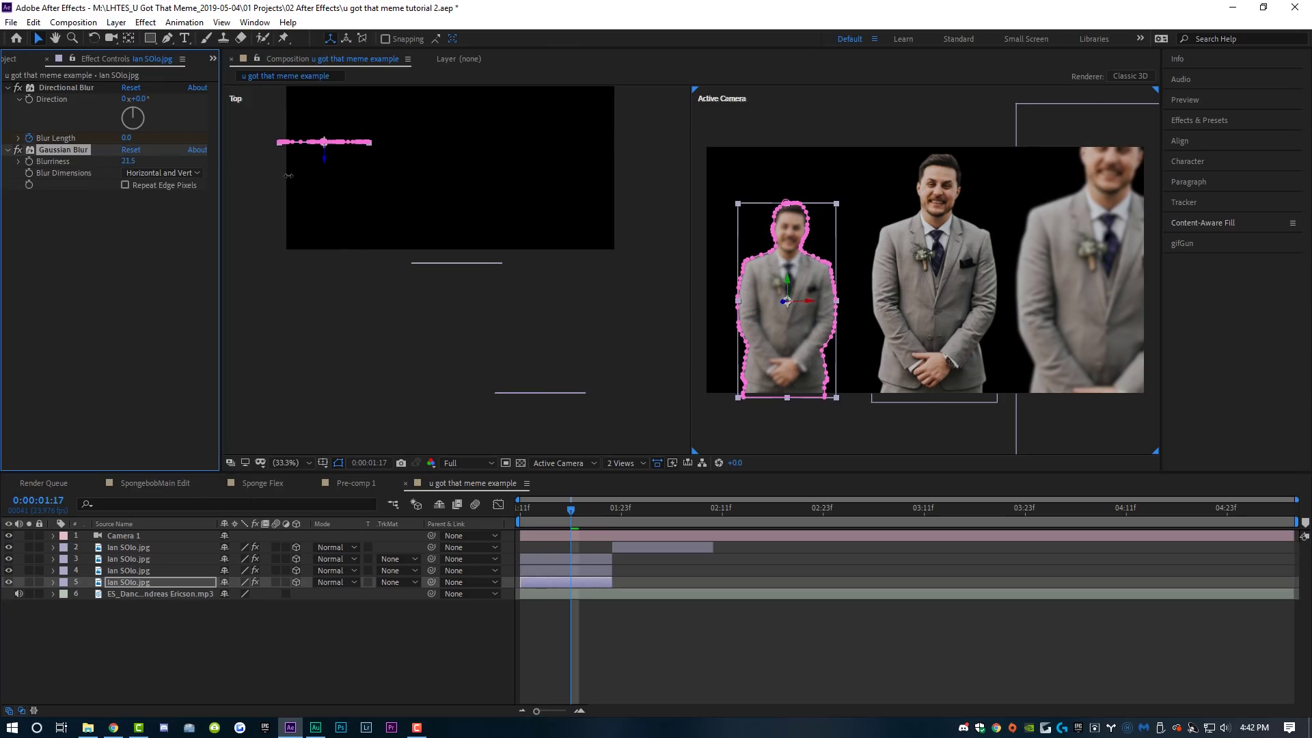
pyautogui.click(288, 176)
pyautogui.press('space')
pyautogui.moveTo(593, 507); pyautogui.dragTo(563, 507)
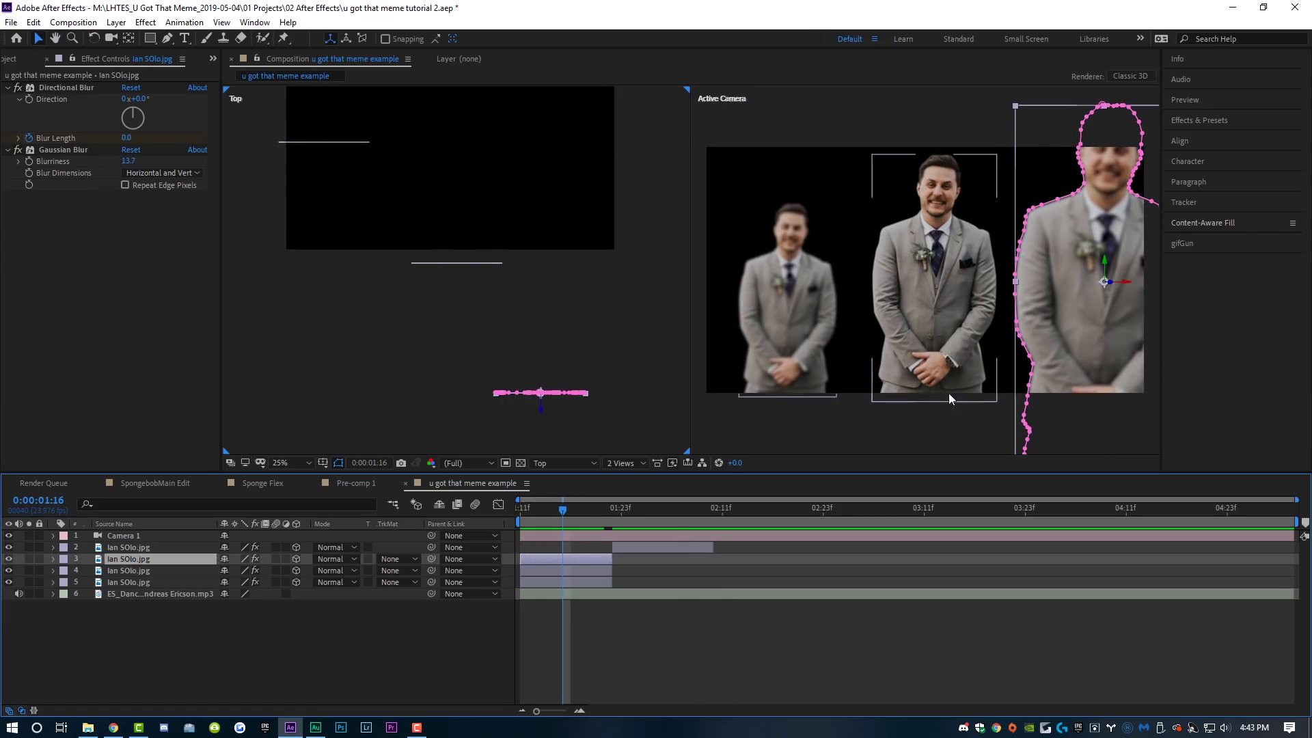
# - Check the U Got That reference video, then return to After Effects' Effects & Presets panel
pyautogui.click(114, 727)
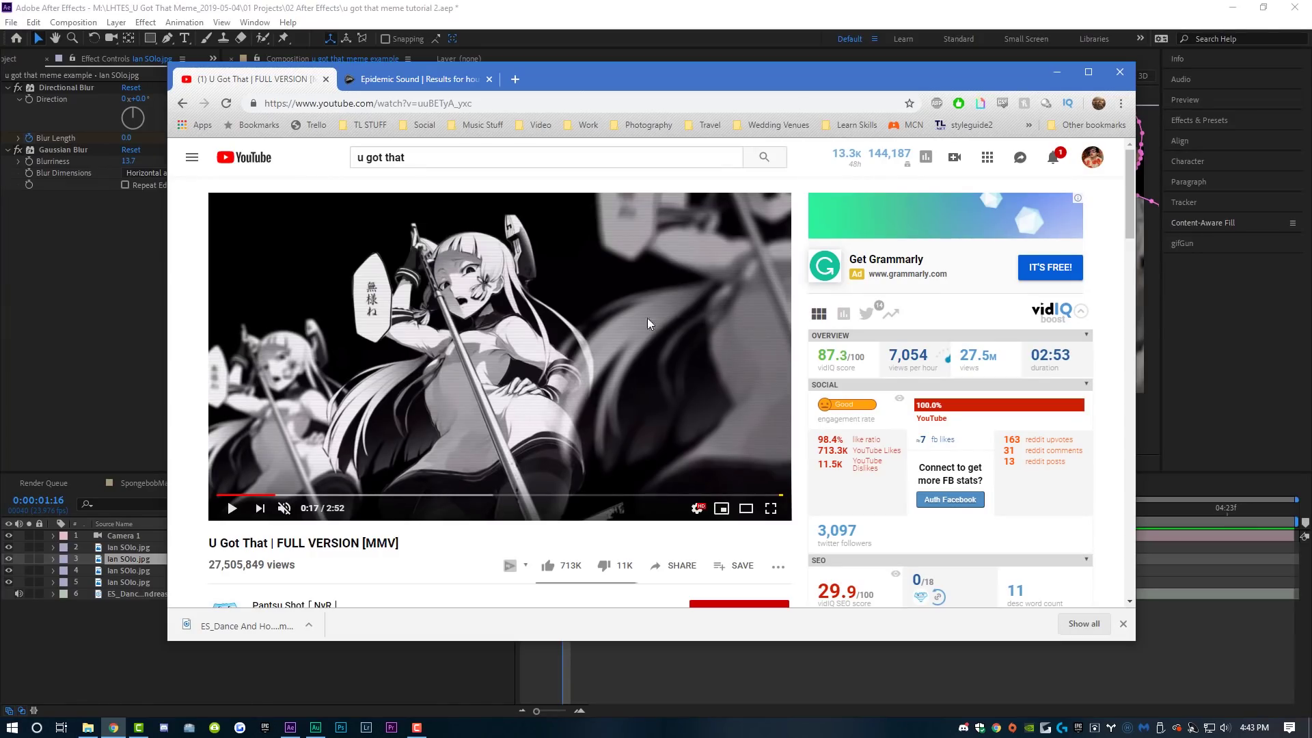
pyautogui.click(108, 338)
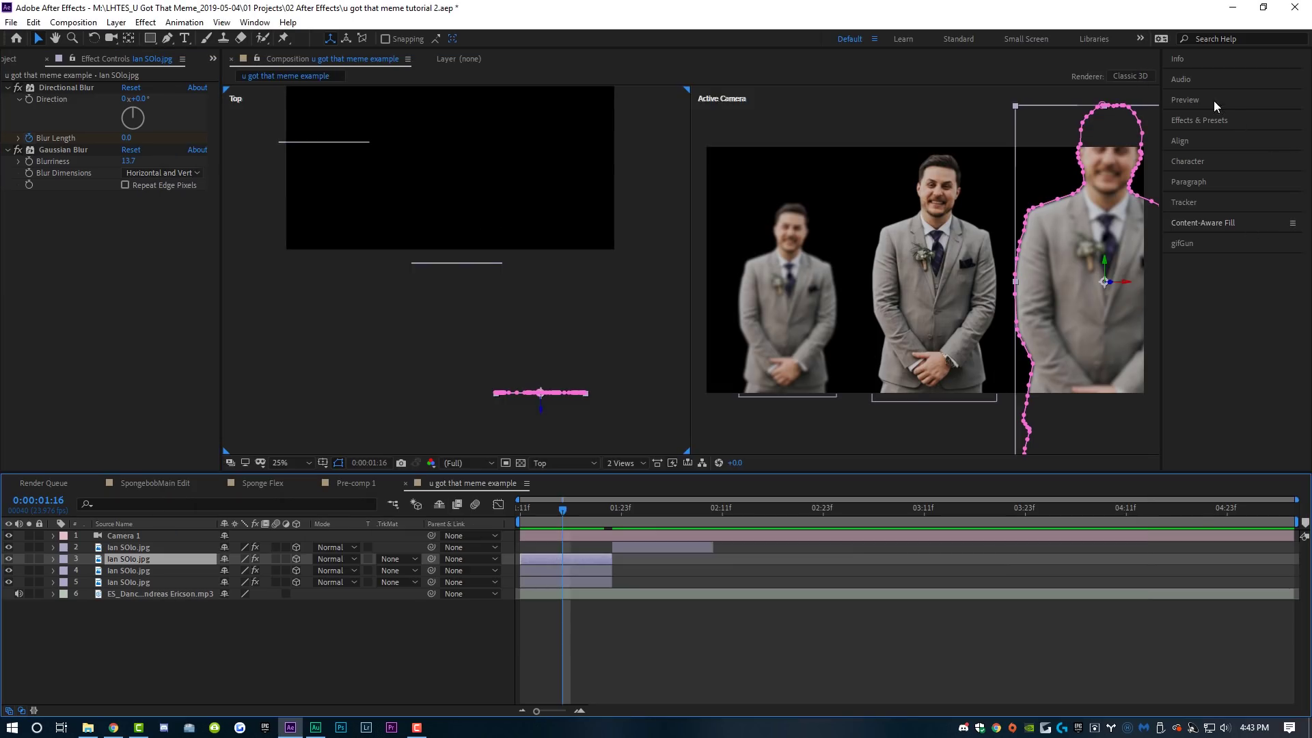
pyautogui.click(1203, 120)
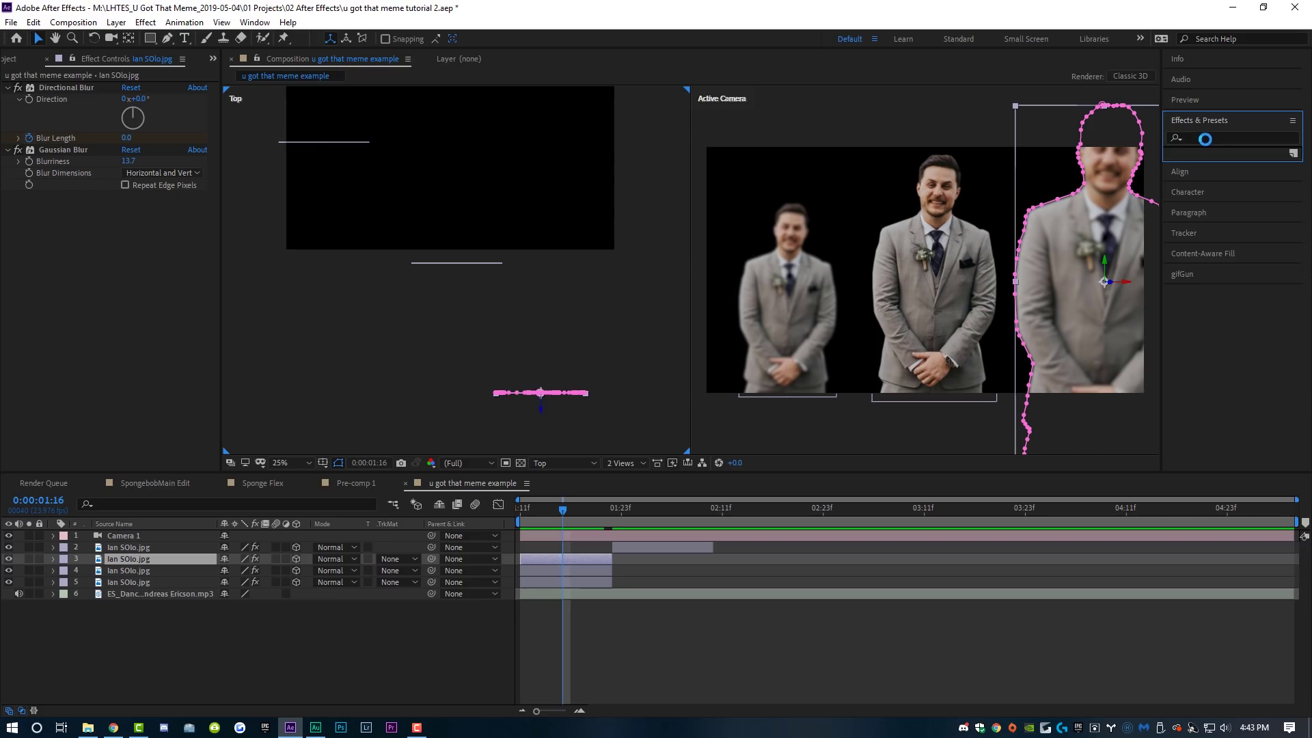
# - Search 'tv' and try the Bad TV 1 - warp preset on layer 3, then remove it
pyautogui.click(1208, 139)
pyautogui.write('tv')
pyautogui.moveTo(1232, 177); pyautogui.dragTo(566, 560)
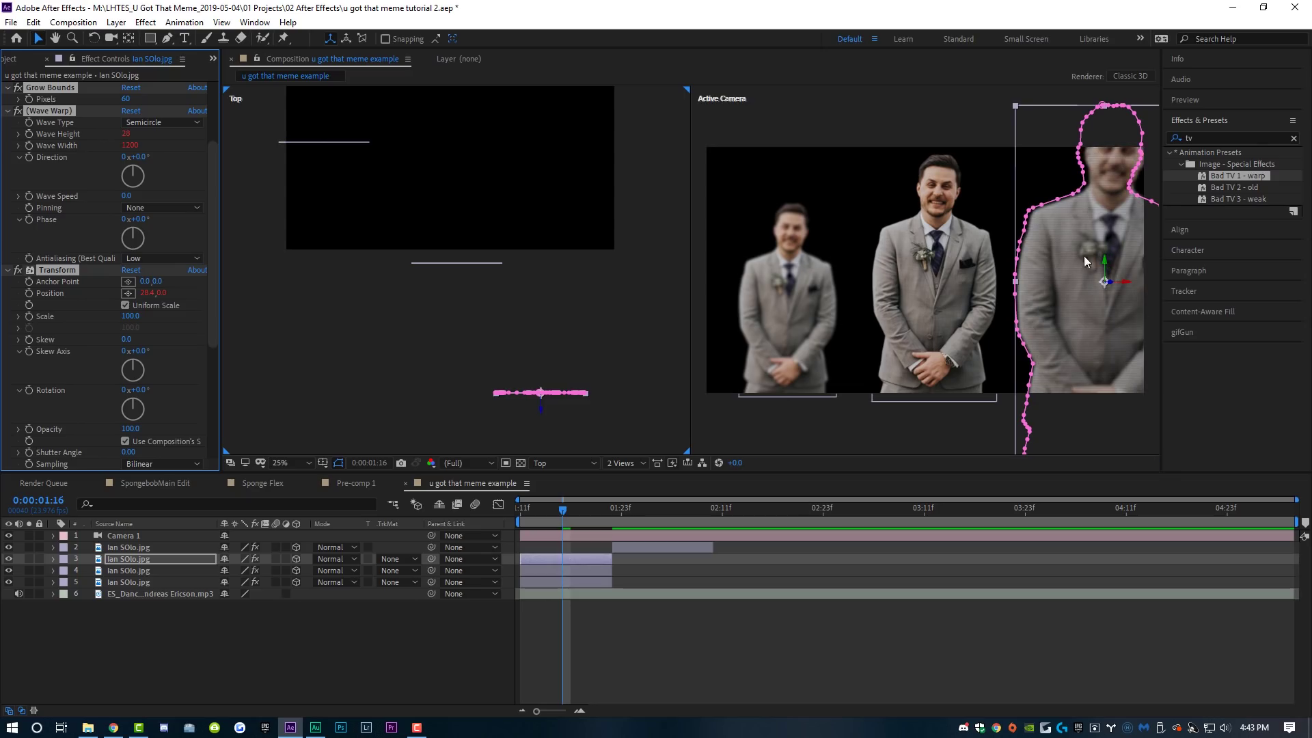
pyautogui.scroll(-2, 212, 255)
pyautogui.scroll(3, 136, 171)
pyautogui.moveTo(207, 250); pyautogui.dragTo(217, 355)
pyautogui.scroll(-5, 227, 294)
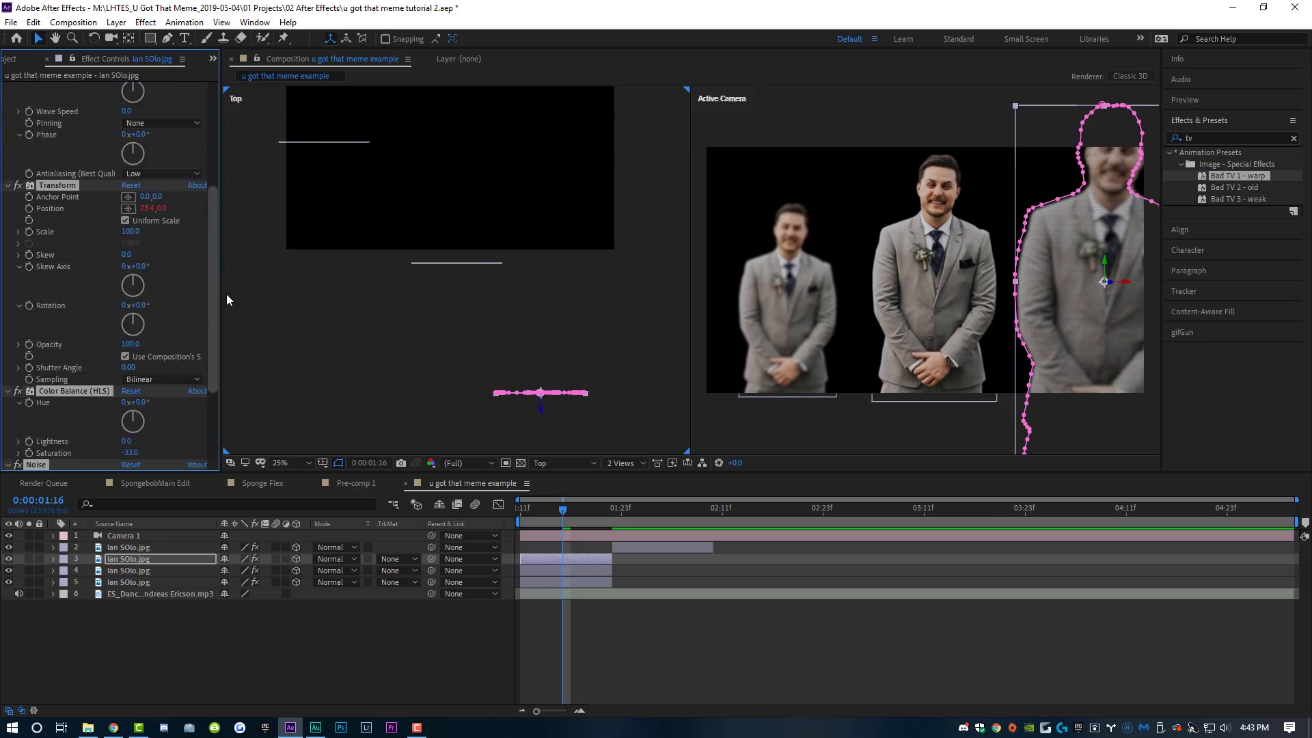
pyautogui.press('F2')
# - Try Bad TV 2 - old on layer 3, undo it, and return to 0:00:01:15
pyautogui.moveTo(1236, 186); pyautogui.dragTo(571, 559)
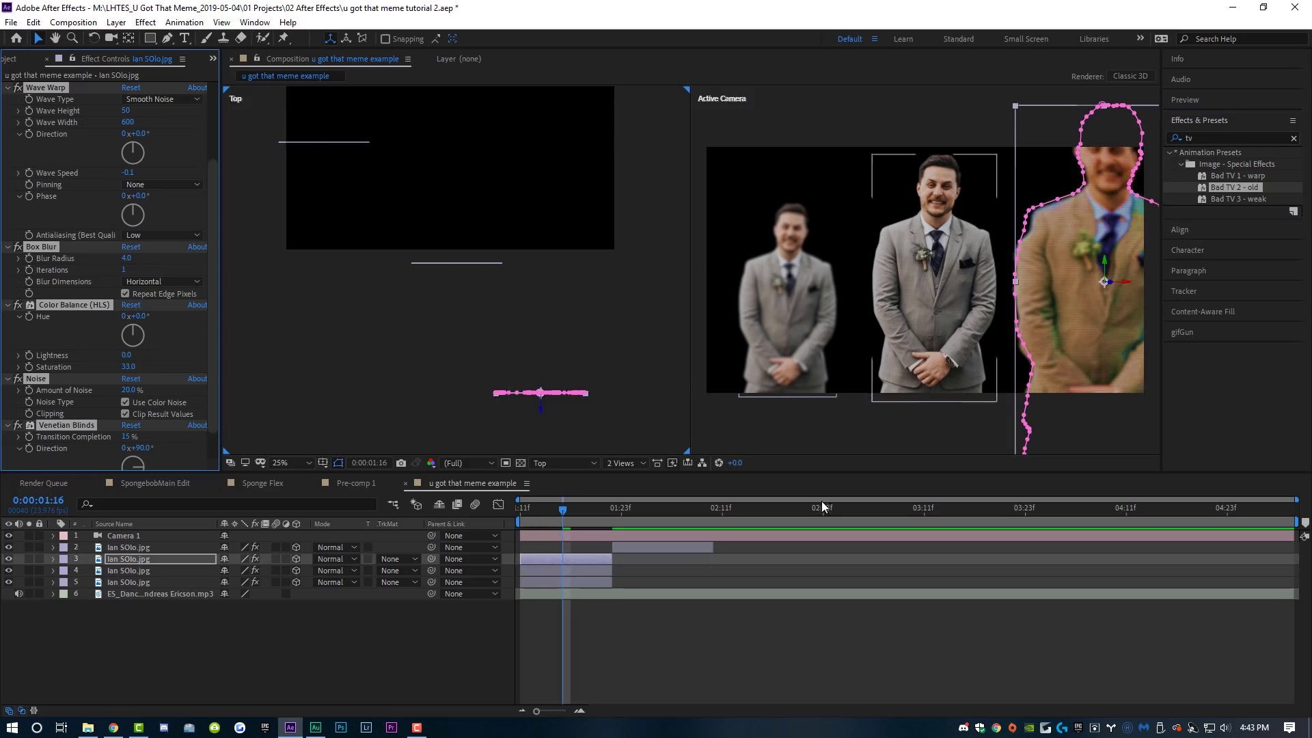
pyautogui.hotkey('ctrl', 'z')
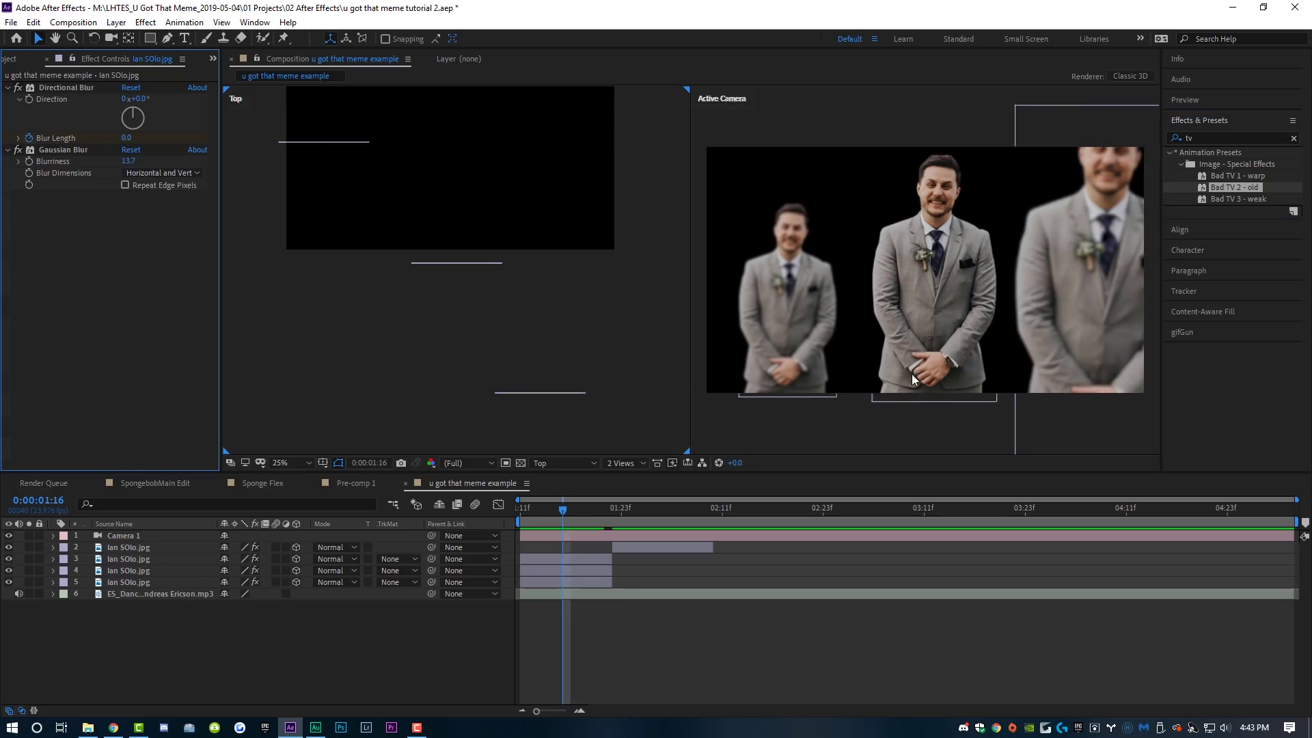
pyautogui.moveTo(567, 514)
pyautogui.mouseDown()
pyautogui.moveTo(620, 513)
pyautogui.moveTo(554, 512)
pyautogui.mouseUp()
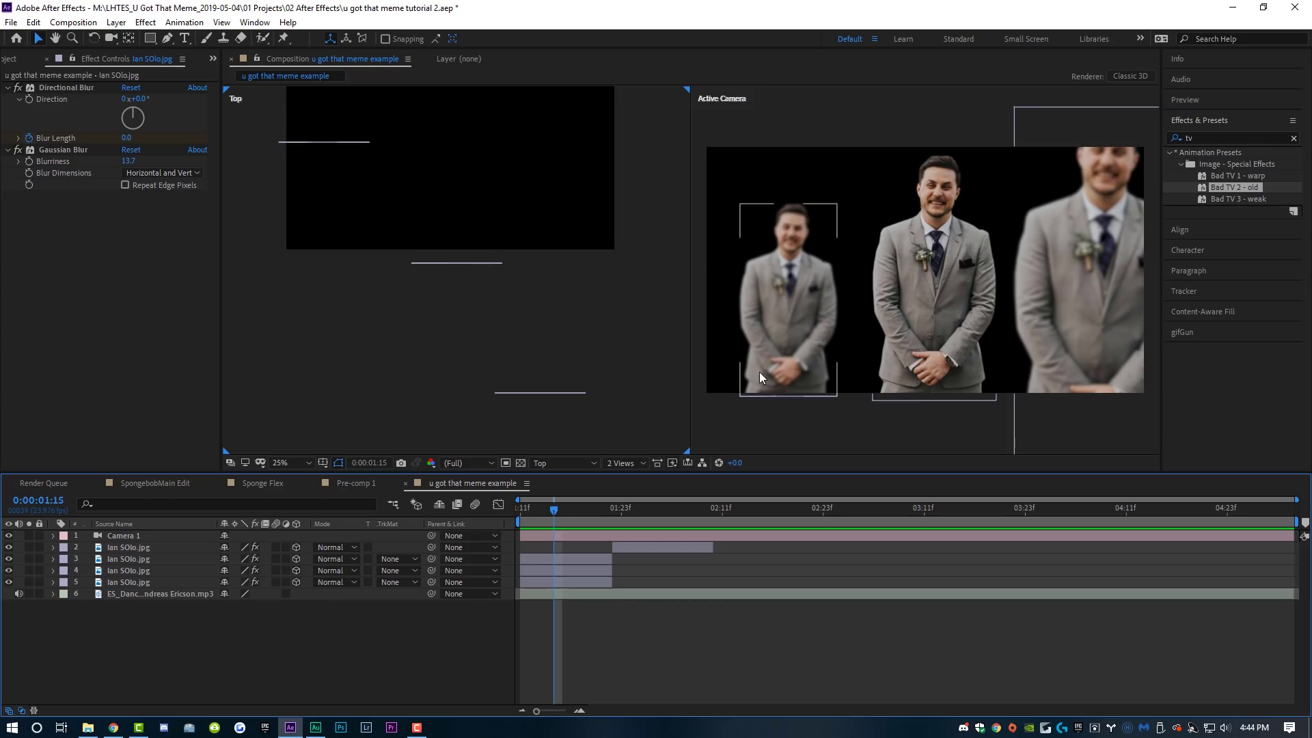
# - Zoom the Top view out to 12.5% and inspect Camera 1 and layers 3–5
pyautogui.click(563, 535)
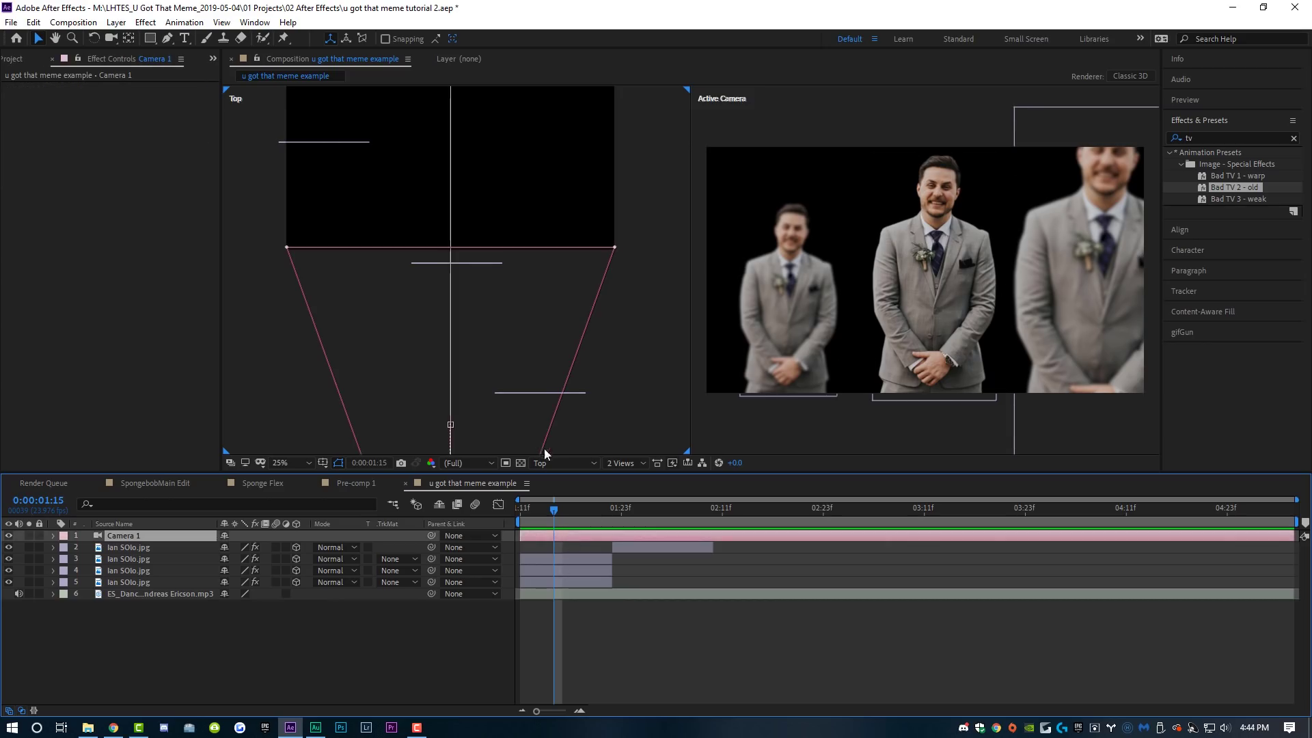
pyautogui.scroll(-2, 559, 369)
pyautogui.scroll(-1, 520, 278)
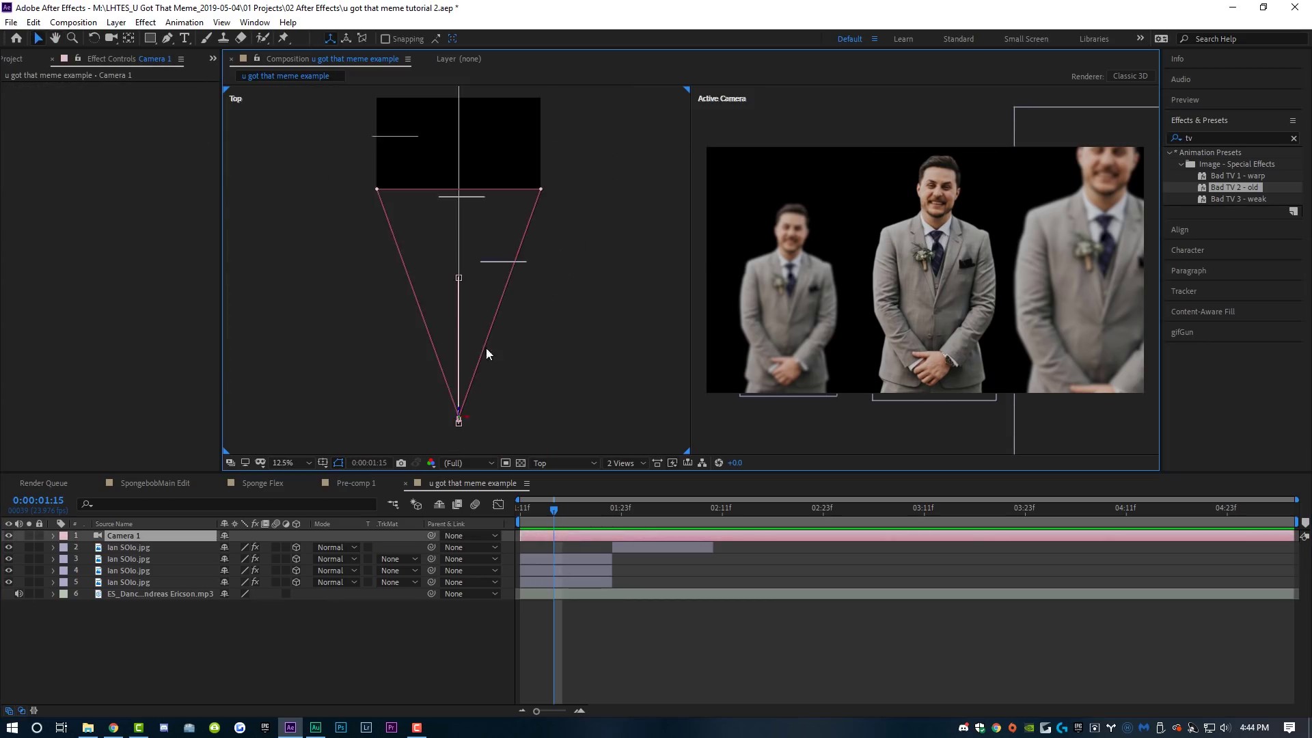
pyautogui.click(567, 582)
pyautogui.click(567, 556)
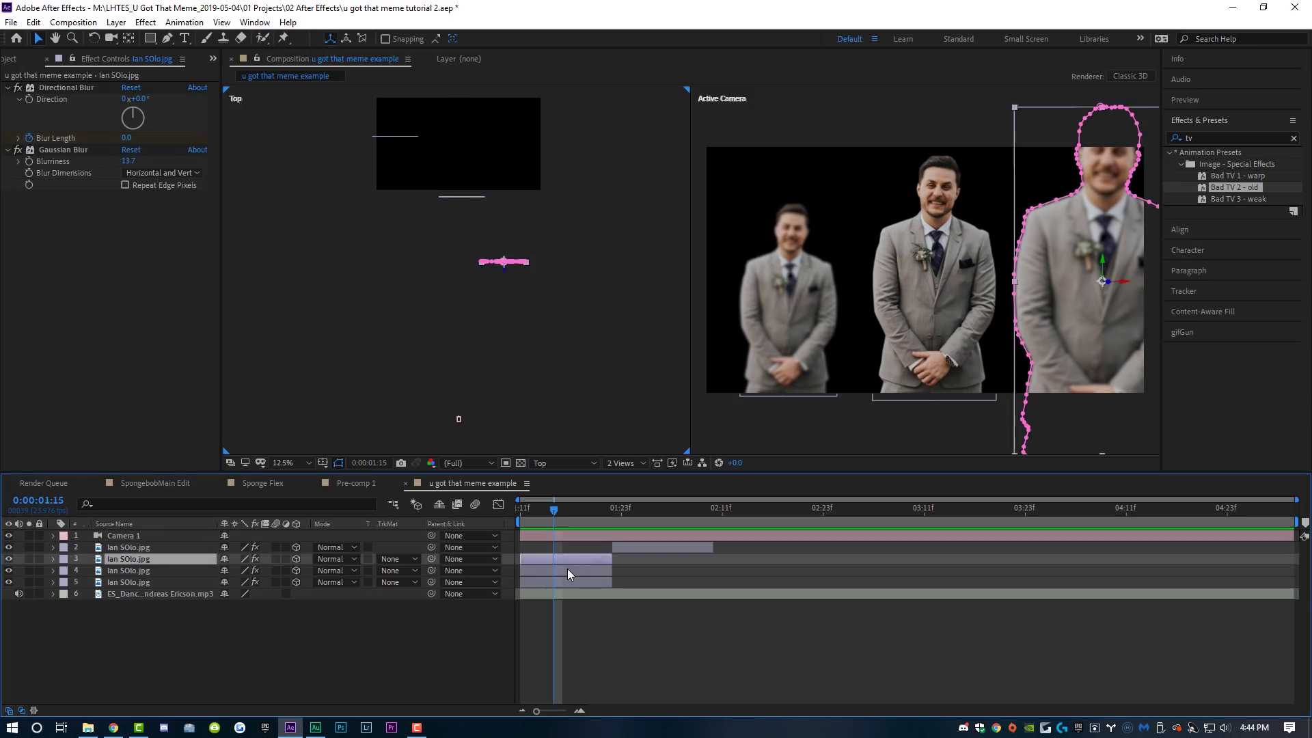
pyautogui.click(567, 568)
pyautogui.click(568, 581)
pyautogui.click(565, 537)
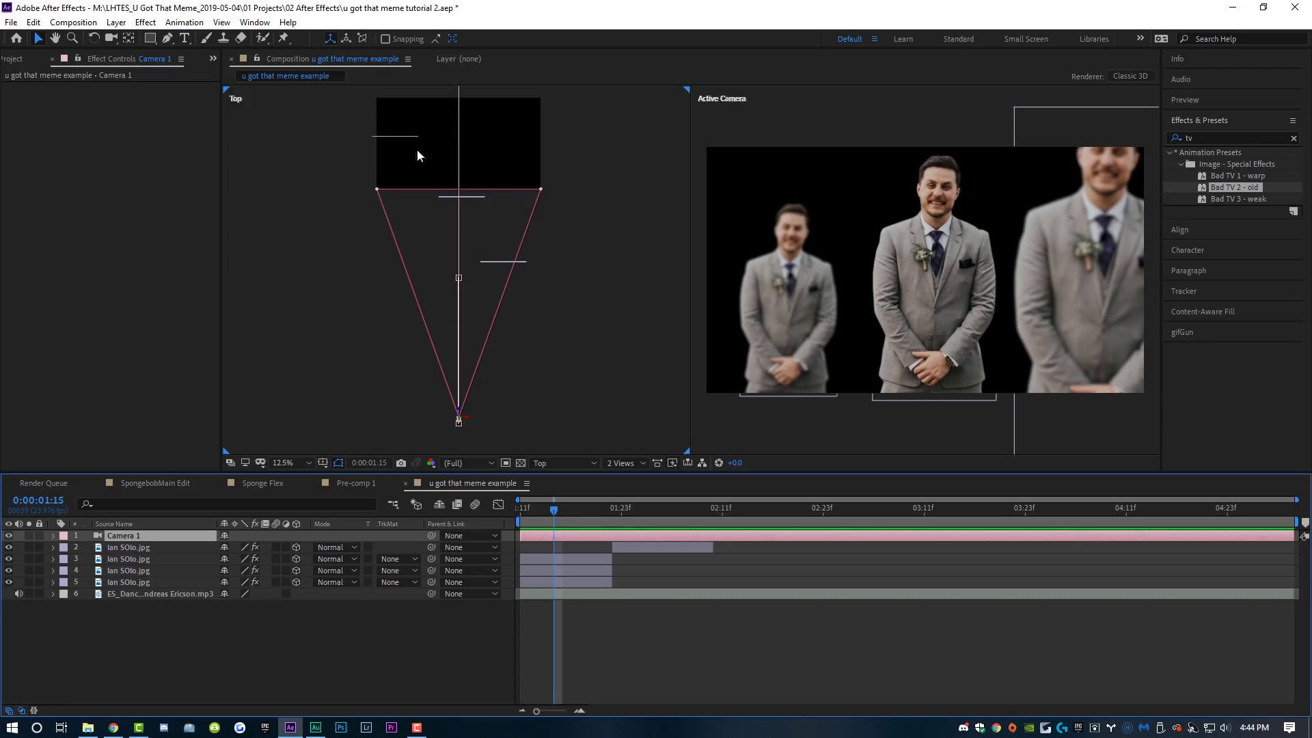
# - Scrub through the camera push, settle at 0:00:01:18, and show the Project panel
pyautogui.moveTo(561, 506); pyautogui.dragTo(637, 515)
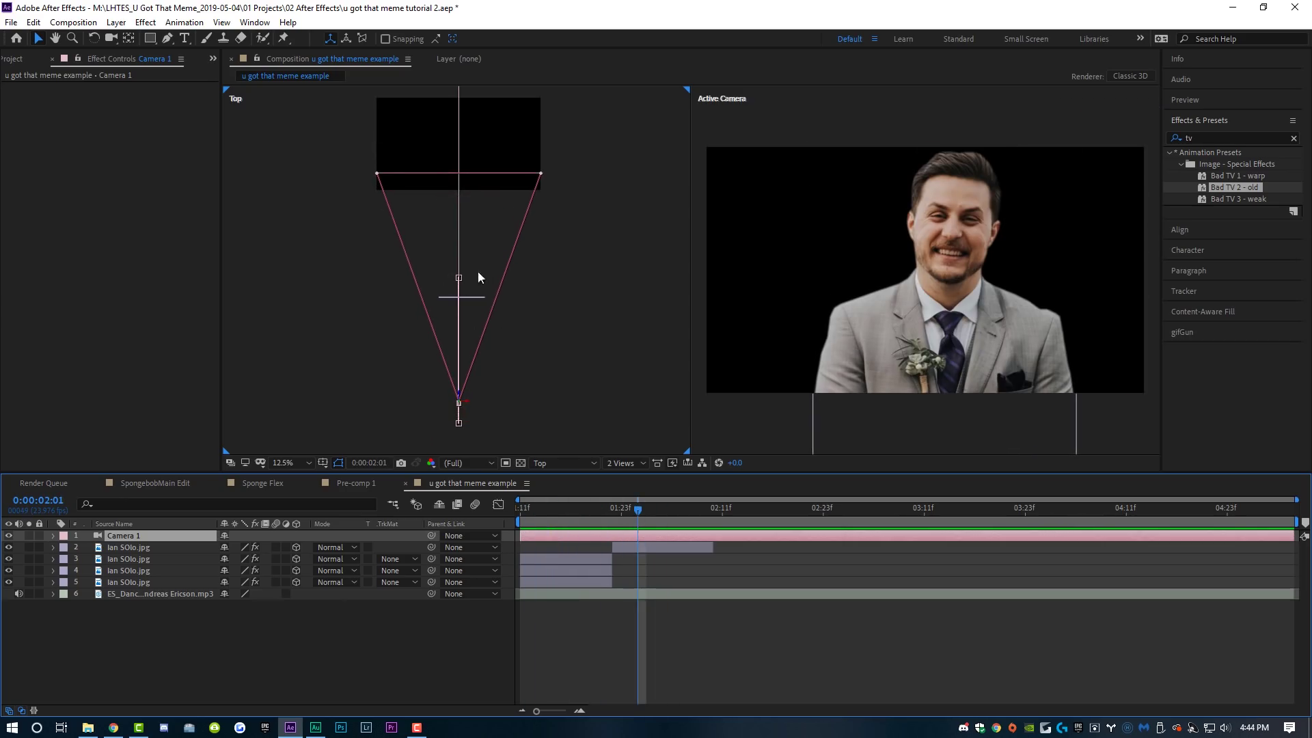
pyautogui.moveTo(630, 510); pyautogui.dragTo(588, 509)
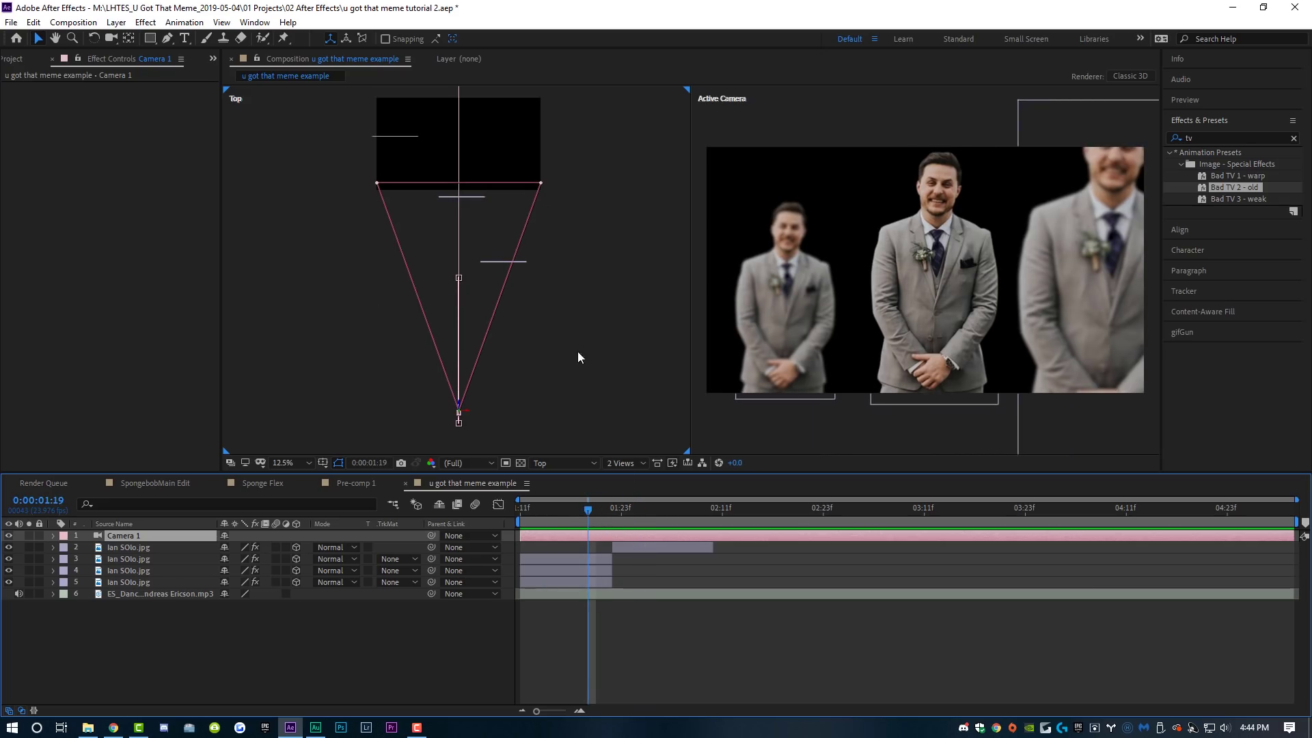
pyautogui.moveTo(588, 511)
pyautogui.mouseDown()
pyautogui.moveTo(530, 510)
pyautogui.moveTo(575, 514)
pyautogui.mouseUp()
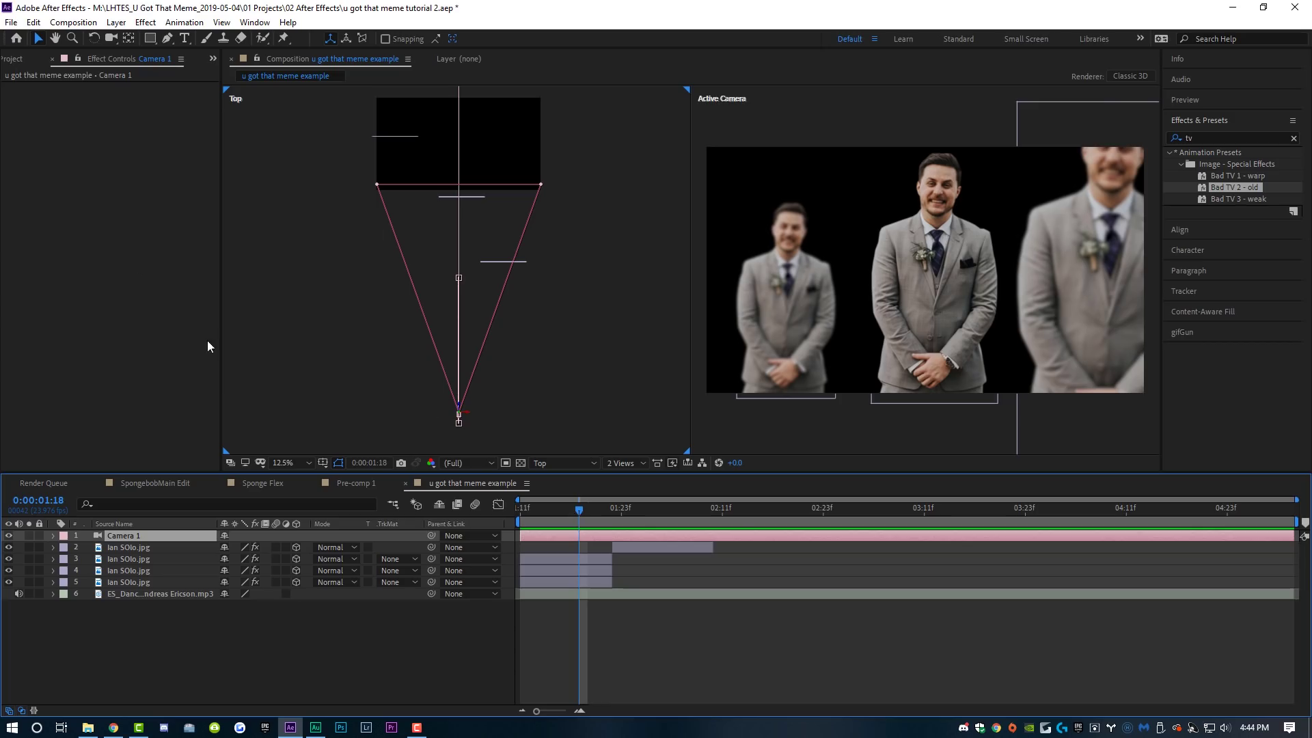
pyautogui.click(15, 60)
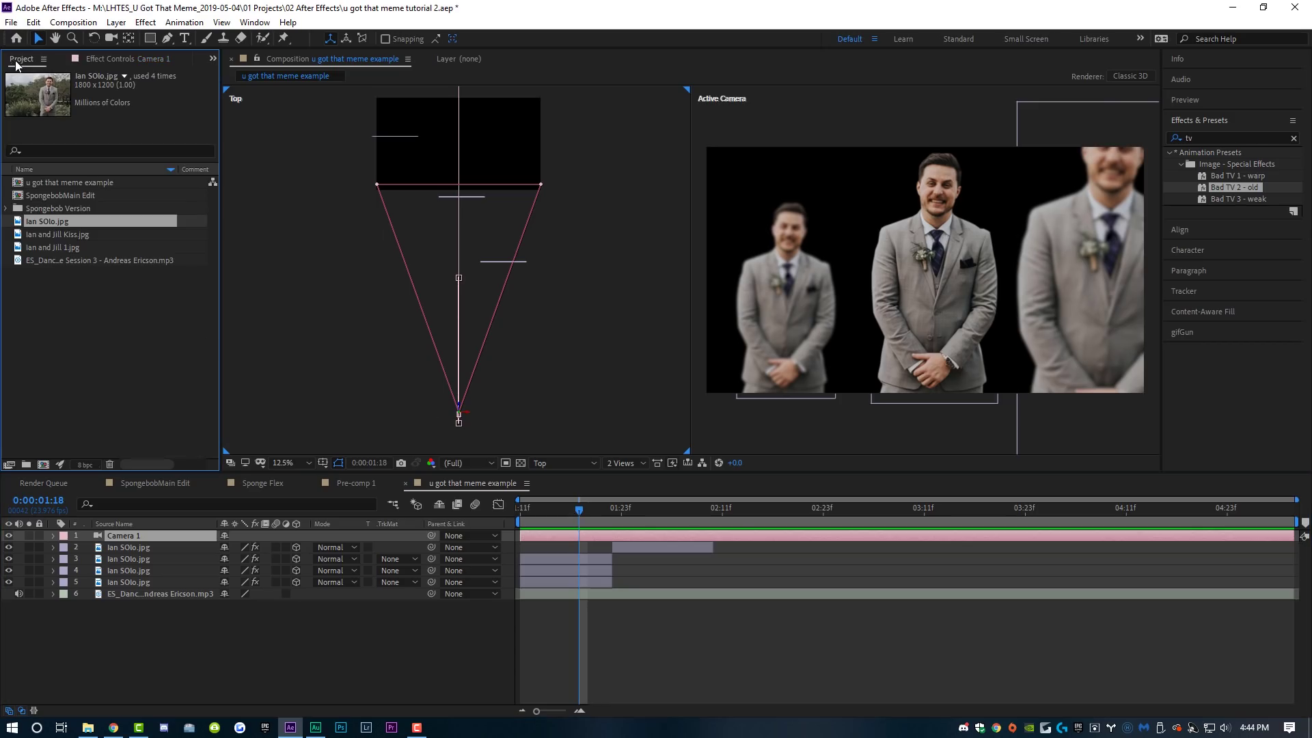
# - Add Chain-PNG-File.png from the Spongebob Version folder to the timeline as a 3D layer
pyautogui.click(6, 209)
pyautogui.click(76, 299)
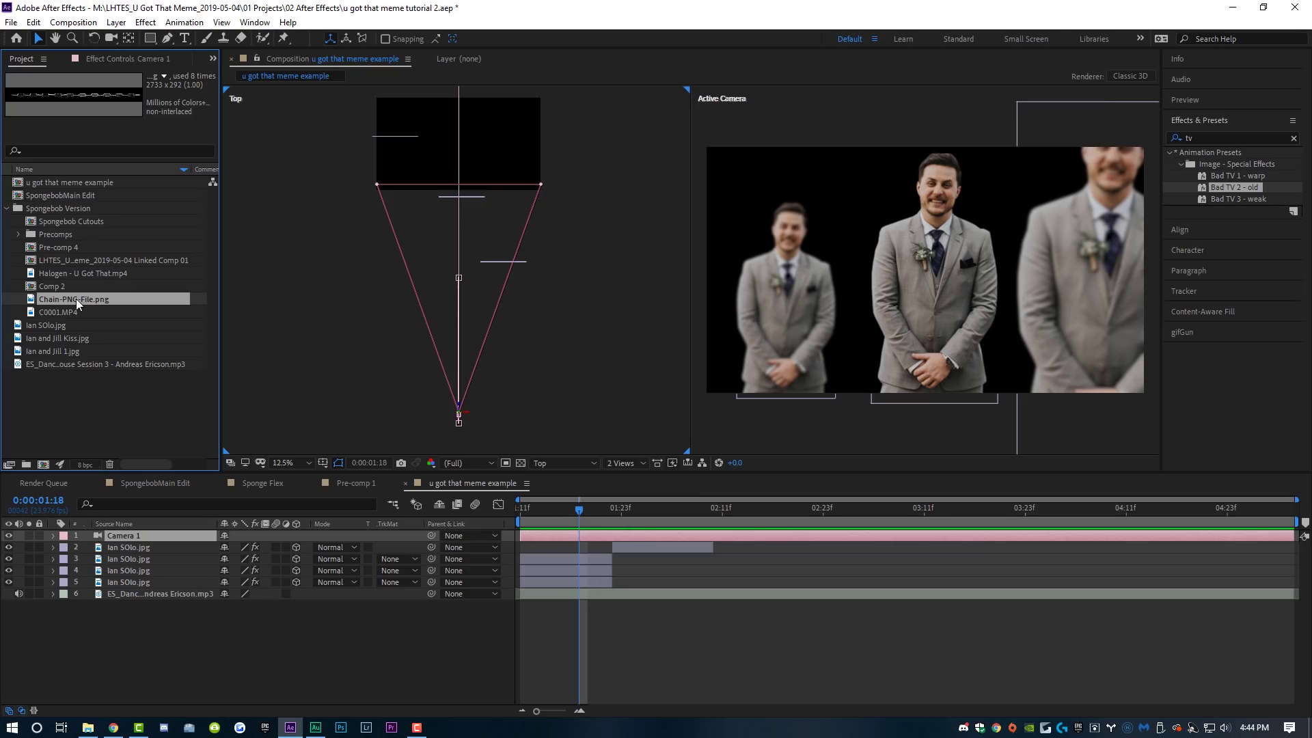
pyautogui.moveTo(76, 298); pyautogui.dragTo(130, 555)
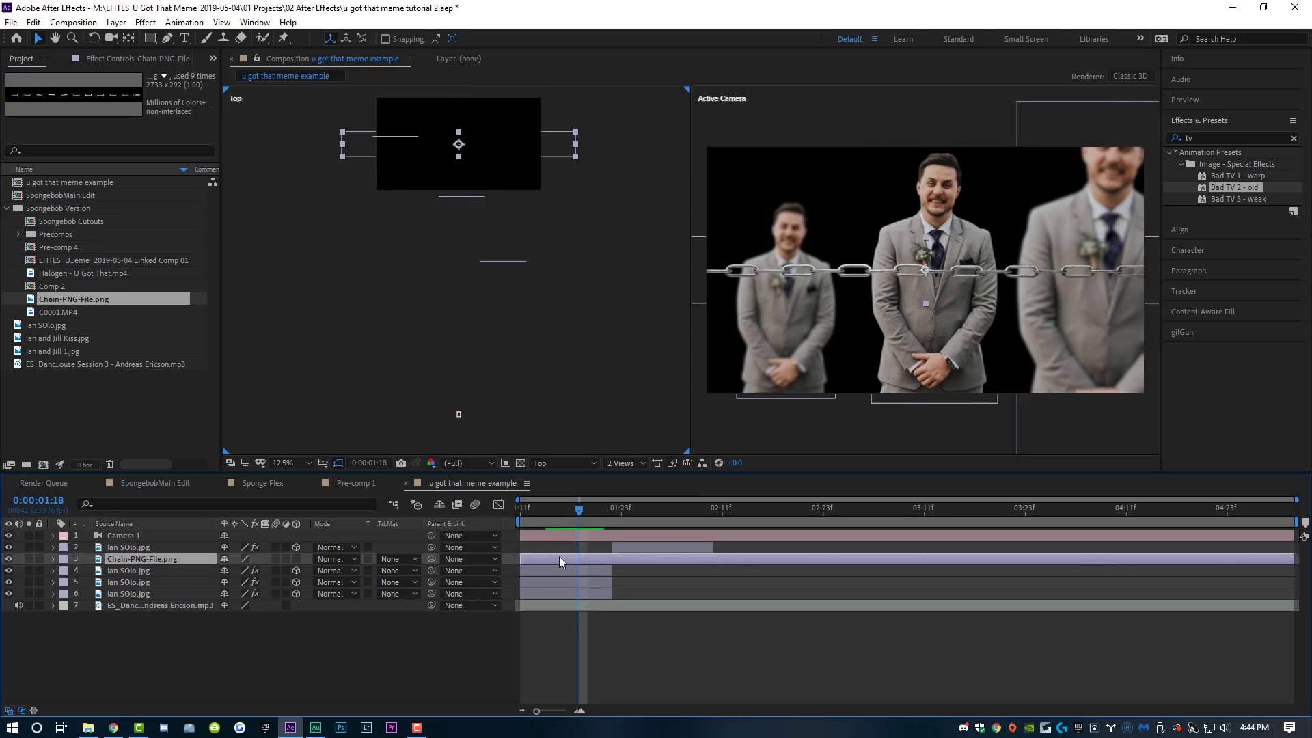
pyautogui.click(296, 558)
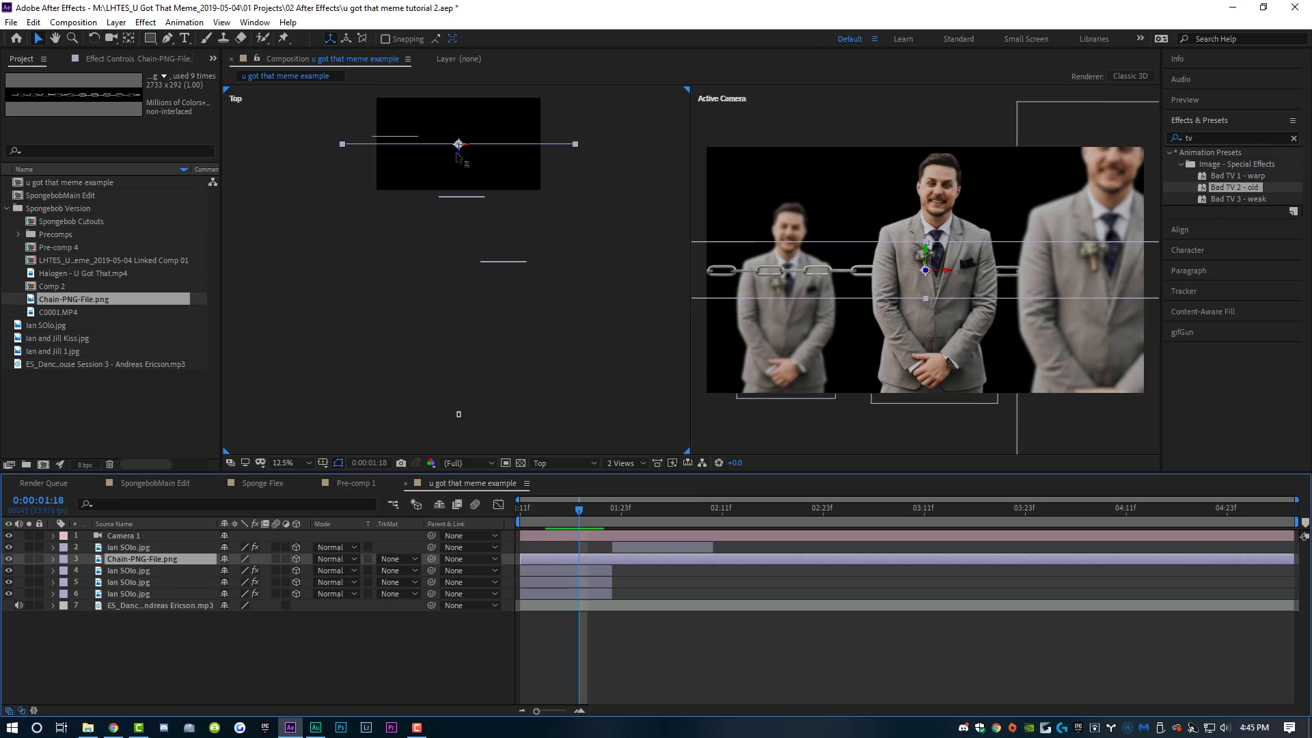
# - Bring the chain closer, scale it to about 60%, and duplicate it tilted to the opposite diagonal
pyautogui.moveTo(469, 164); pyautogui.dragTo(454, 244)
pyautogui.press('s')
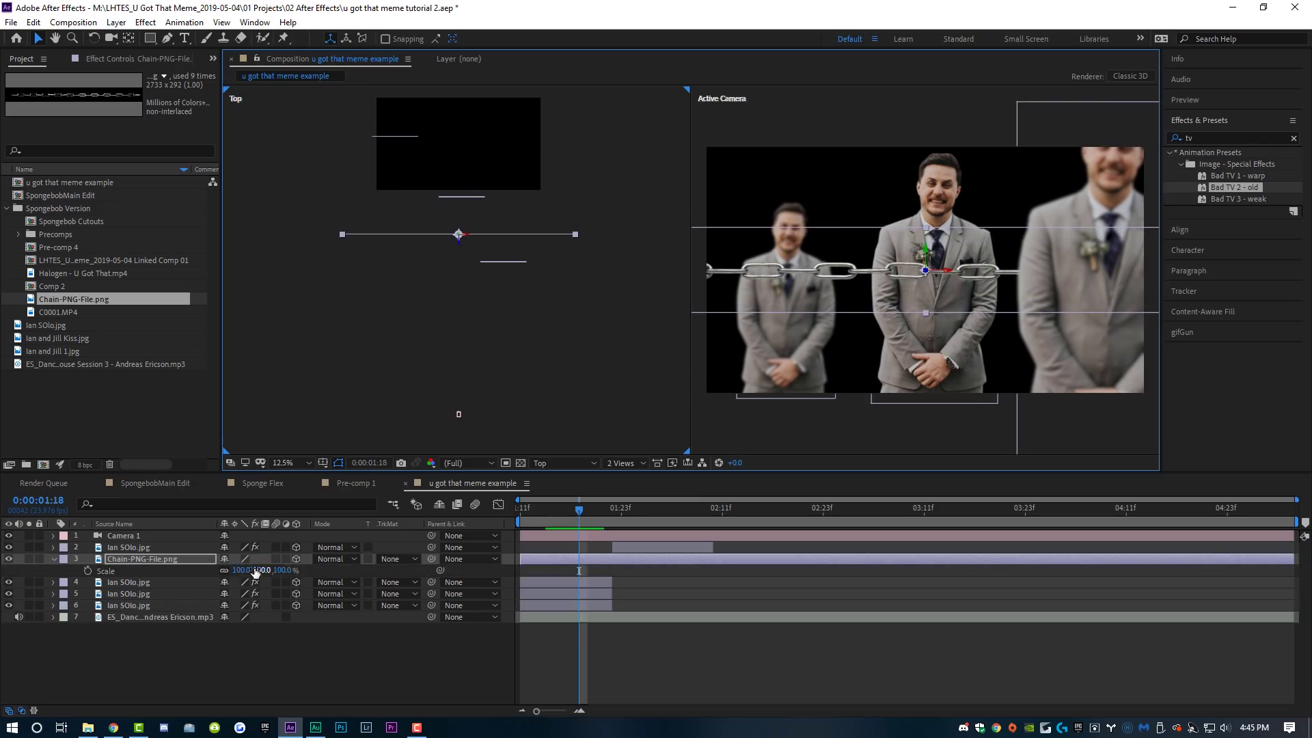
pyautogui.moveTo(249, 571); pyautogui.dragTo(223, 570)
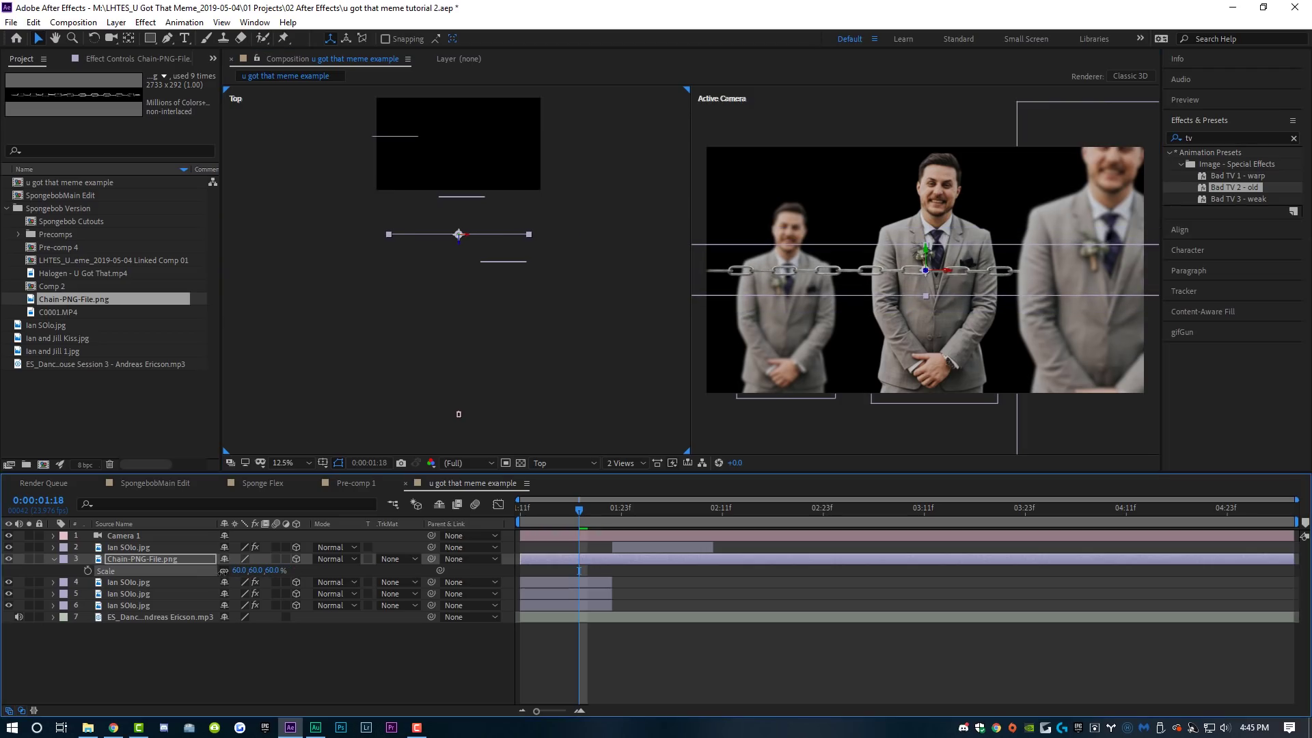
pyautogui.press('r')
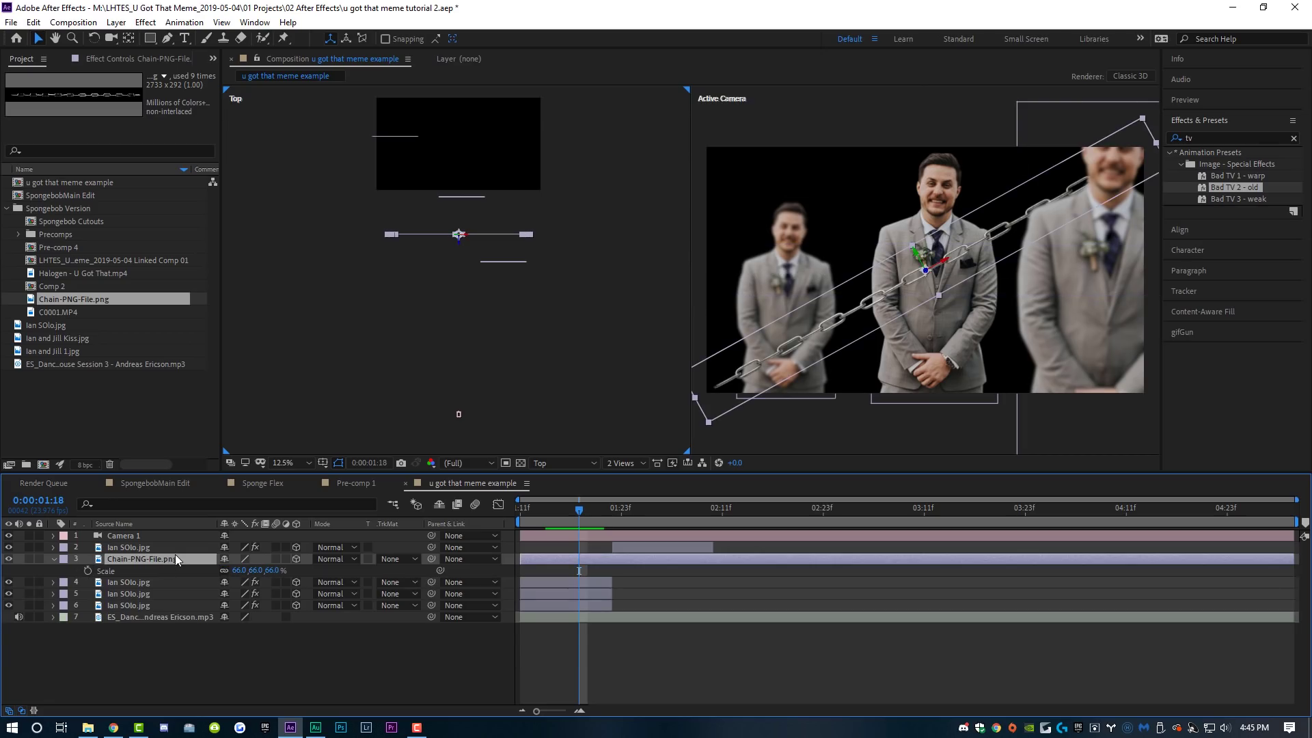
pyautogui.hotkey('ctrl', 'd')
pyautogui.press('r')
pyautogui.moveTo(239, 604); pyautogui.dragTo(280, 605)
pyautogui.click(141, 557)
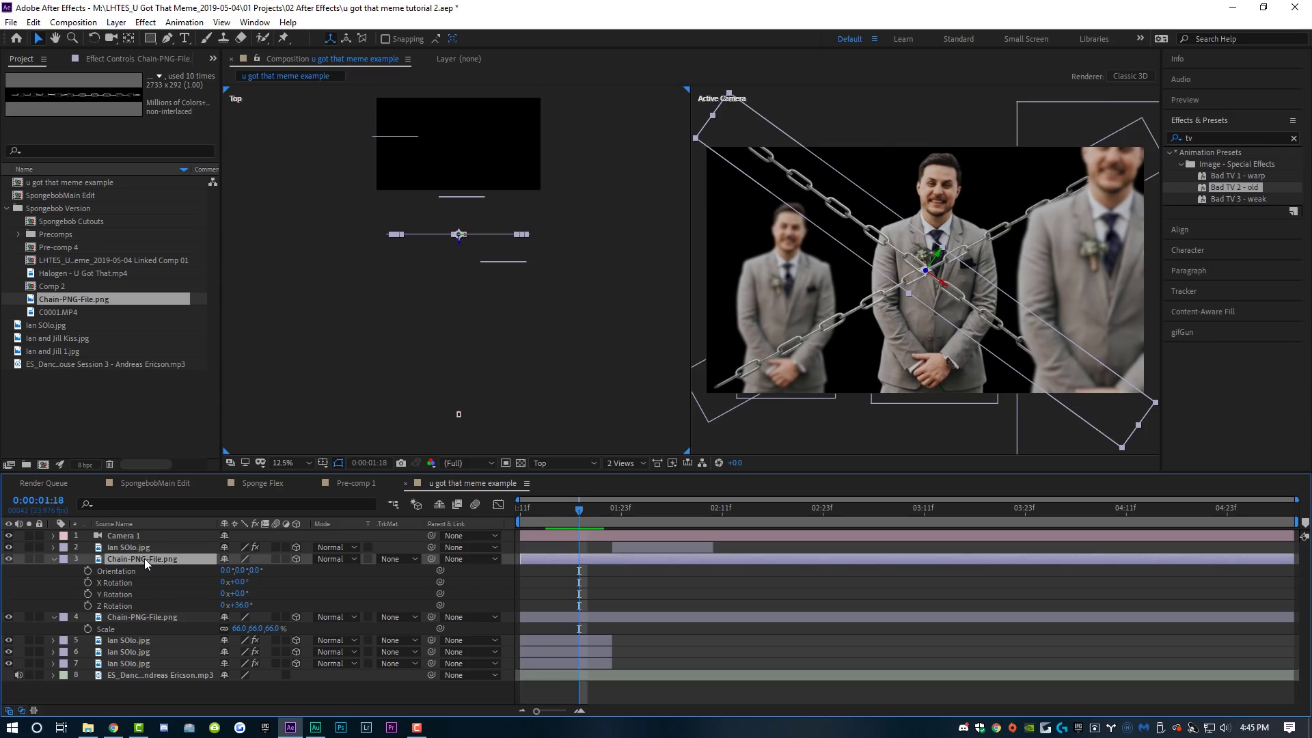
# - Add a third chain copy pushed back with Z Rotation 0 so it lies horizontal
pyautogui.hotkey('ctrl', 'd')
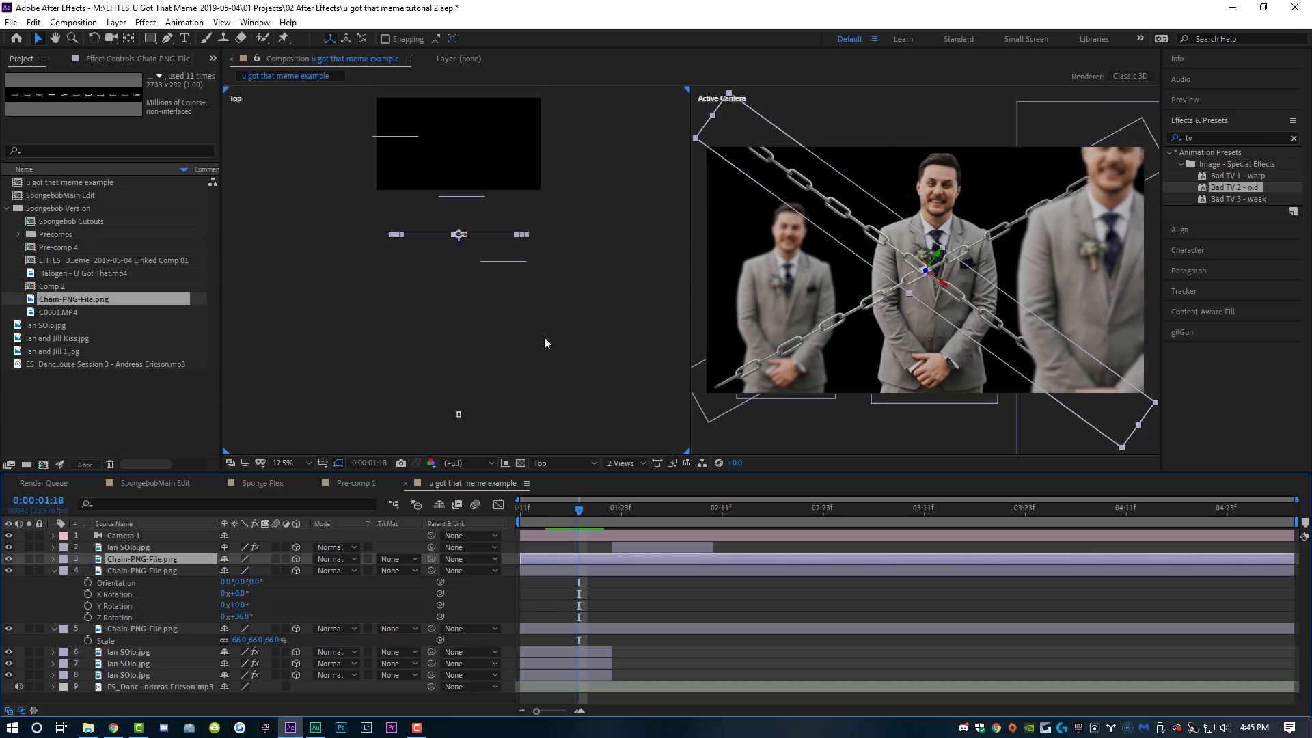
pyautogui.moveTo(460, 234); pyautogui.dragTo(462, 159)
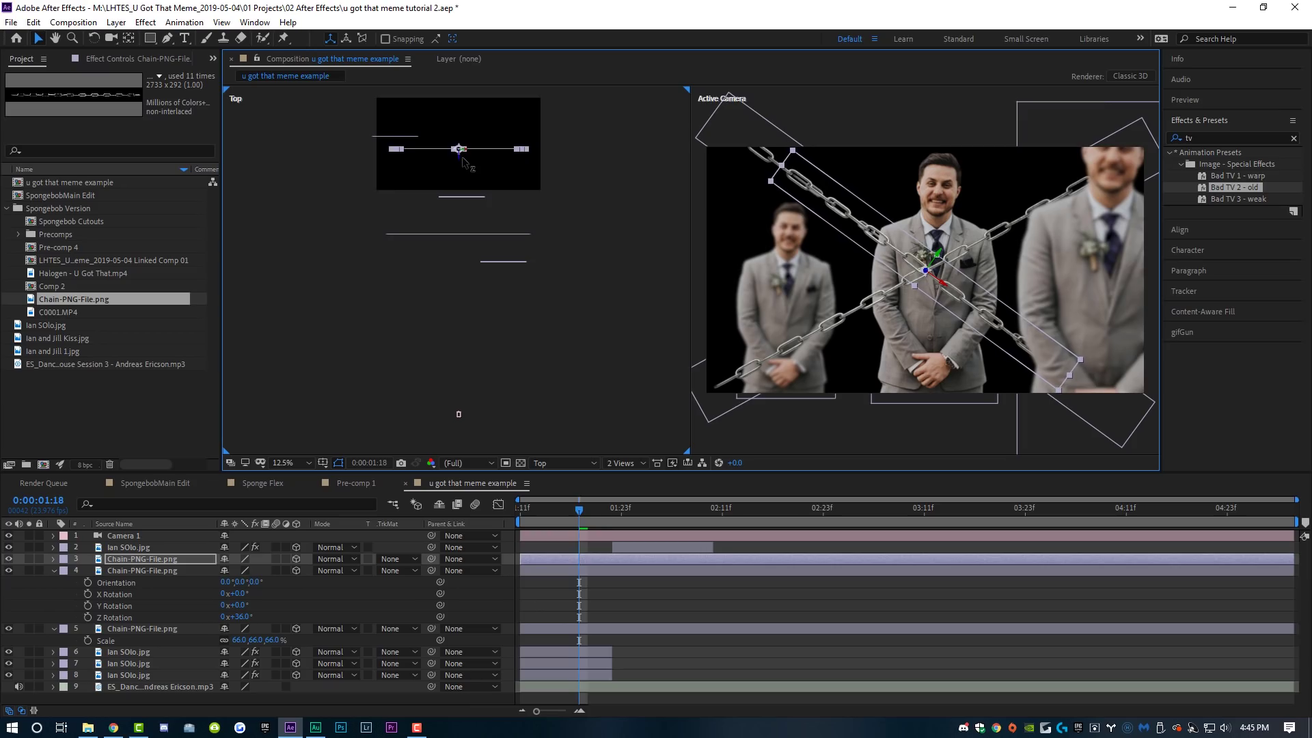
pyautogui.click(144, 558)
pyautogui.press('r')
pyautogui.click(243, 606)
pyautogui.write('0')
pyautogui.press('Return')
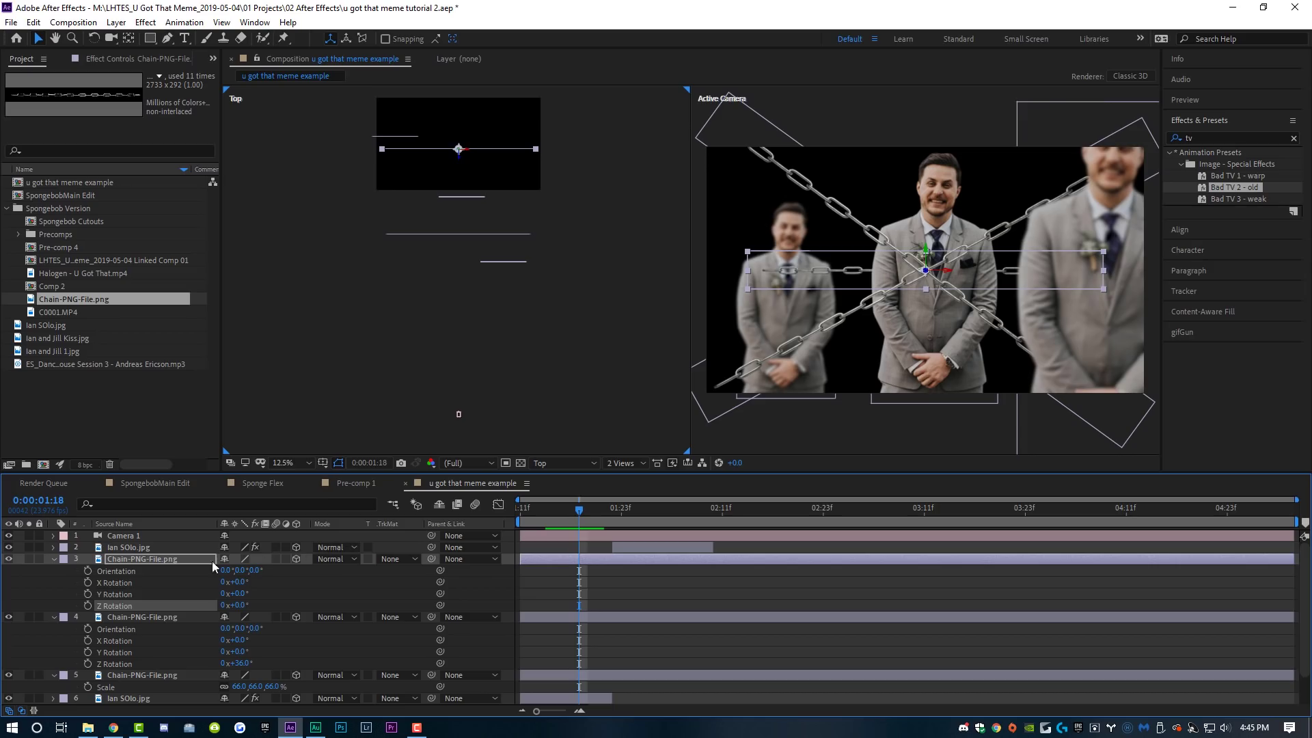
# - Scale the horizontal chain to 98% and lower it across the figures
pyautogui.click(166, 559)
pyautogui.press('s')
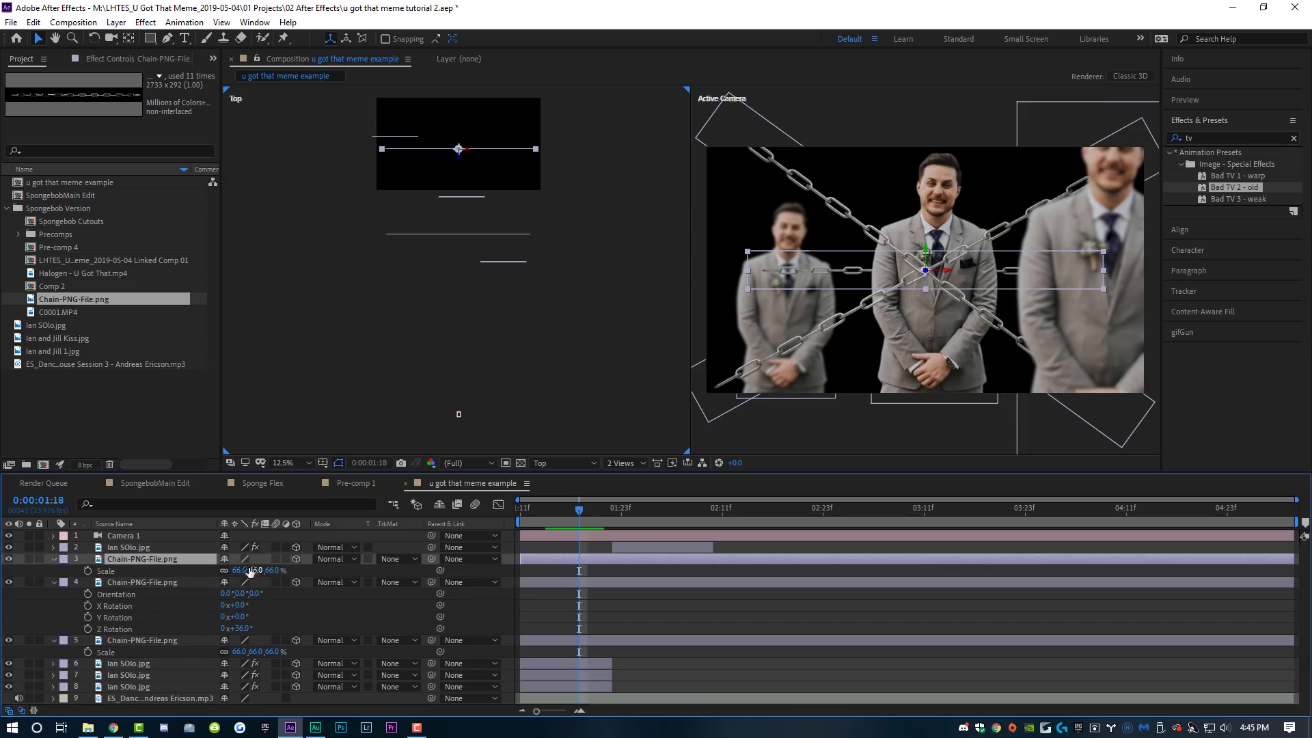
pyautogui.moveTo(239, 570); pyautogui.dragTo(267, 570)
pyautogui.moveTo(989, 276); pyautogui.dragTo(985, 301)
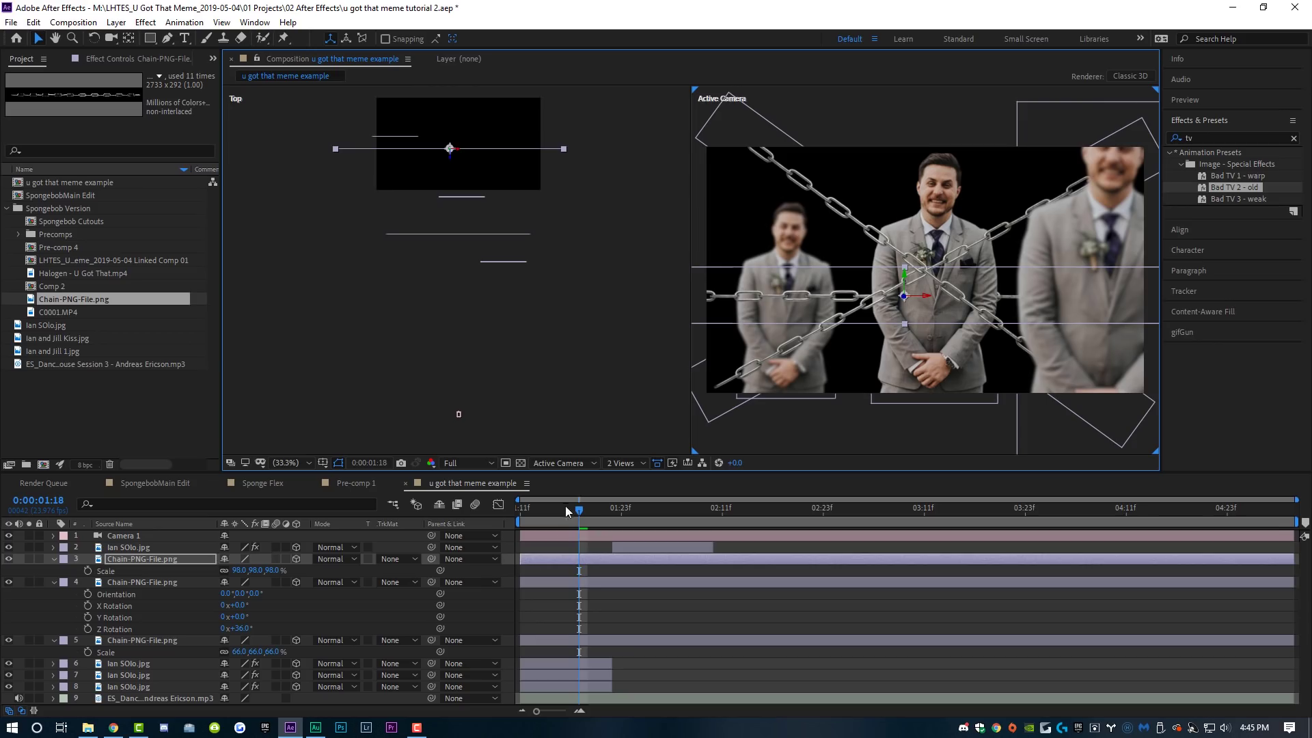
pyautogui.click(130, 663)
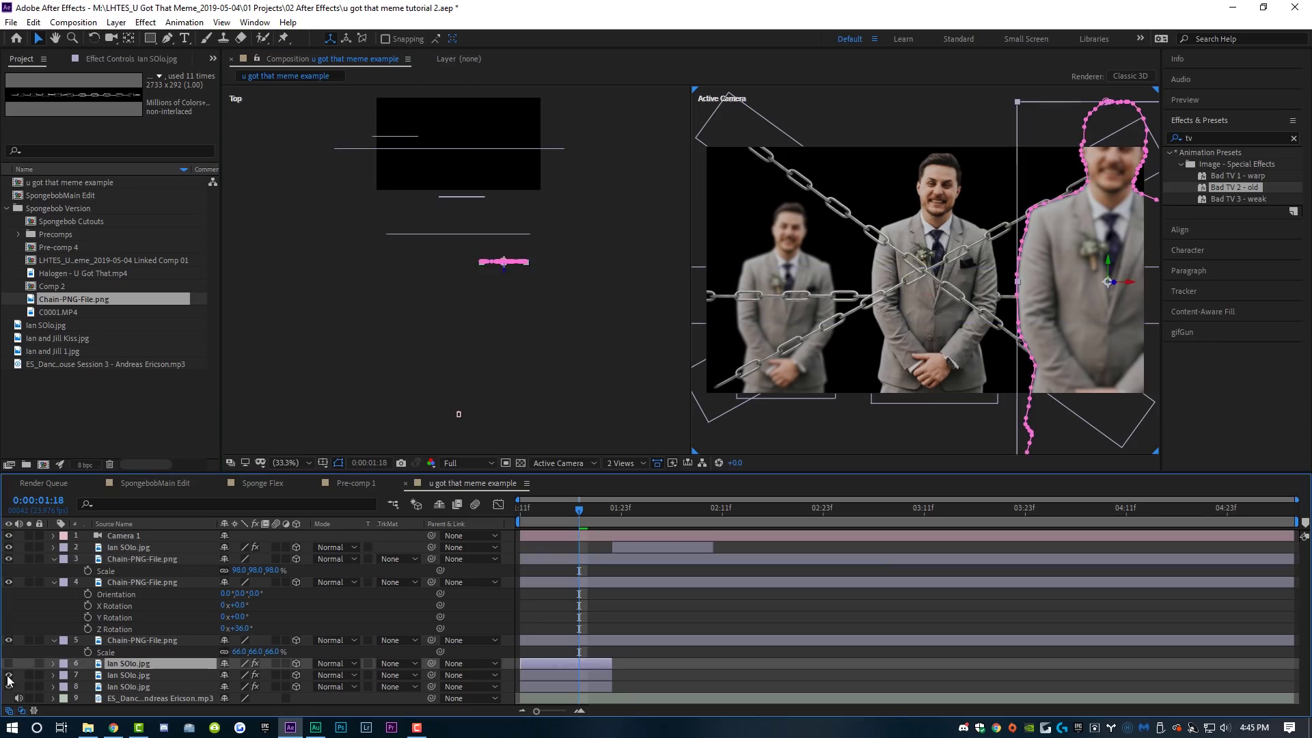
# - Hide the right-hand and left-hand figure layers
pyautogui.click(8, 664)
pyautogui.click(9, 687)
pyautogui.click(1023, 302)
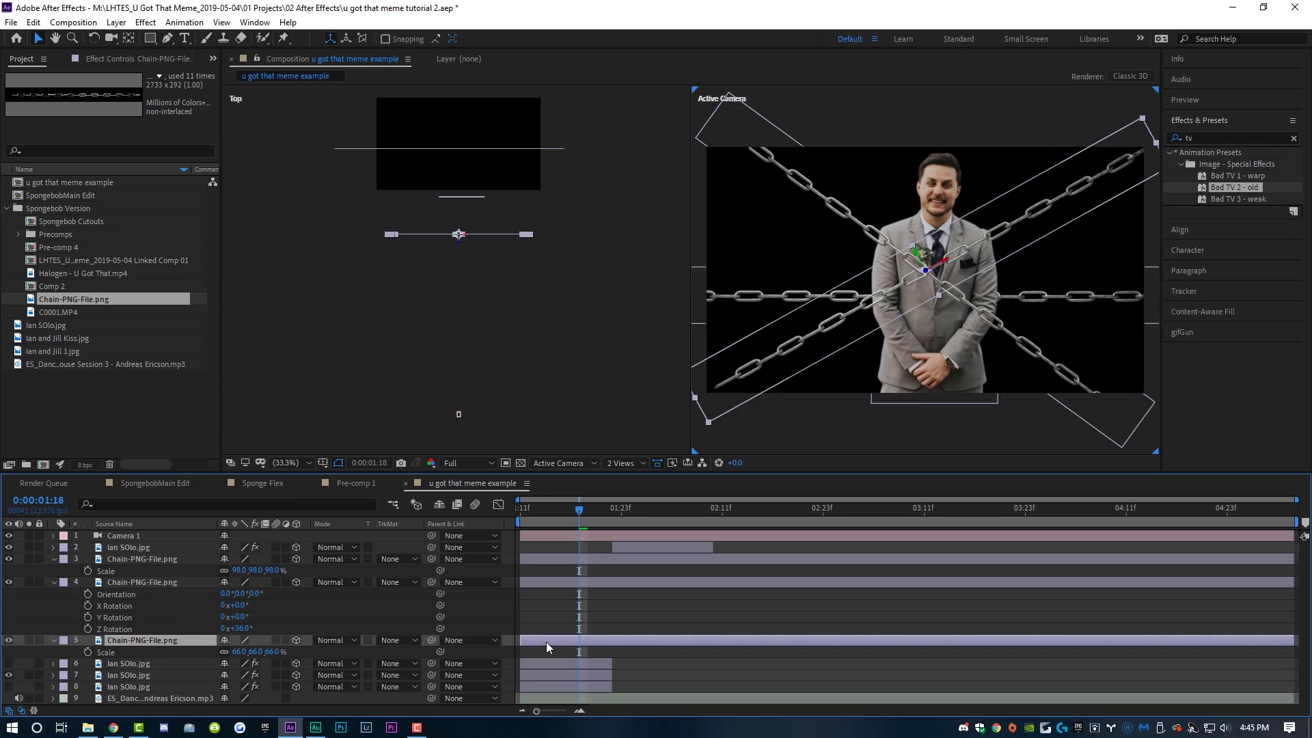
# - Apply Gaussian Blur to the front chain and paste it onto the other two chain copies
pyautogui.click(145, 22)
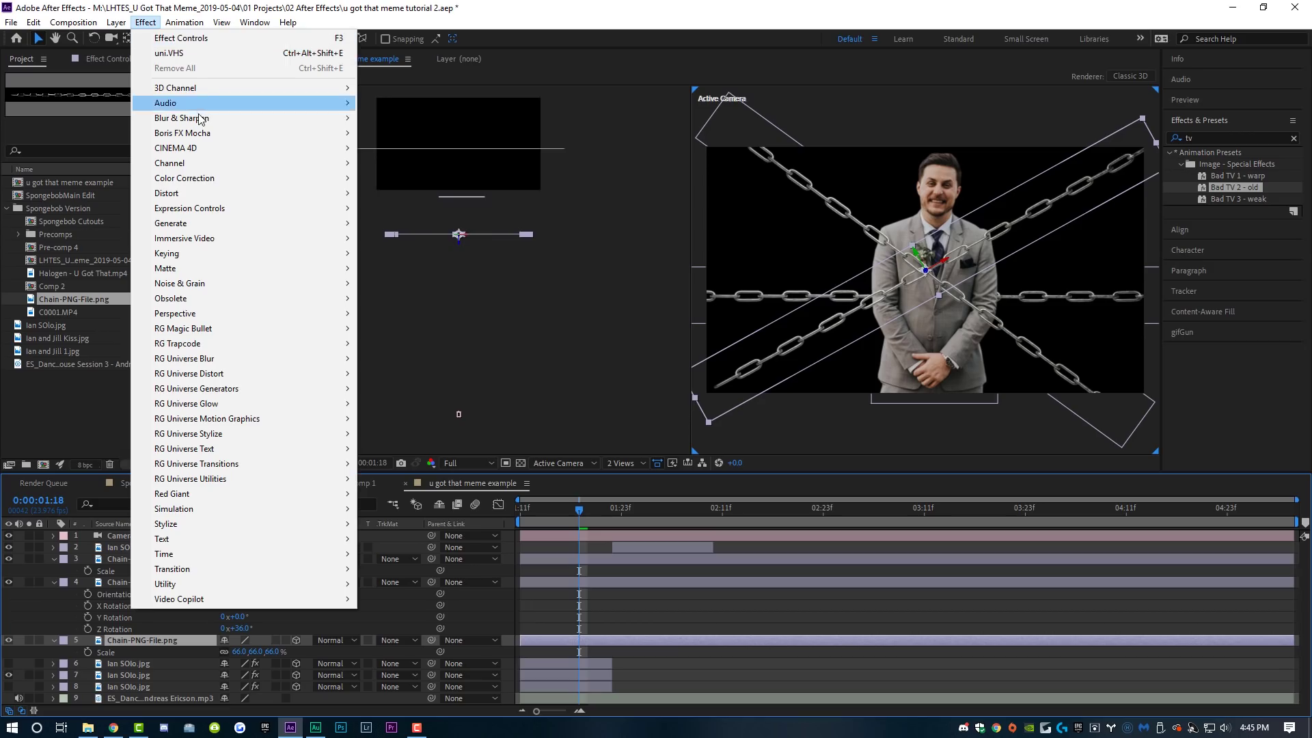
pyautogui.moveTo(198, 118)
pyautogui.click(401, 283)
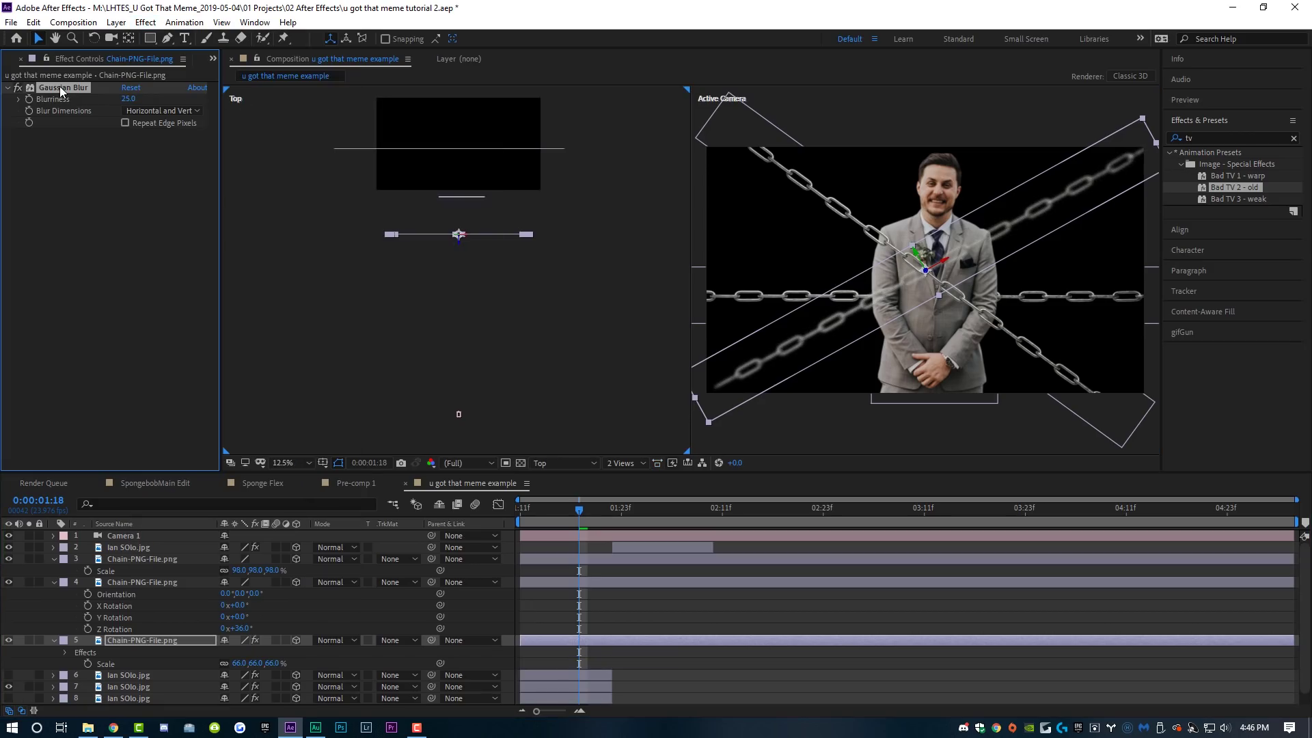
pyautogui.click(554, 582)
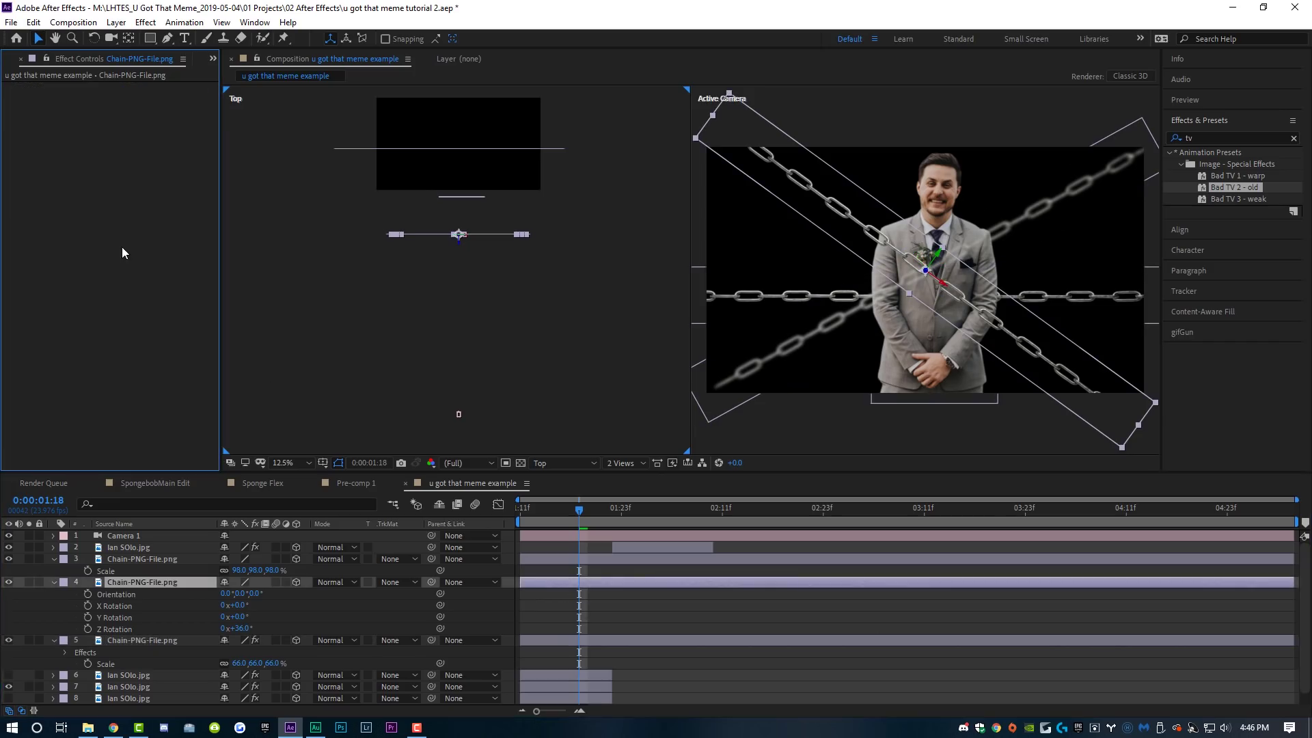
pyautogui.hotkey('ctrl', 'v')
pyautogui.click(554, 562)
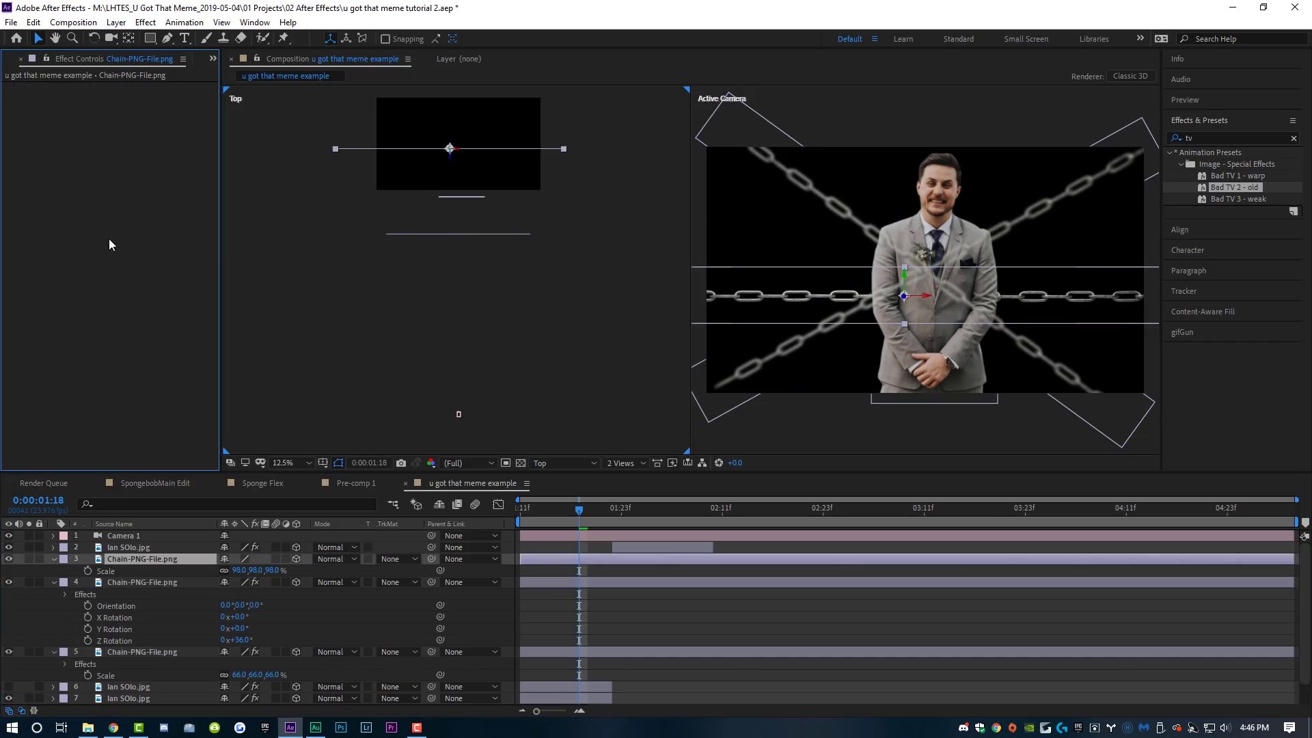
pyautogui.hotkey('ctrl', 'v')
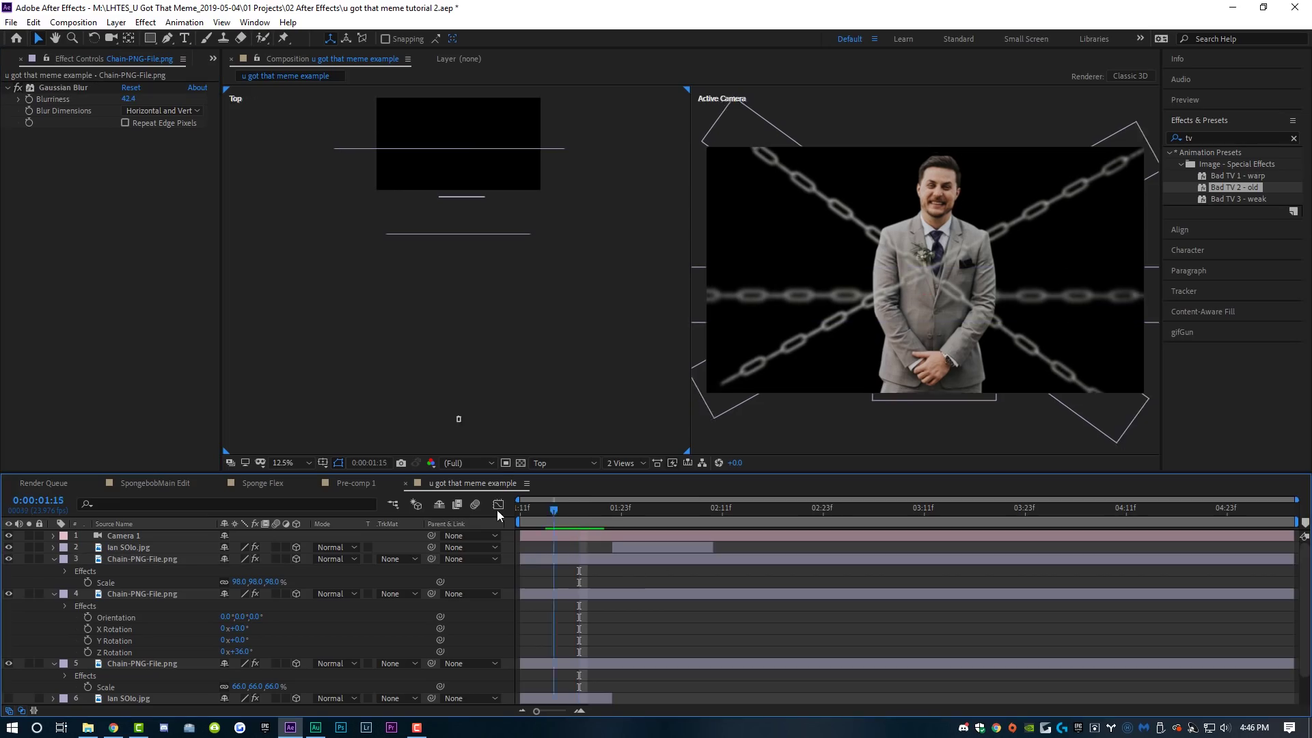
# - Trim all three chains to end at 1:22 and replay from 1:12
pyautogui.press('space')
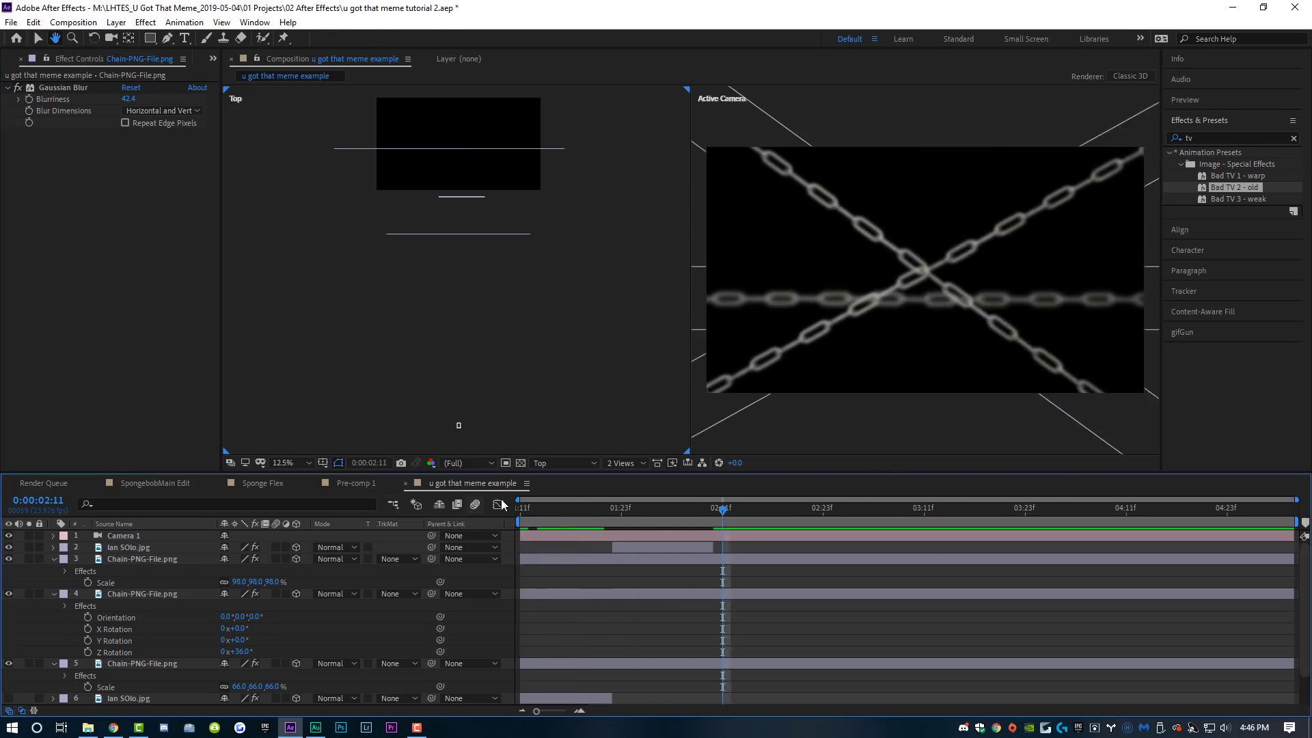
pyautogui.click(618, 559)
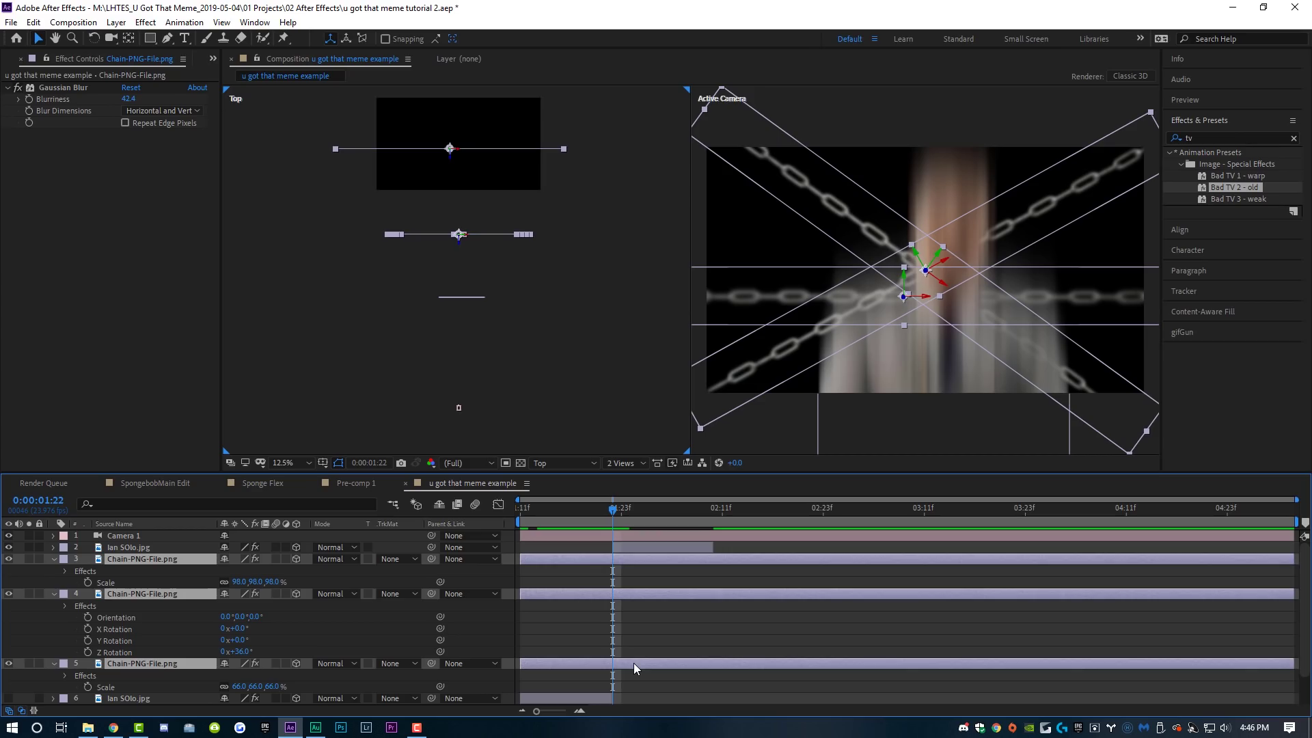
pyautogui.hotkey('alt', ']')
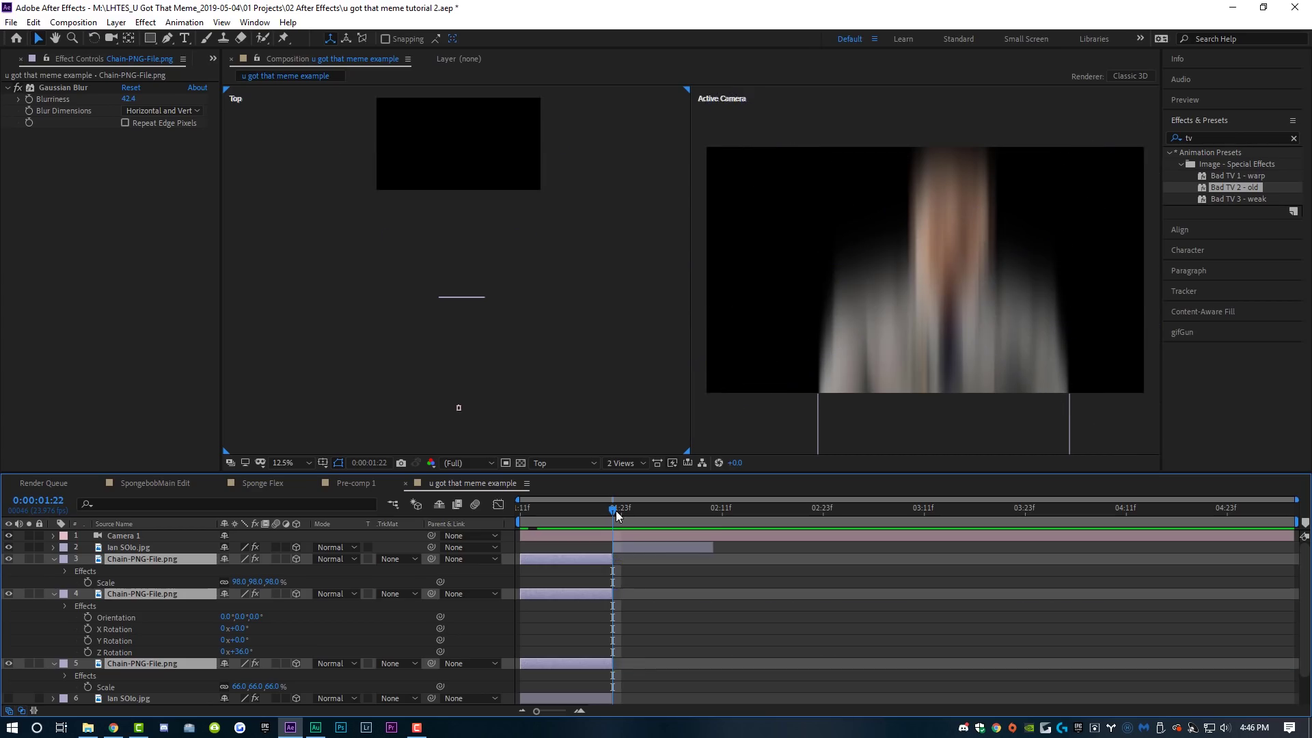
pyautogui.moveTo(617, 515); pyautogui.dragTo(400, 519)
pyautogui.press('space')
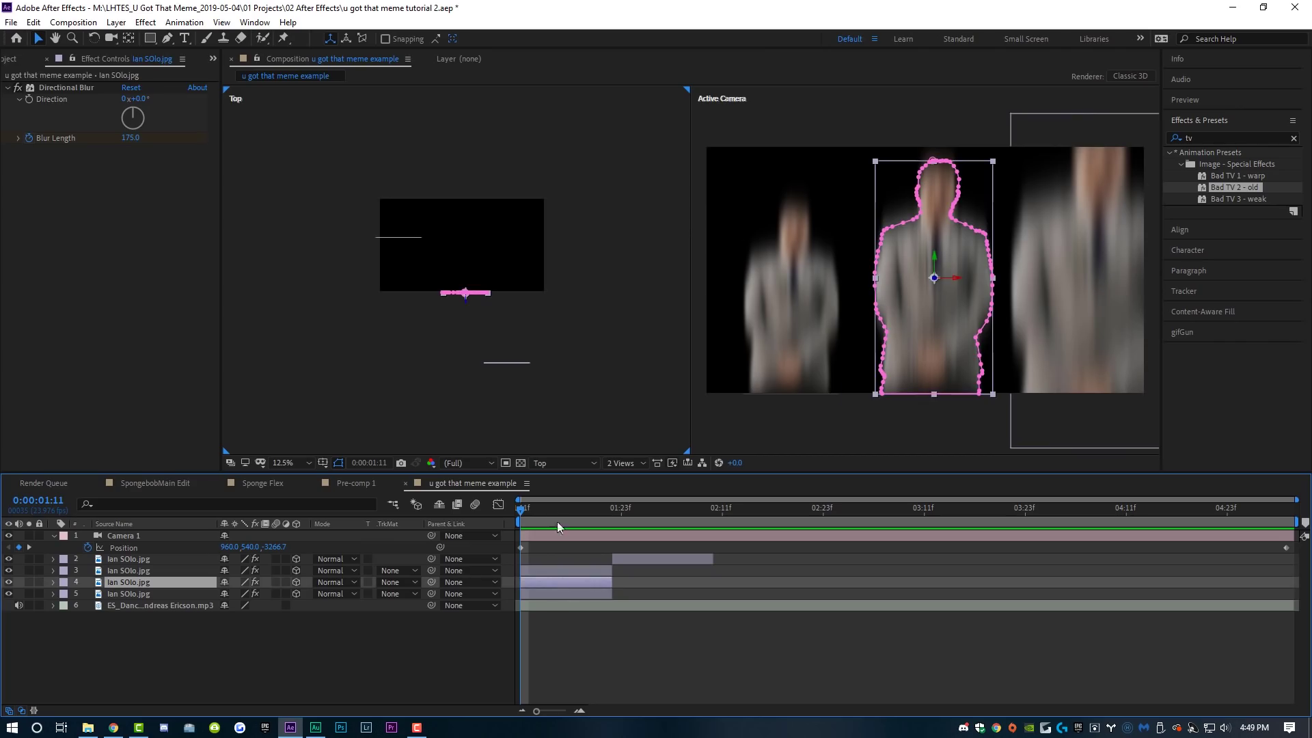
pyautogui.click(561, 510)
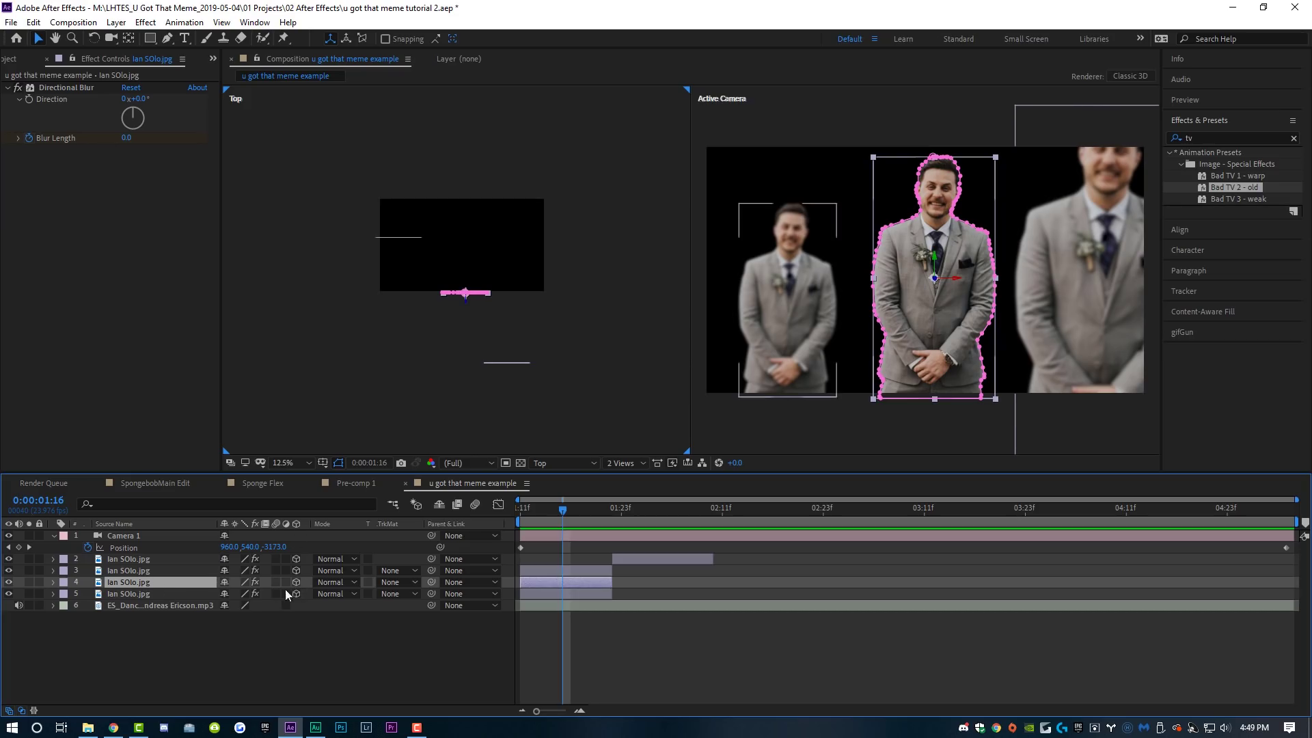
pyautogui.click(142, 535)
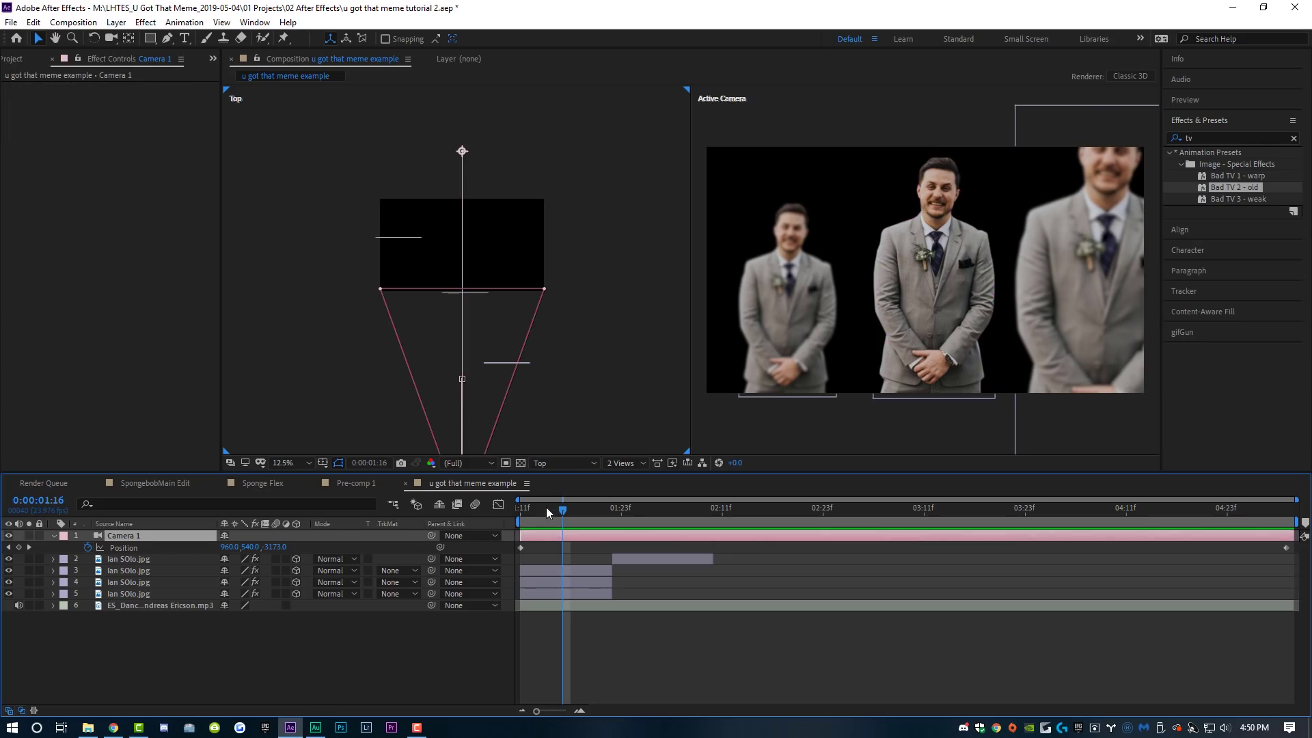
pyautogui.moveTo(546, 507); pyautogui.dragTo(506, 522)
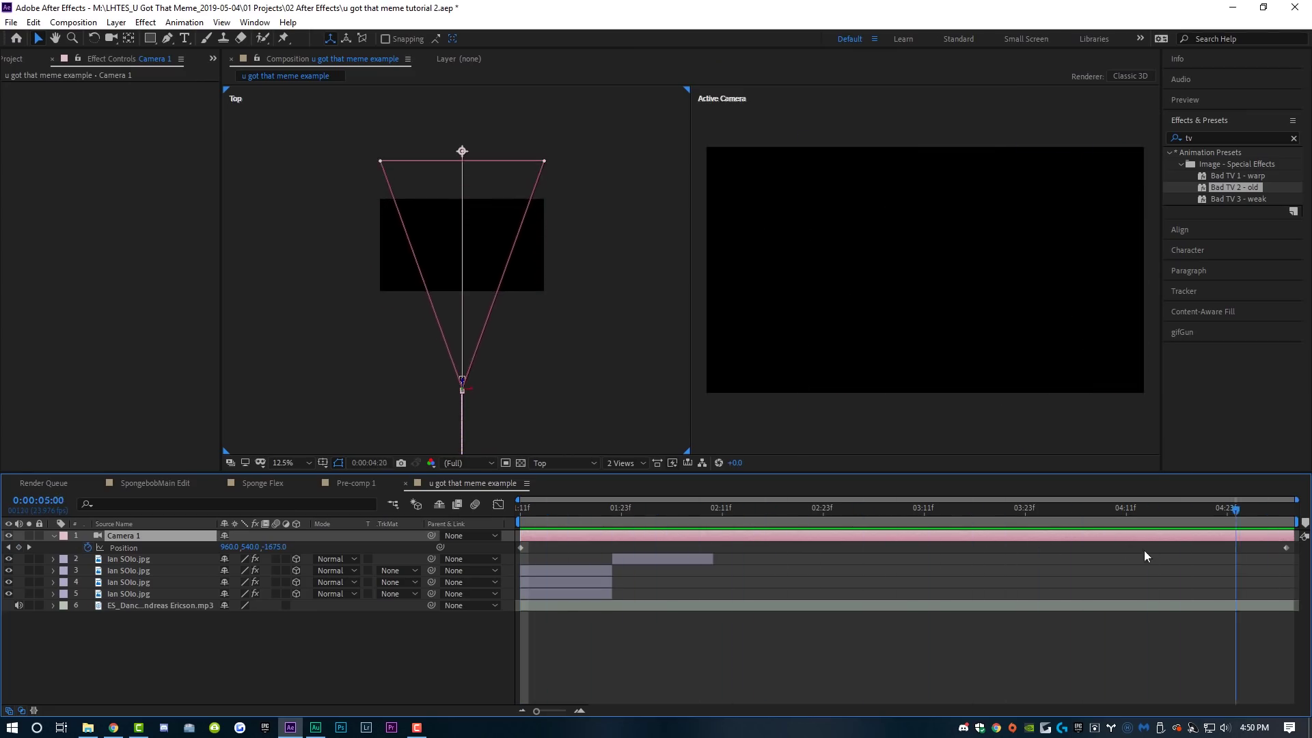
pyautogui.moveTo(813, 544); pyautogui.dragTo(580, 534)
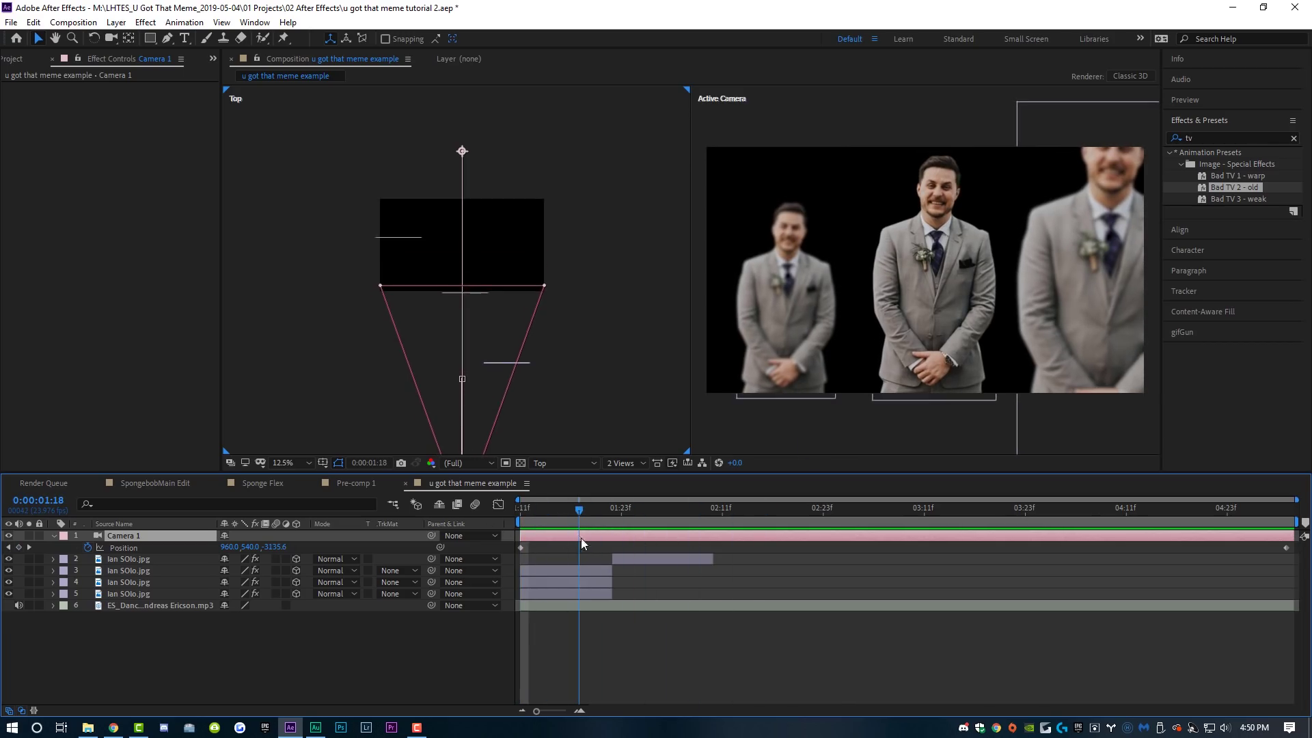
pyautogui.click(580, 582)
pyautogui.click(595, 571)
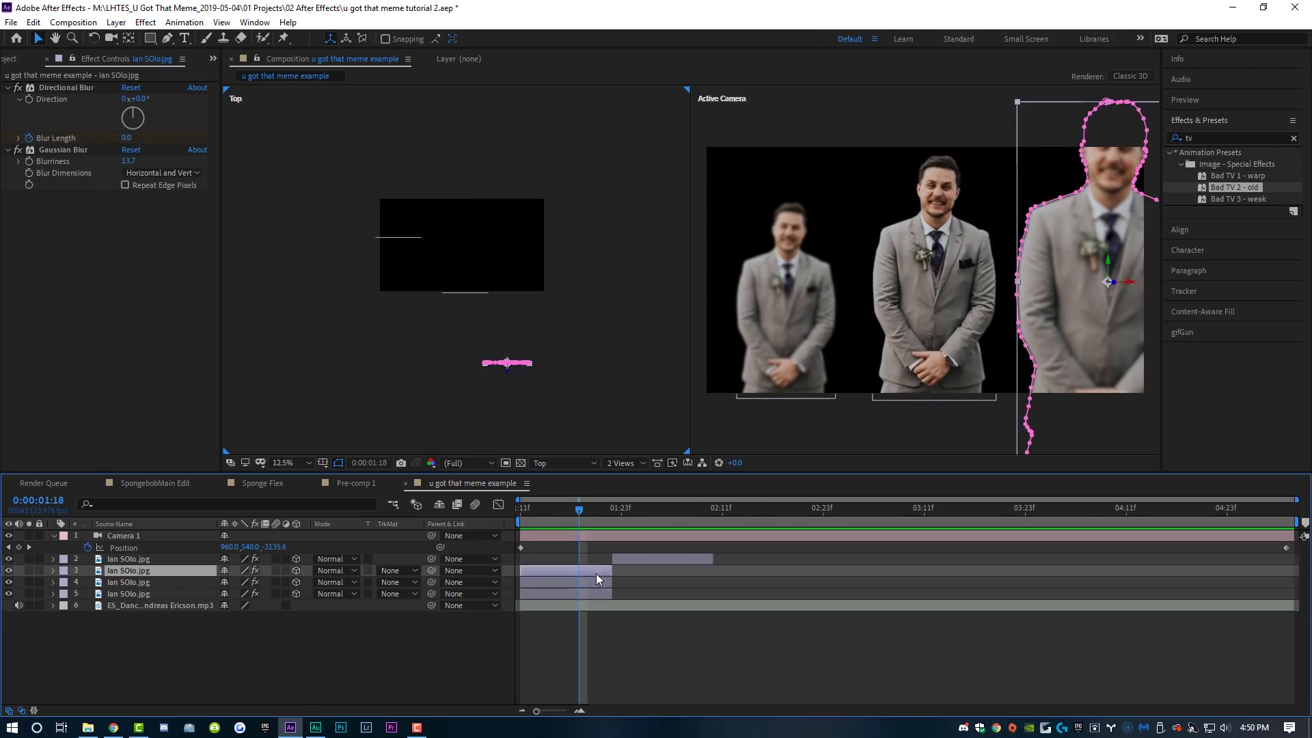
pyautogui.click(594, 592)
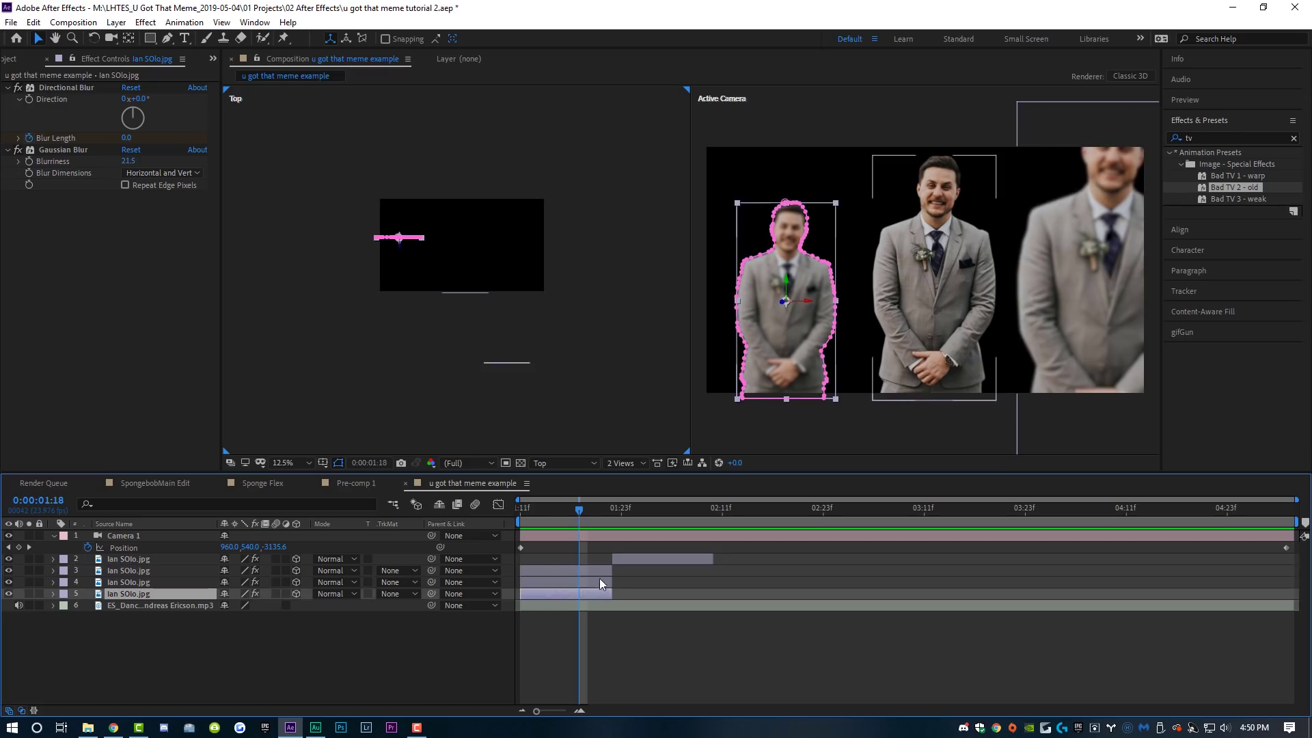
pyautogui.click(575, 533)
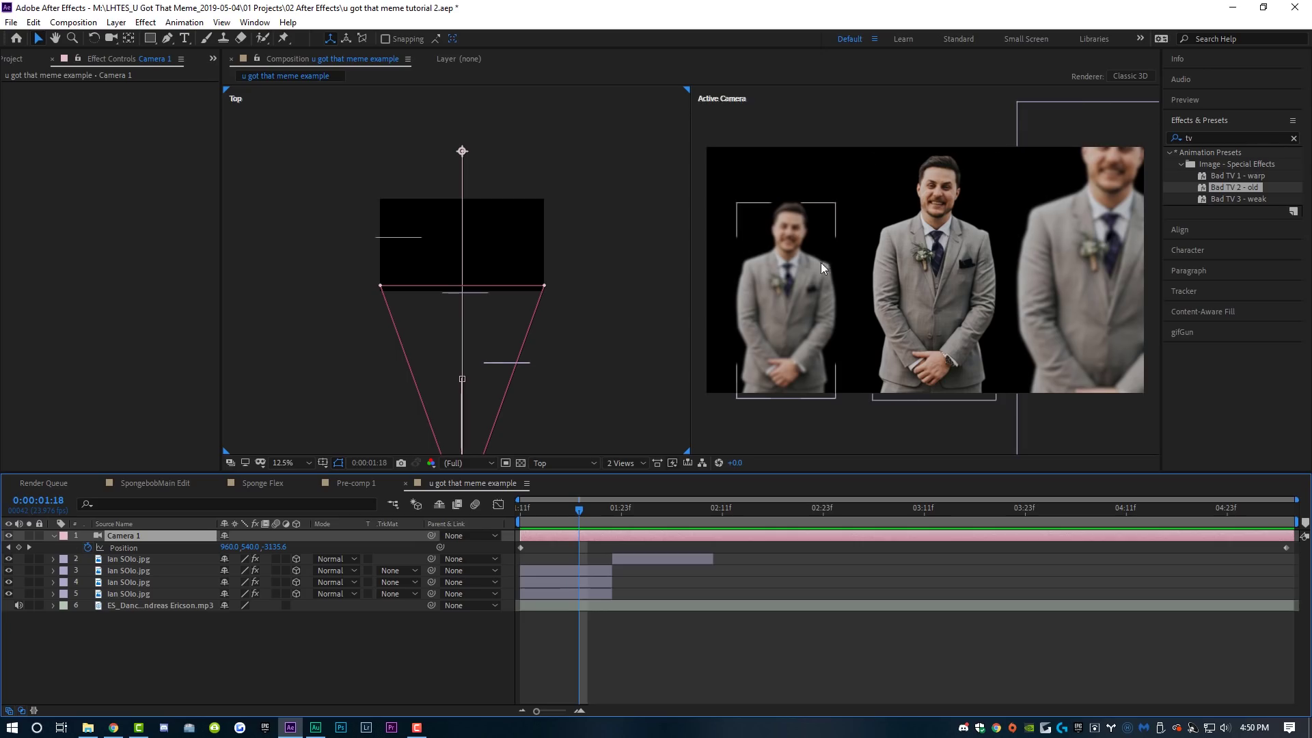
pyautogui.moveTo(587, 519); pyautogui.dragTo(473, 559)
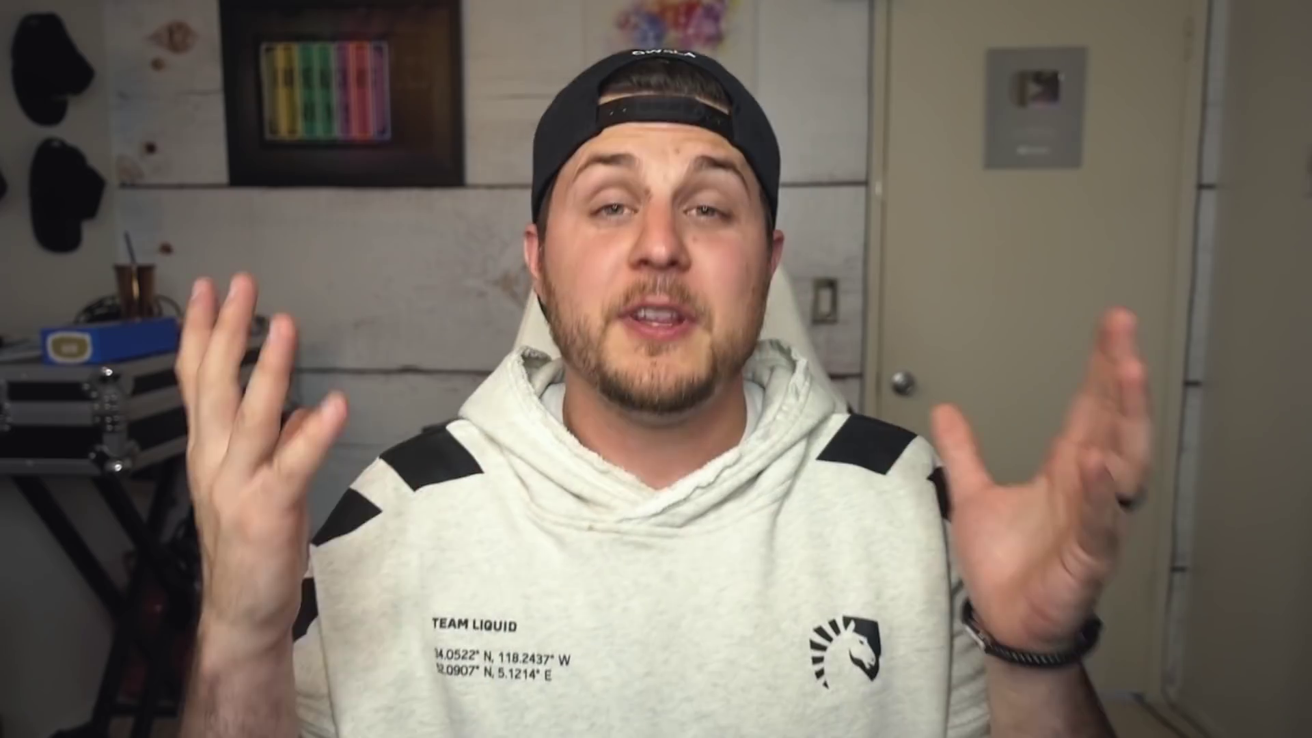